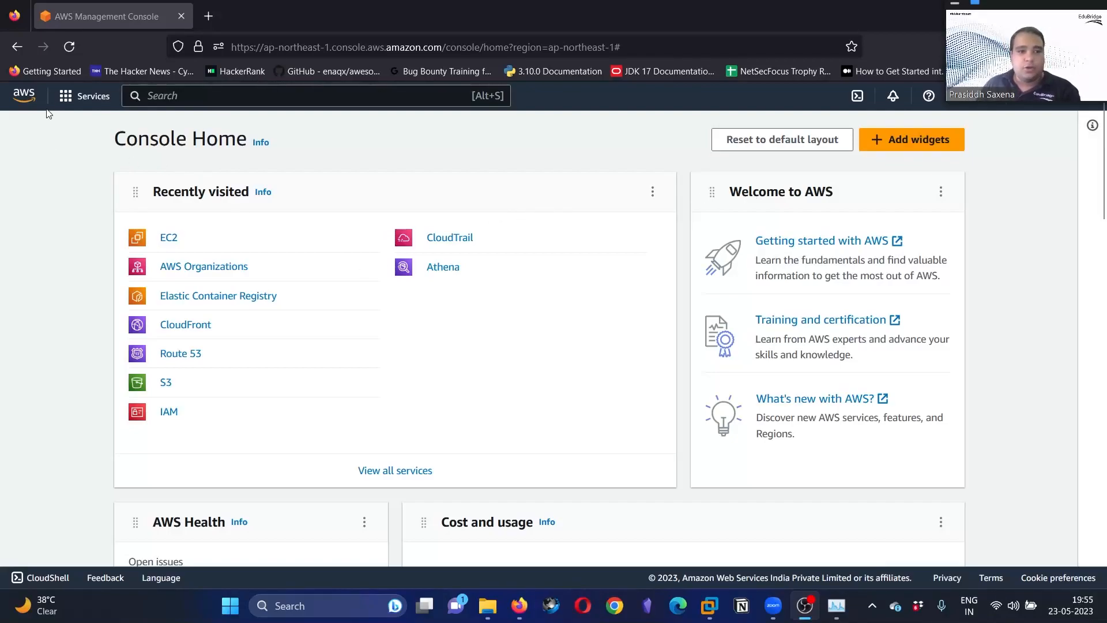
Open the EC2 service from the Compute category and start launching a new instance.
click(64, 98)
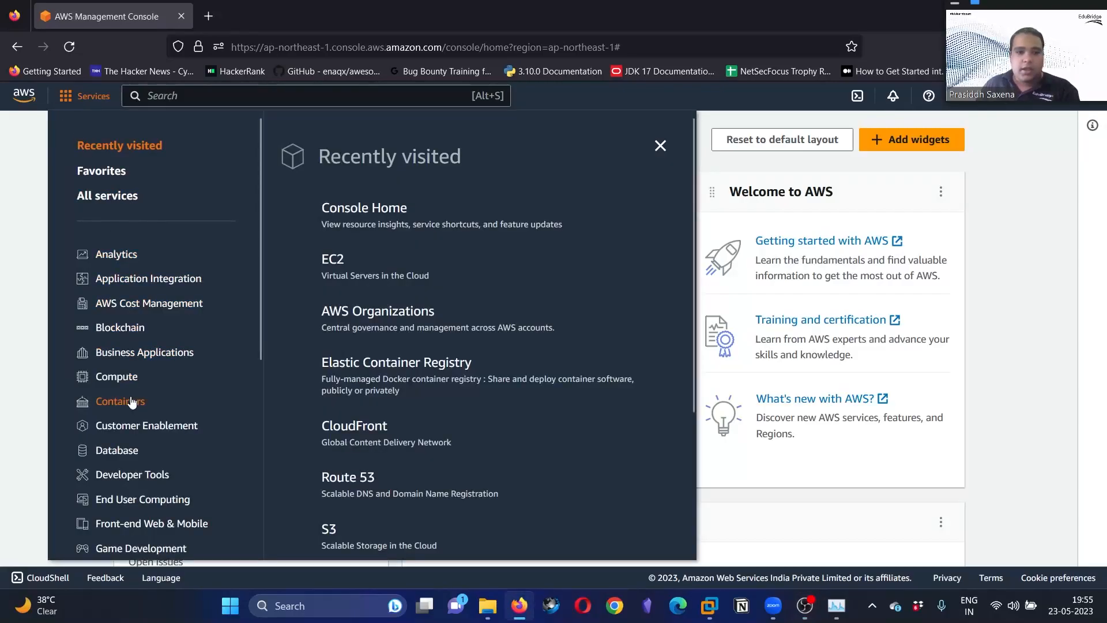
click(121, 380)
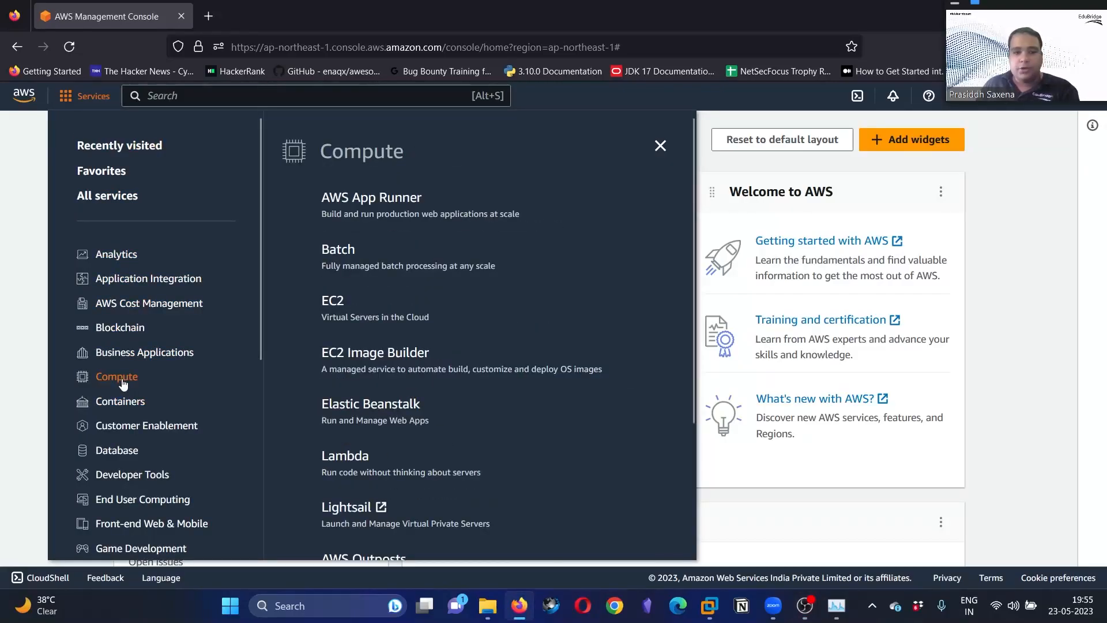
click(330, 309)
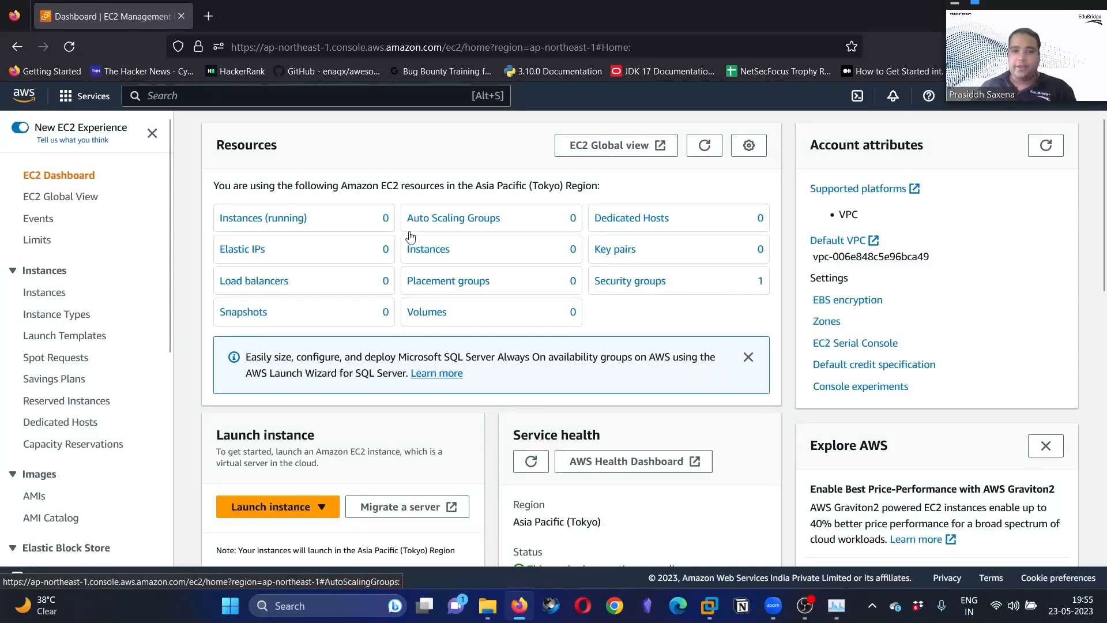
click(265, 505)
click(262, 464)
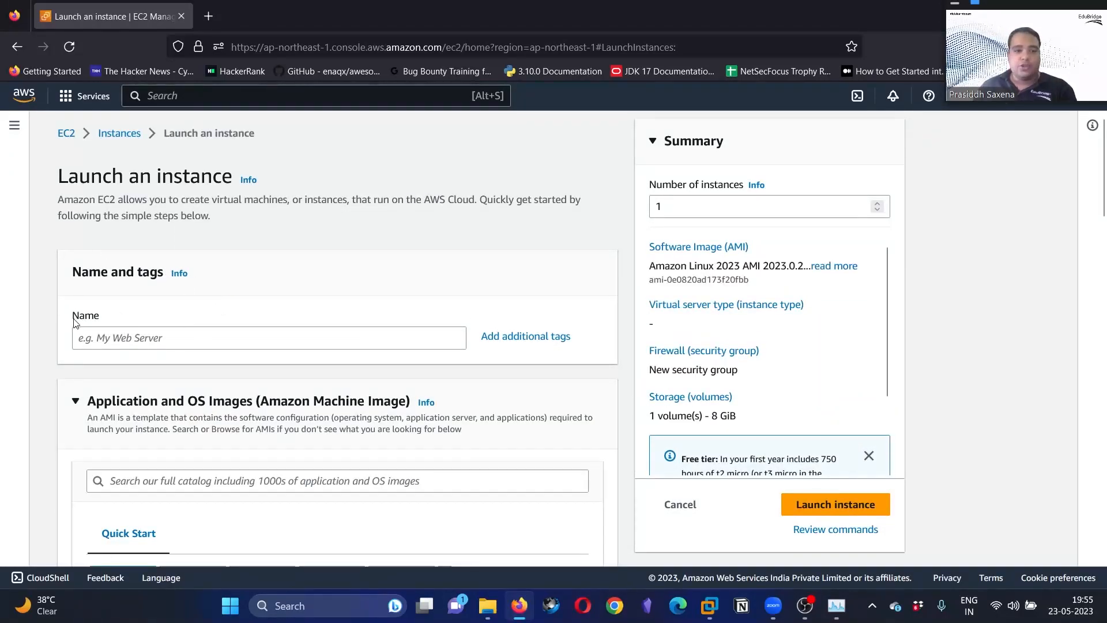
Name the new instance "Windows IIS Server".
scroll(159, 317, down, 2)
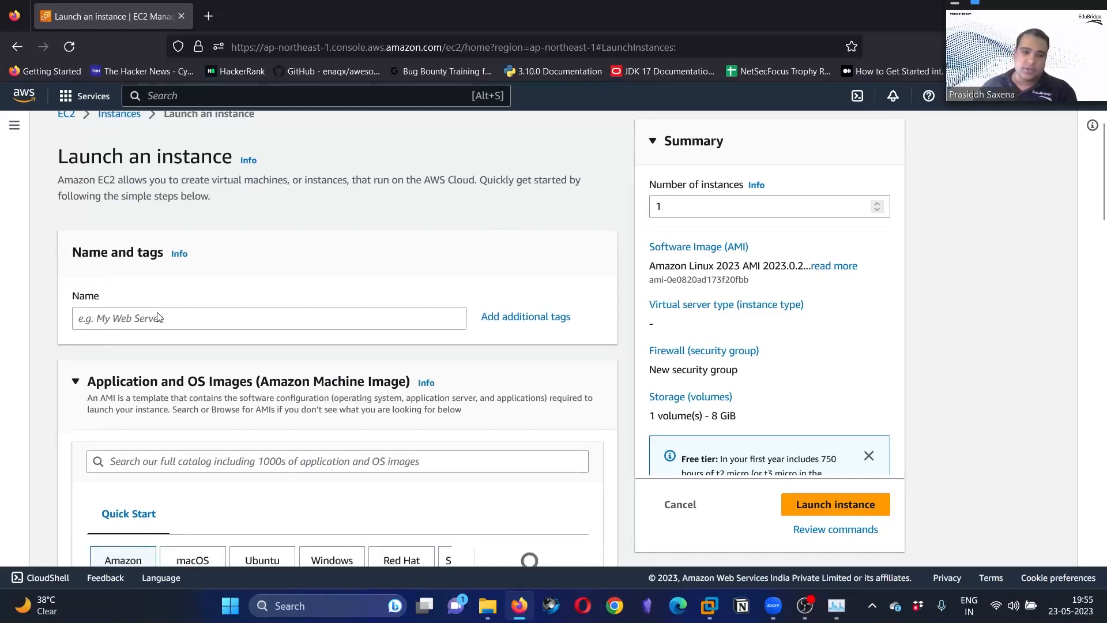
click(162, 263)
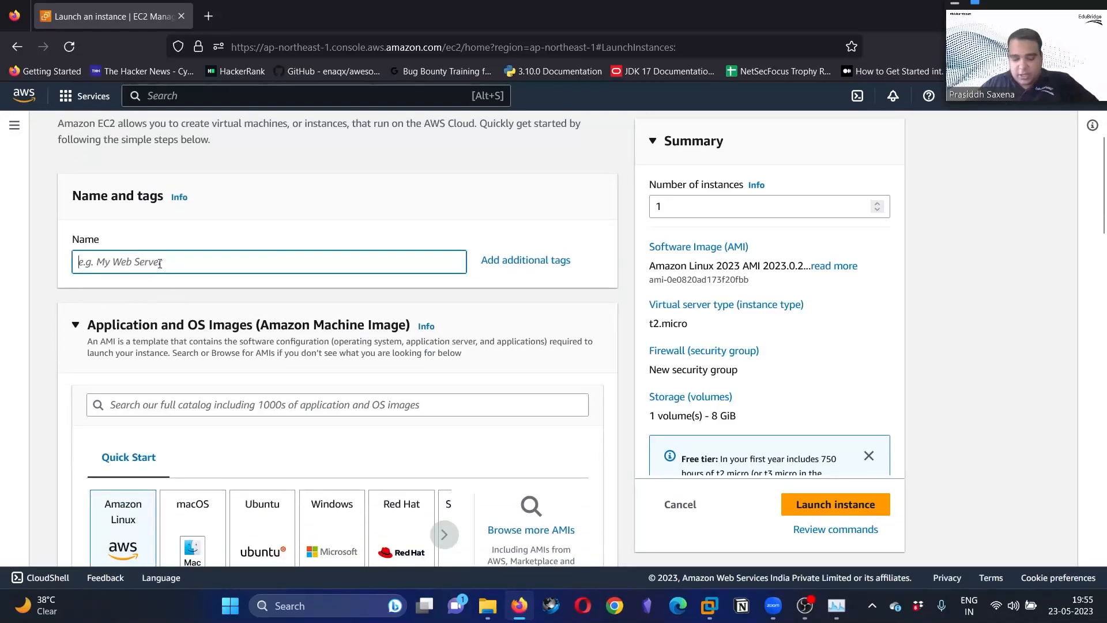
text(Widnows)
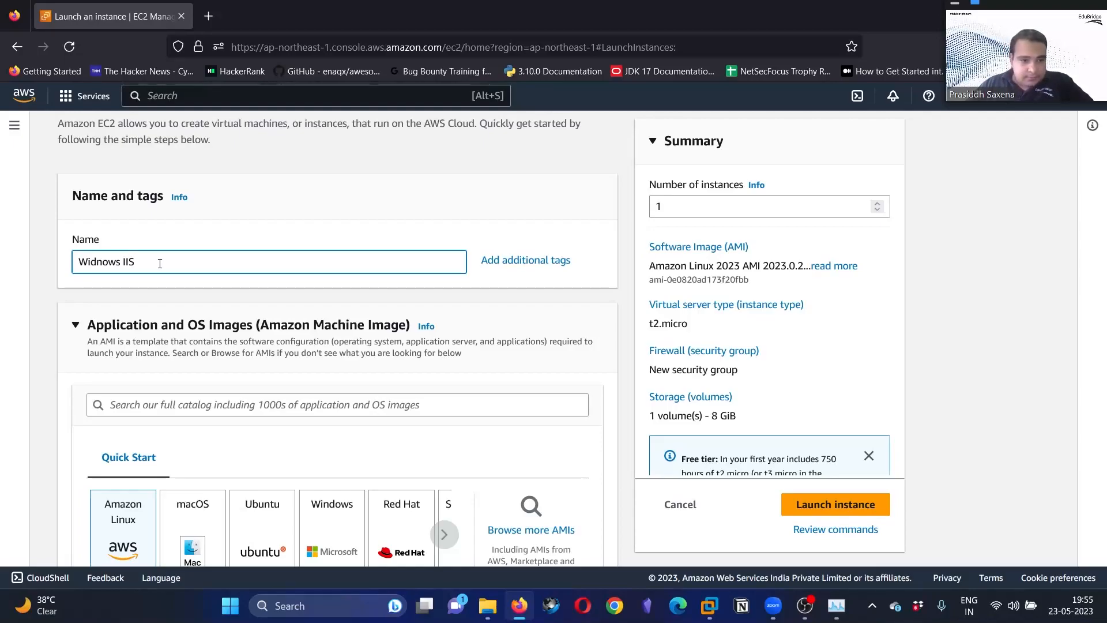
text(IIS Server)
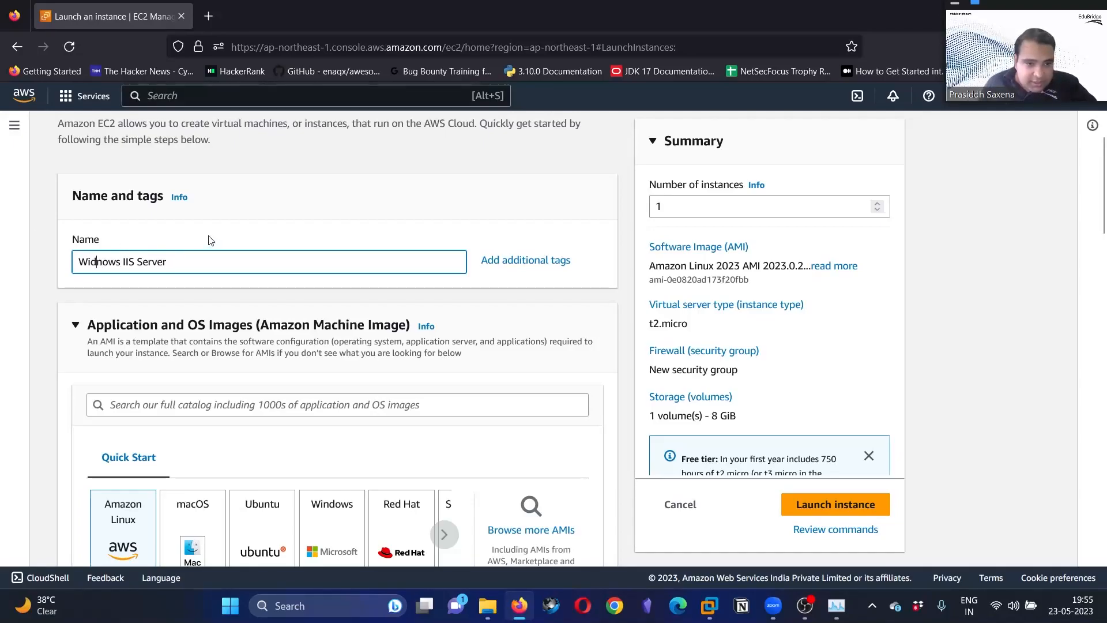
key(BackSpace)
text(d)
Choose Windows as the operating system image, review the AMI versions and keep Microsoft Windows Server 2022 Base.
scroll(220, 348, down, 2)
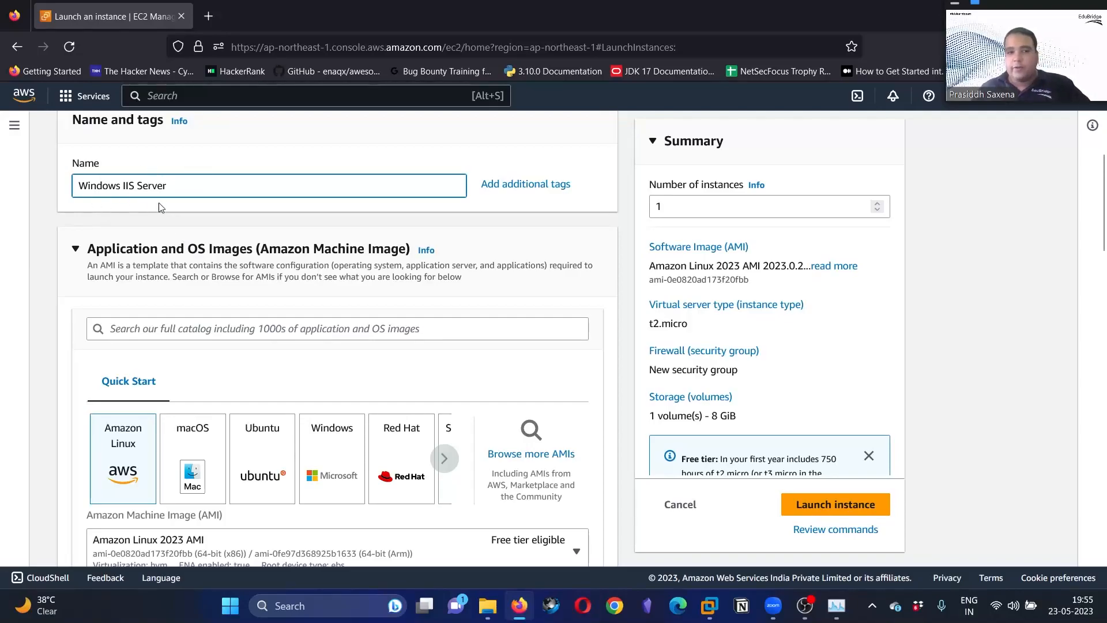
scroll(227, 195, down, 1)
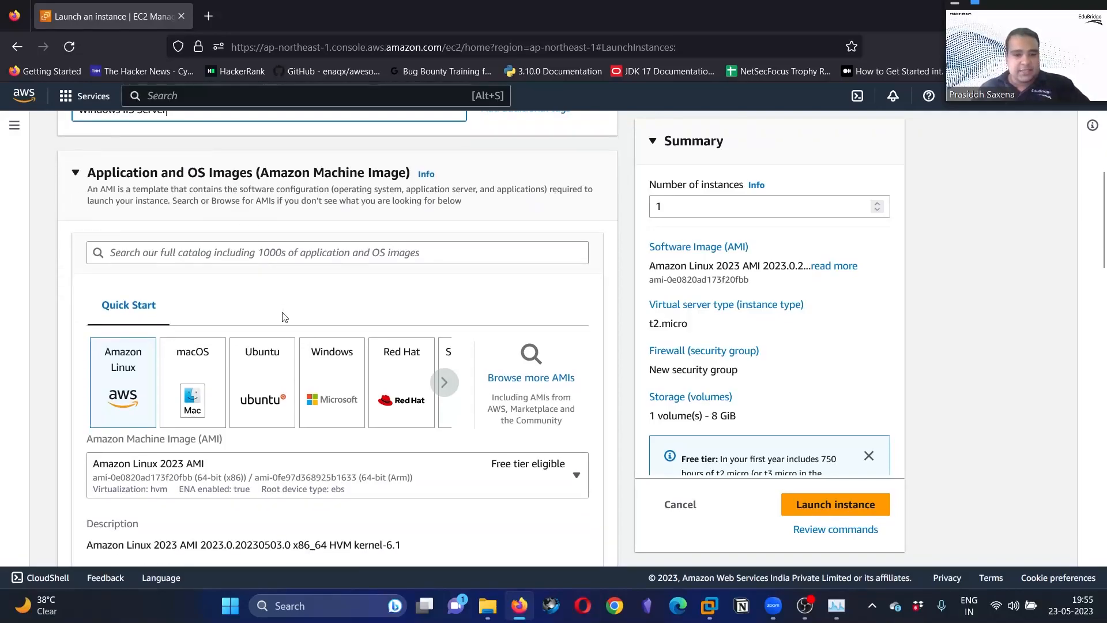
click(330, 374)
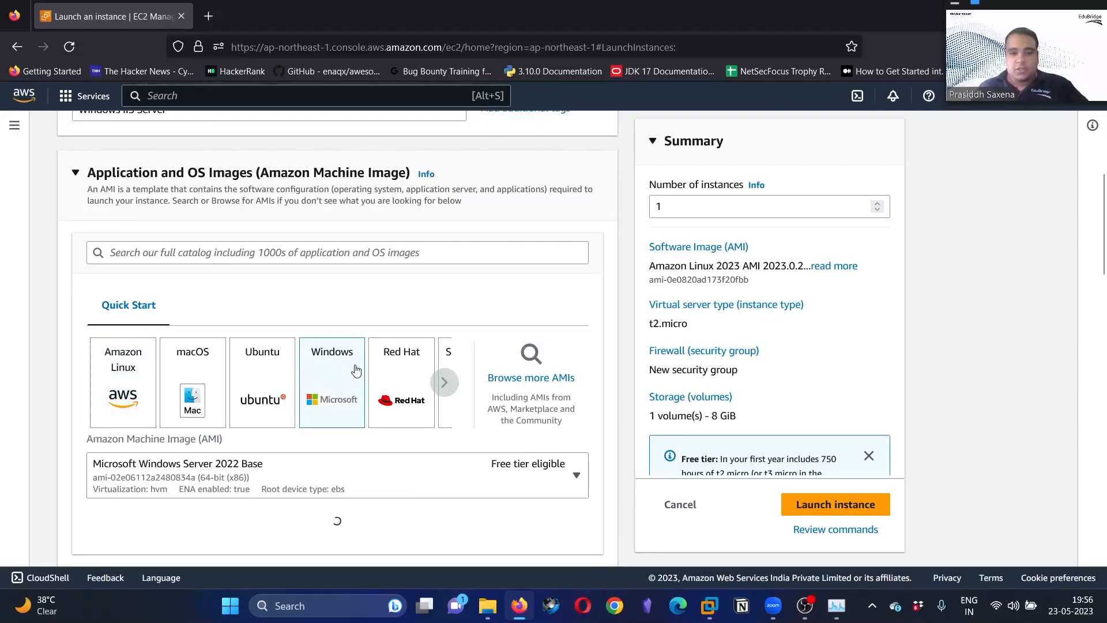
scroll(249, 371, down, 1)
scroll(249, 370, down, 2)
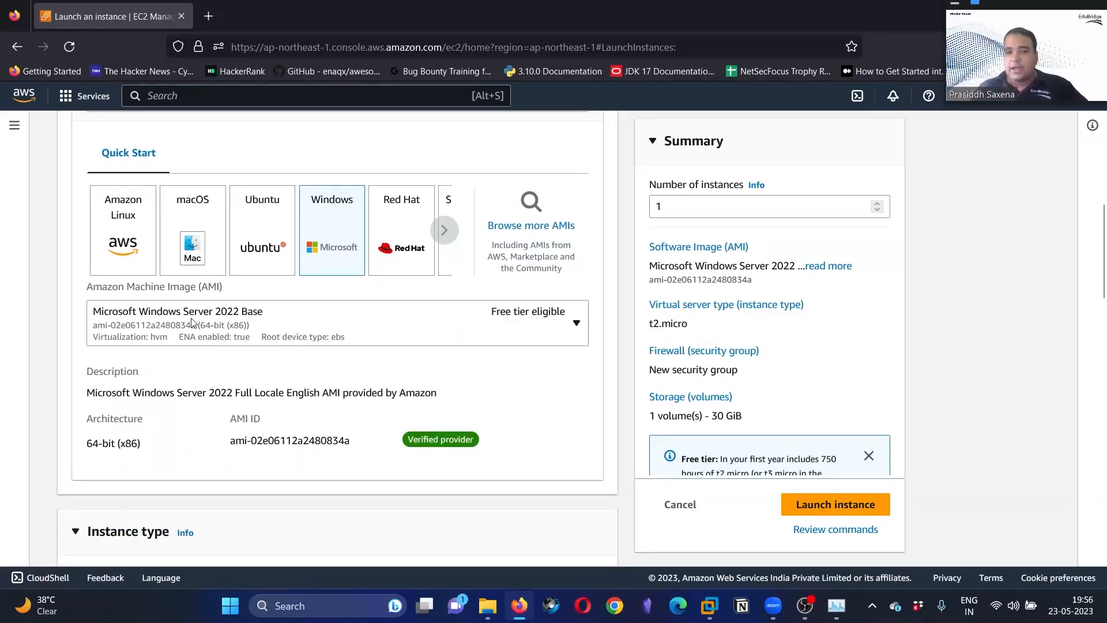
click(250, 318)
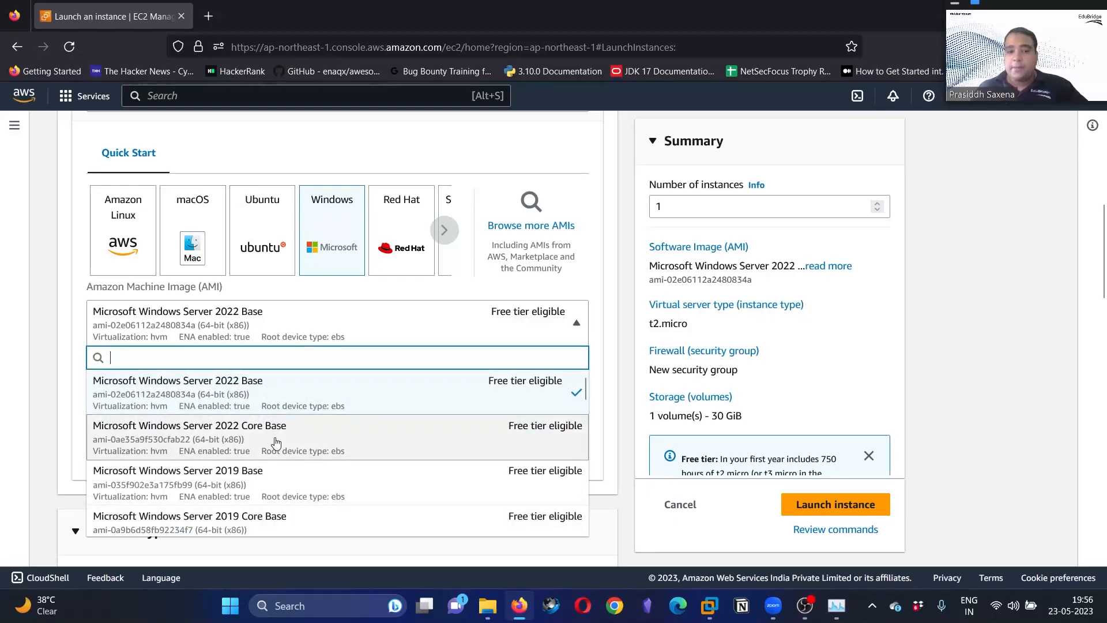
scroll(276, 443, down, 4)
scroll(285, 438, up, 5)
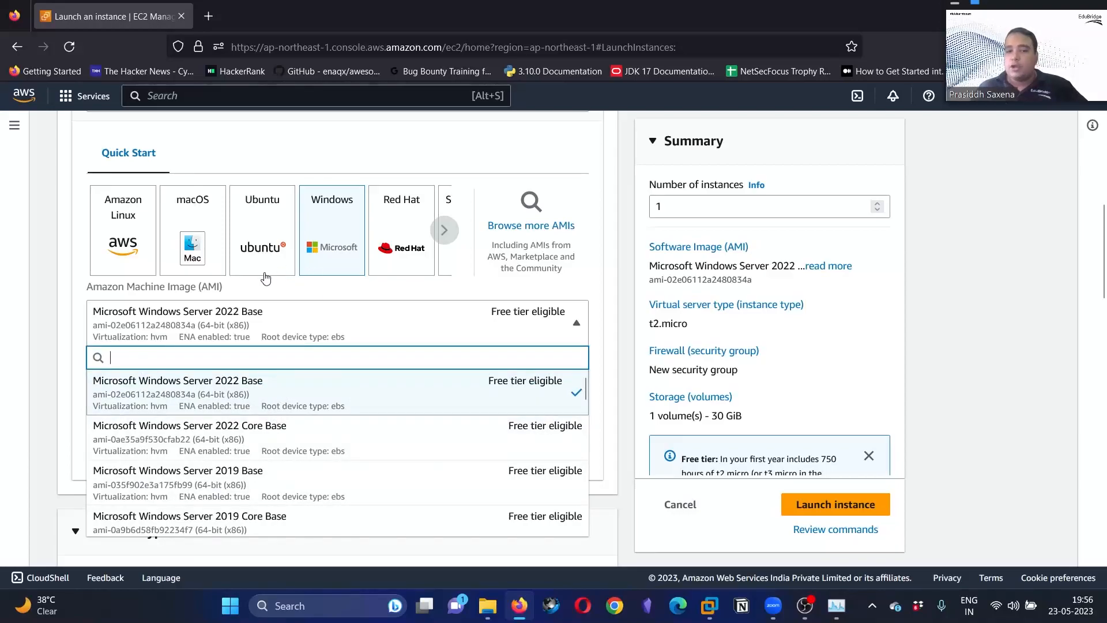
click(305, 326)
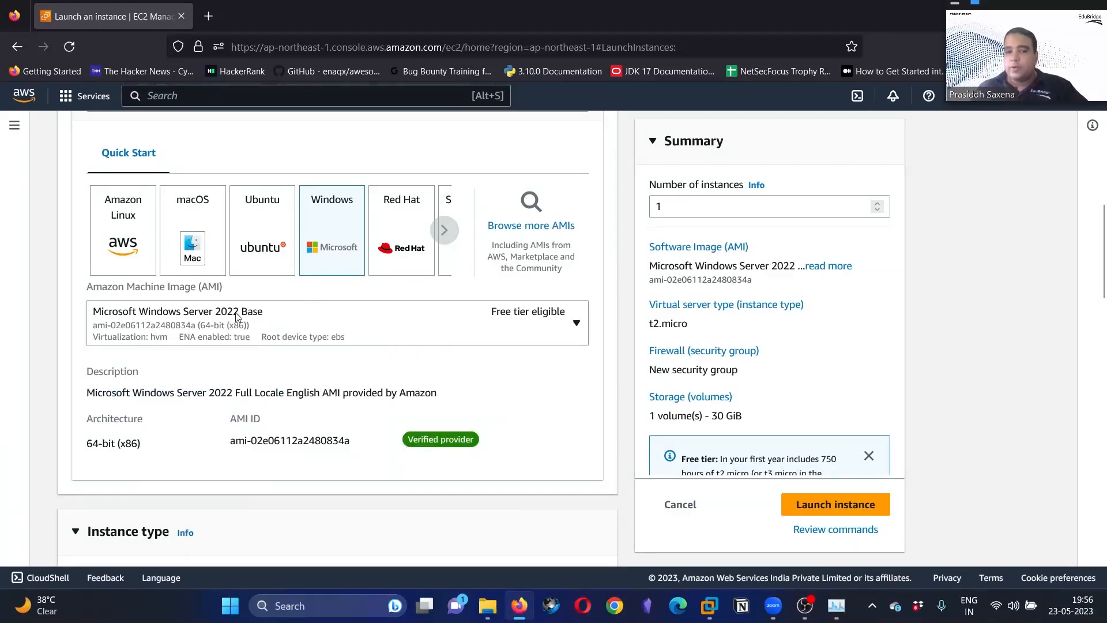
Look through the available instance types and their pricing, keeping t2.micro selected.
scroll(284, 358, down, 5)
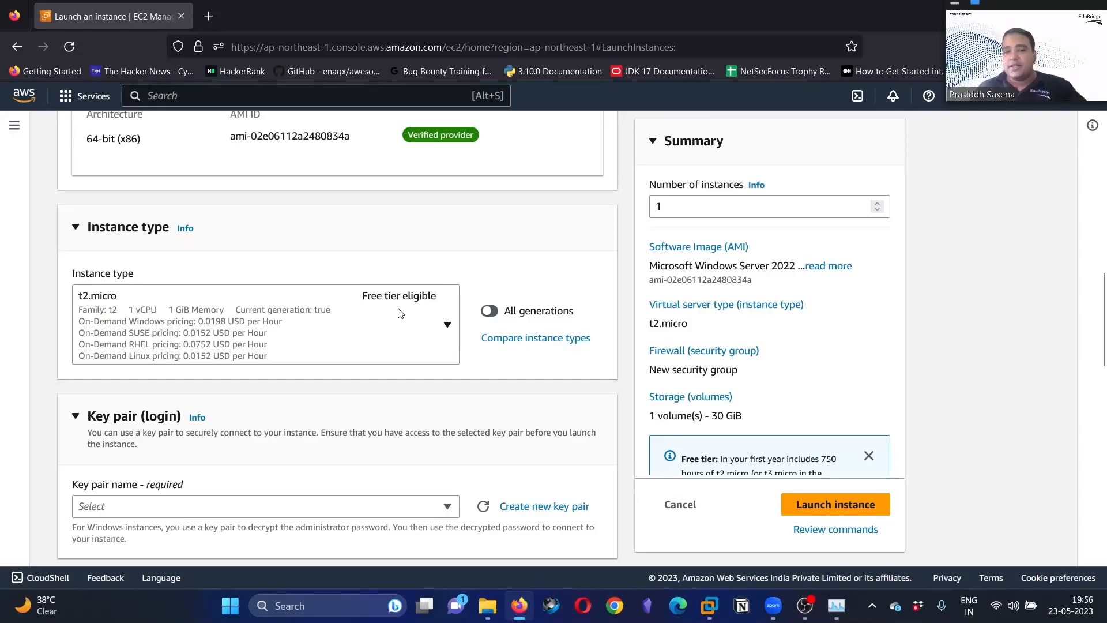
click(381, 317)
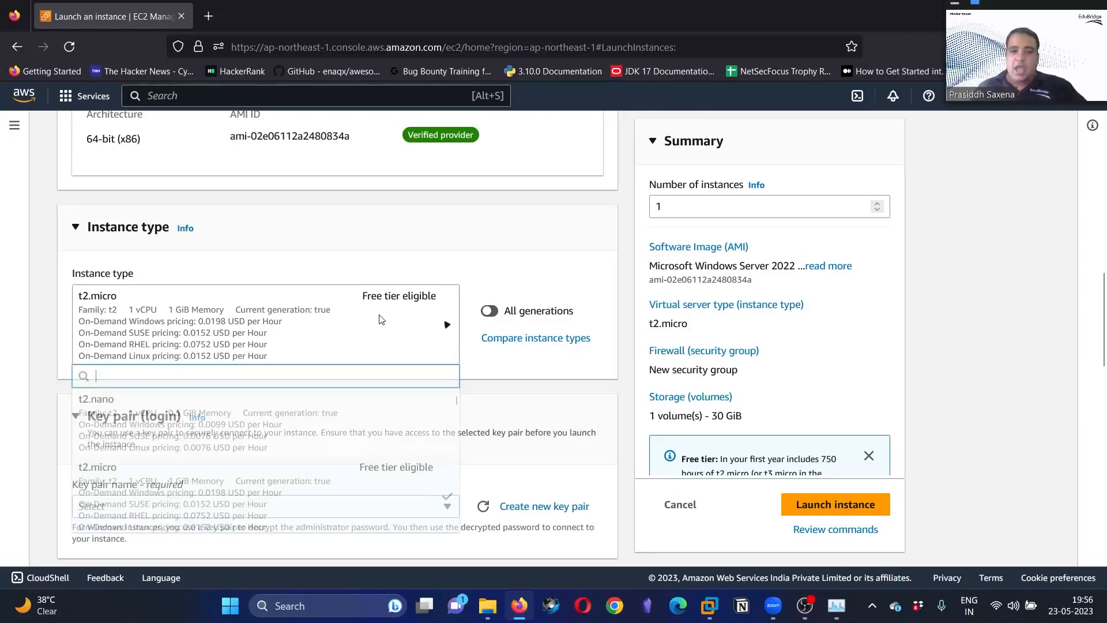
scroll(239, 441, down, 2)
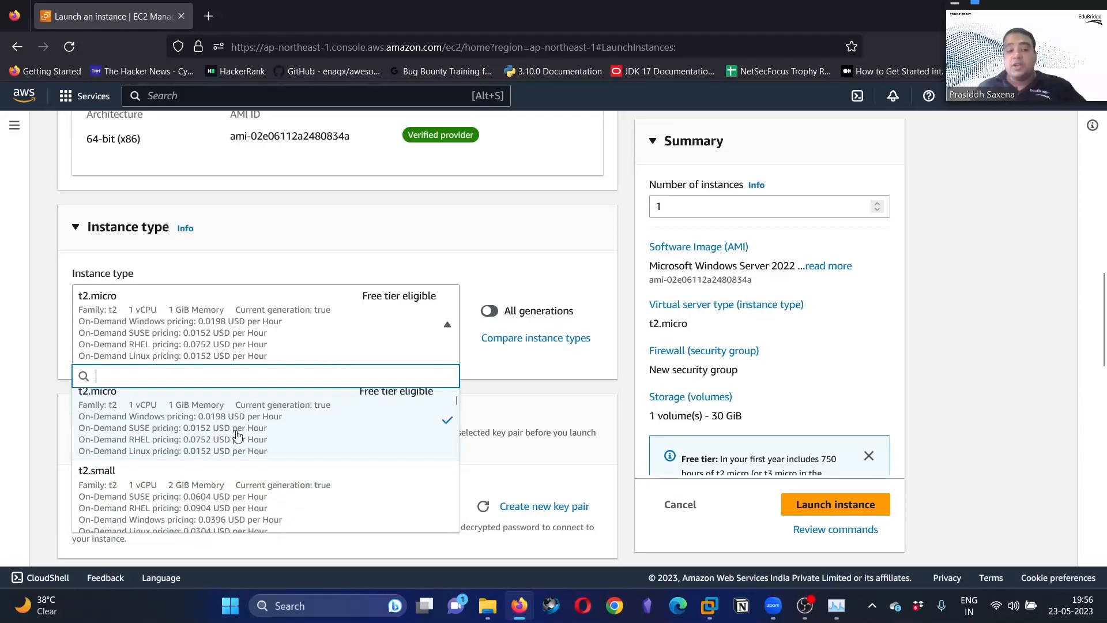
scroll(212, 477, down, 5)
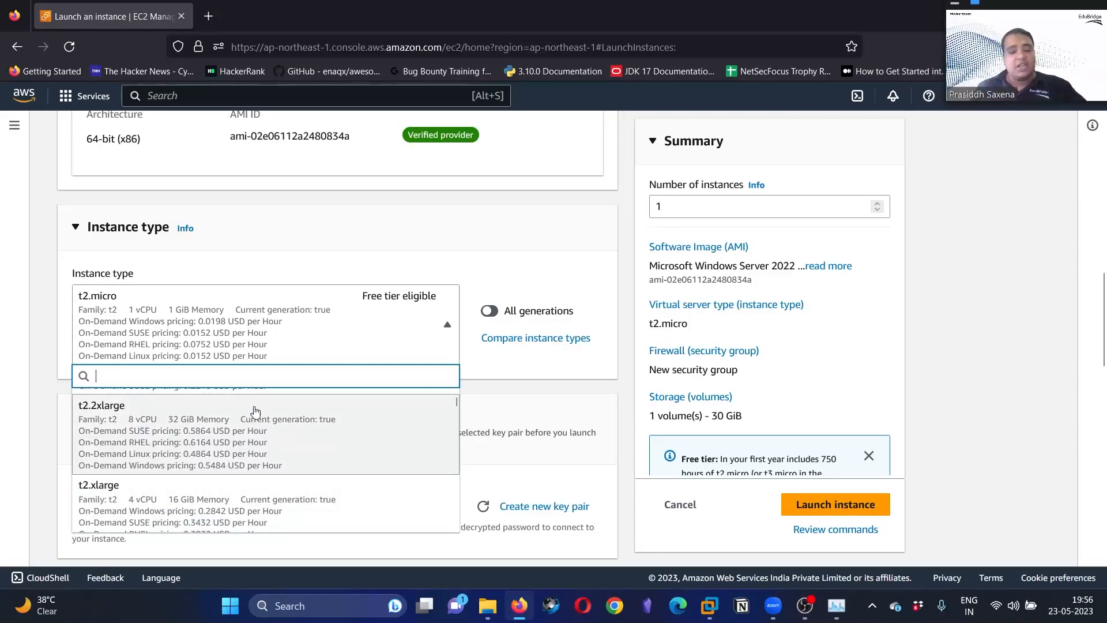
click(423, 342)
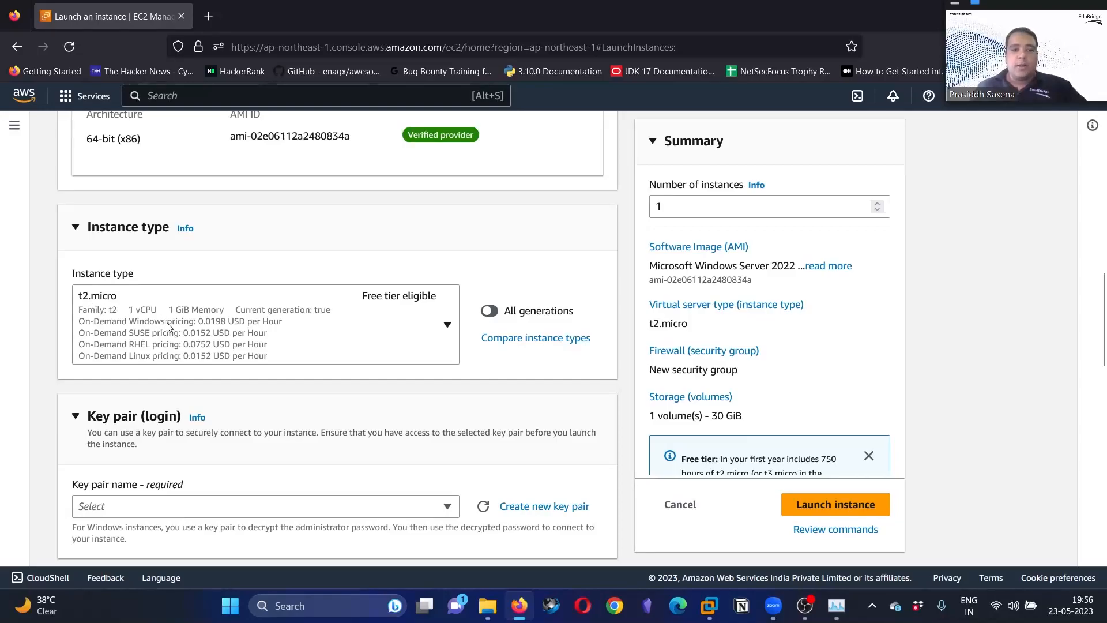
Create a key pair named WindowsIISDemo with type RSA and the .pem private key format.
scroll(168, 327, down, 2)
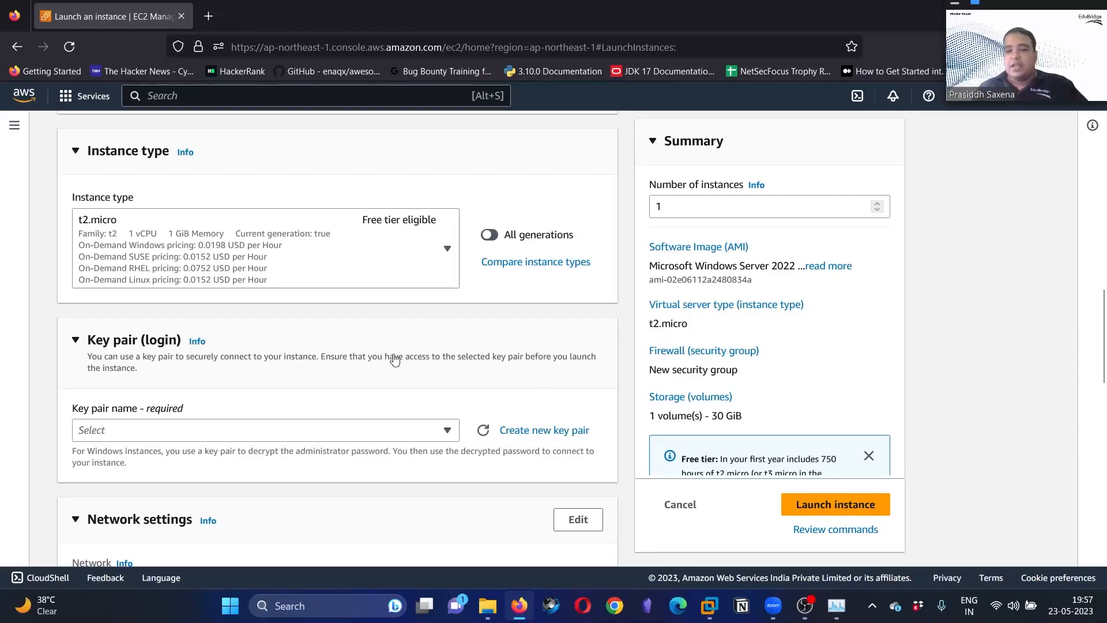
click(545, 436)
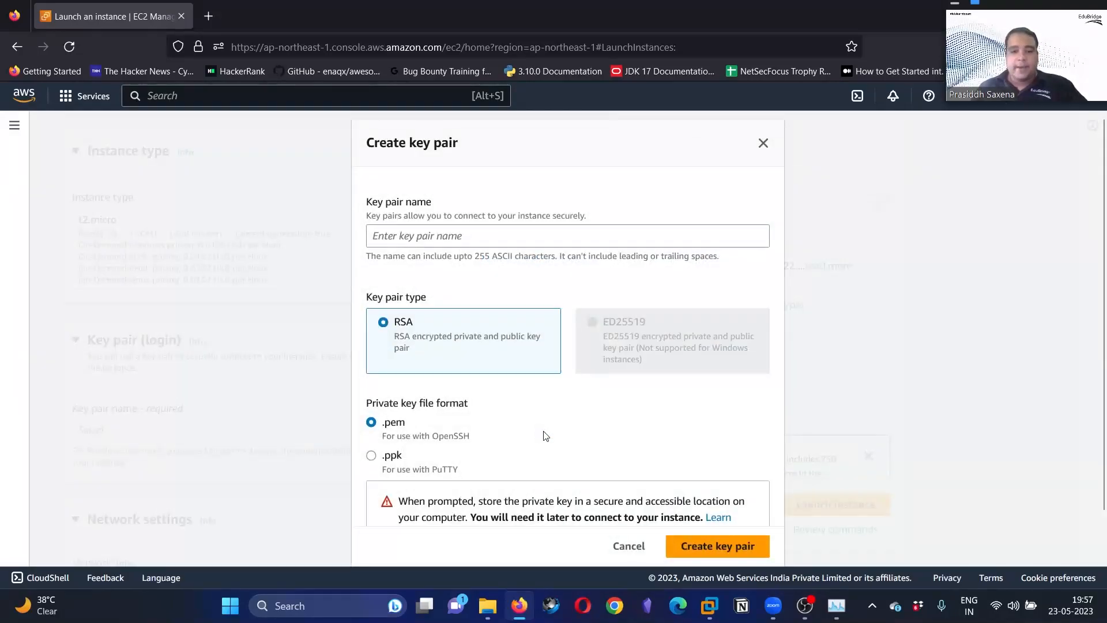
click(443, 235)
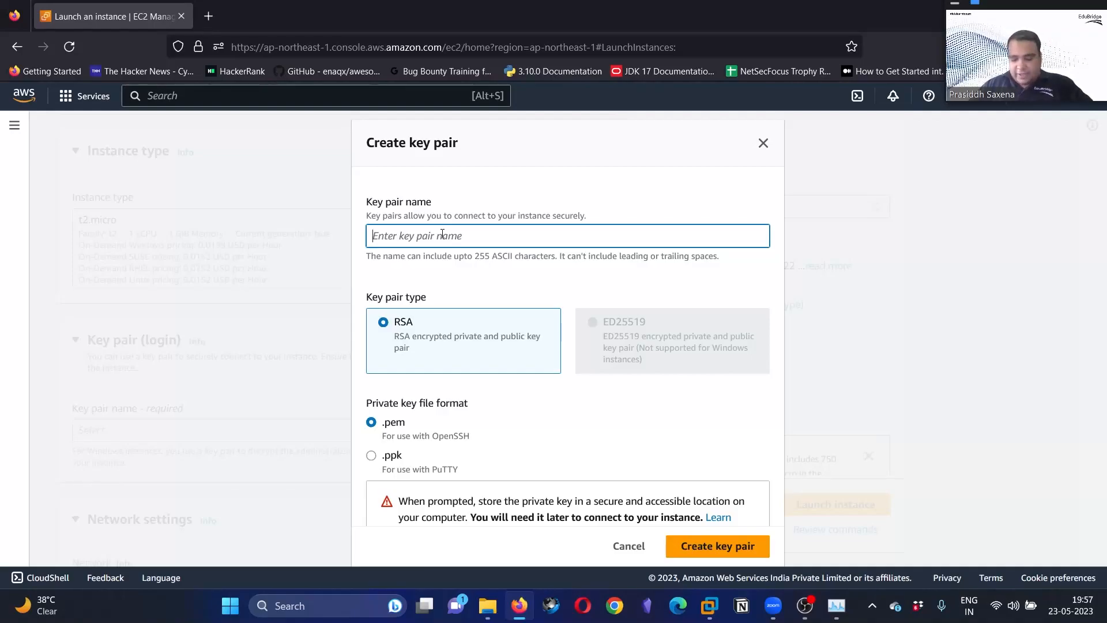
text(Wind)
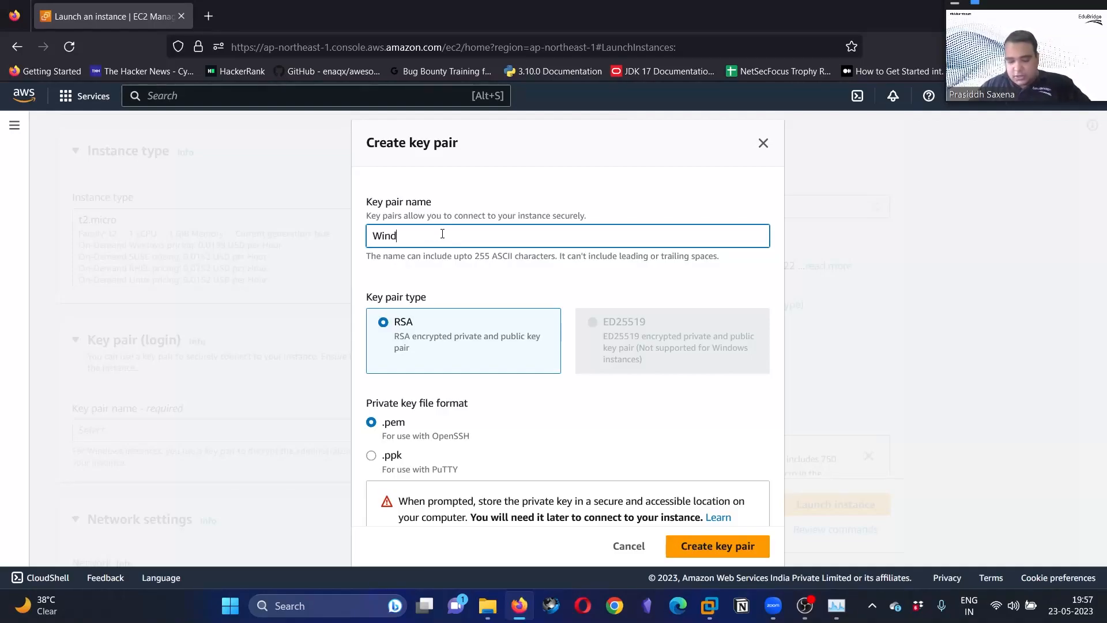
text(owsIISDemo)
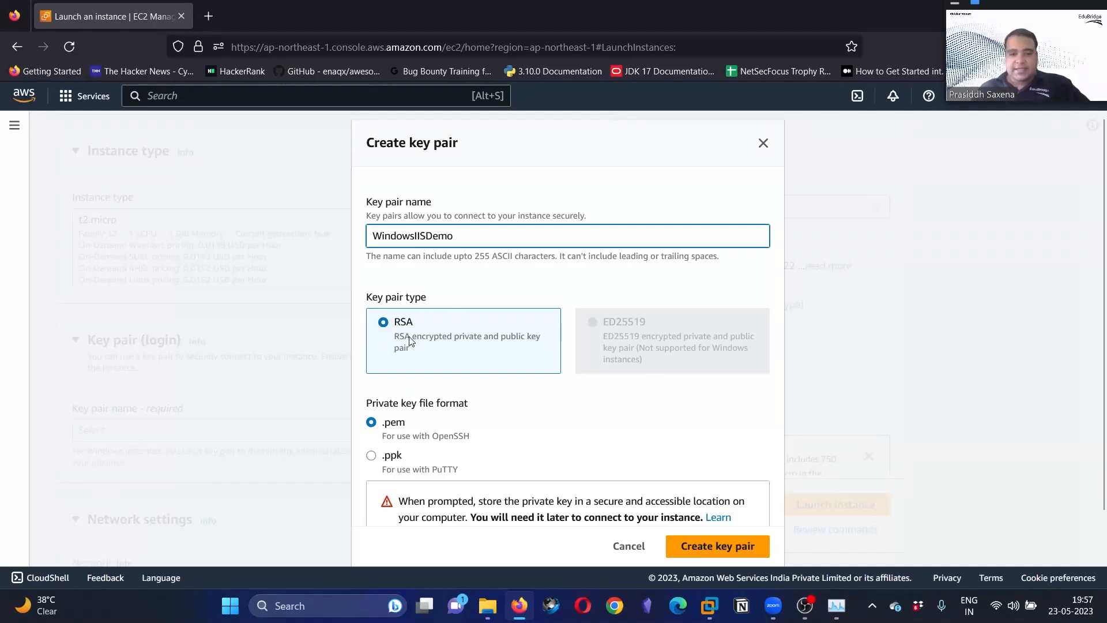
scroll(411, 343, down, 1)
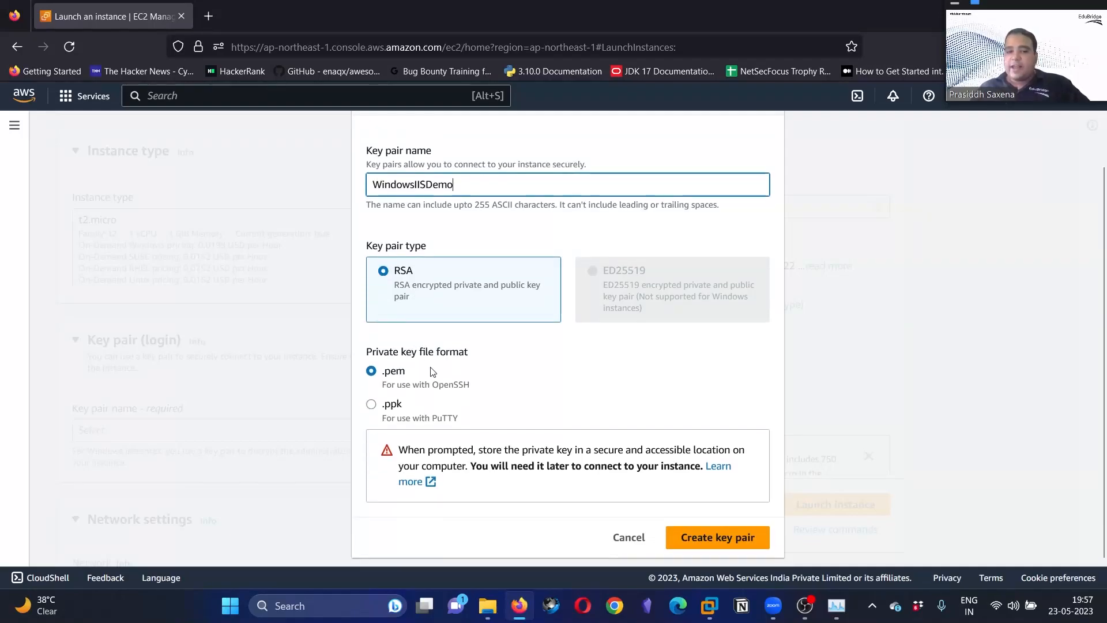
click(734, 539)
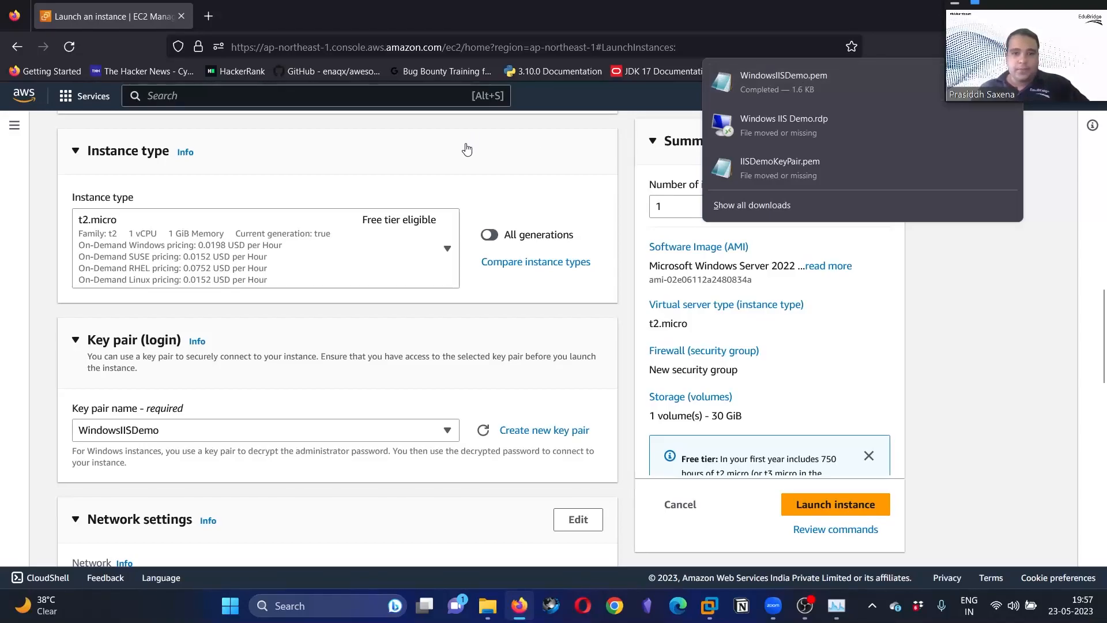
Dismiss the downloads list and open the instance's network settings for editing.
scroll(258, 431, down, 1)
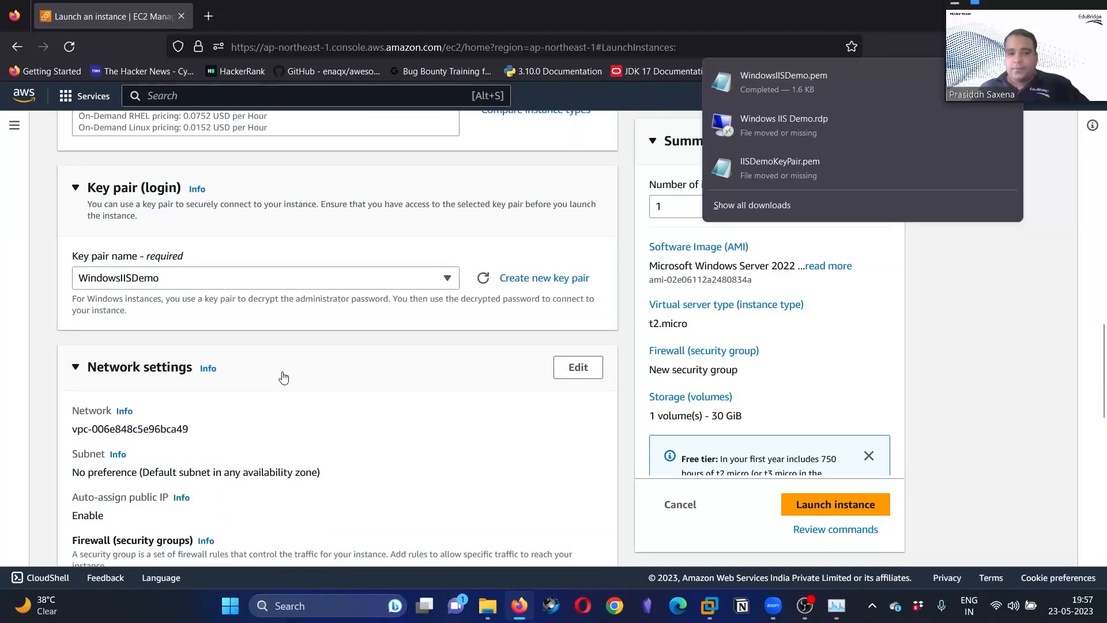
scroll(285, 378, down, 2)
click(968, 317)
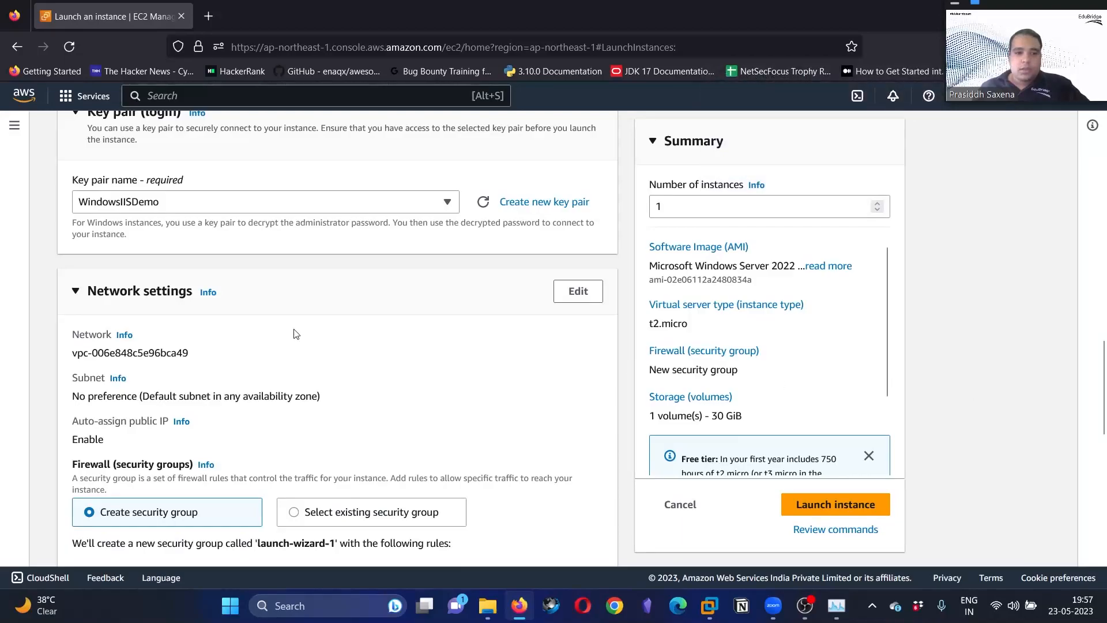
click(567, 296)
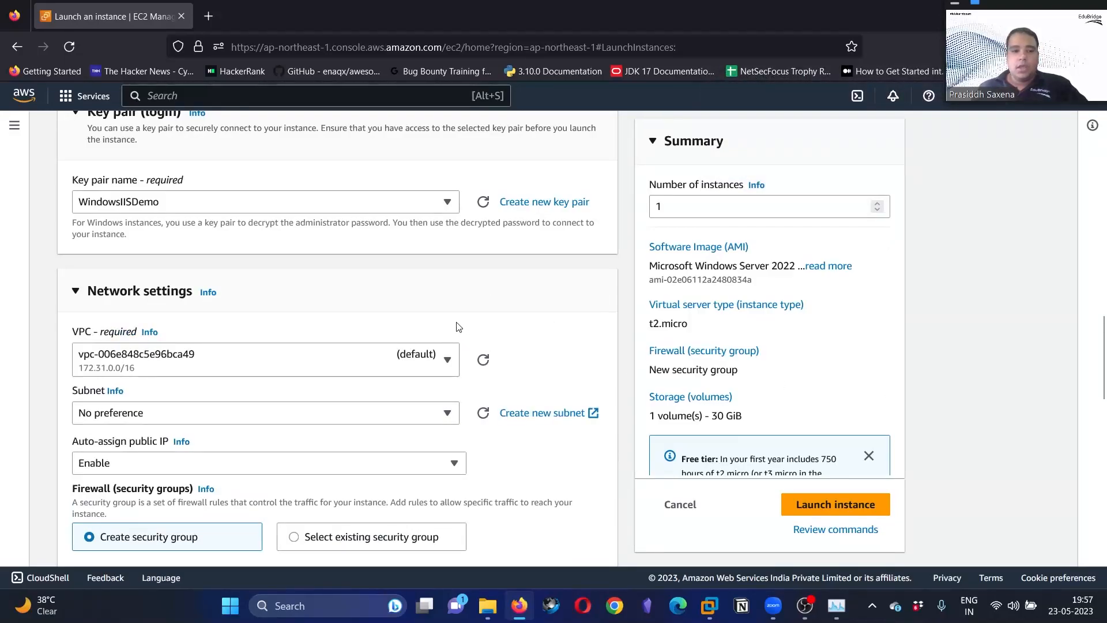
Name the new security group WindowsIISDemoSG, keeping the default VPC and the Create security group option.
scroll(300, 306, down, 2)
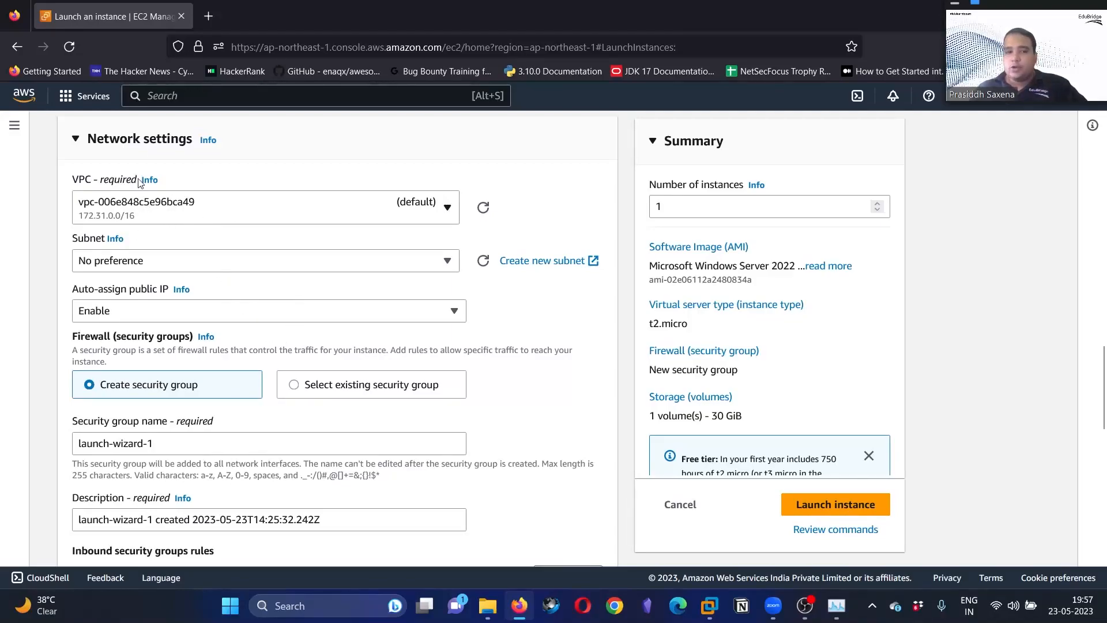
scroll(172, 323, down, 1)
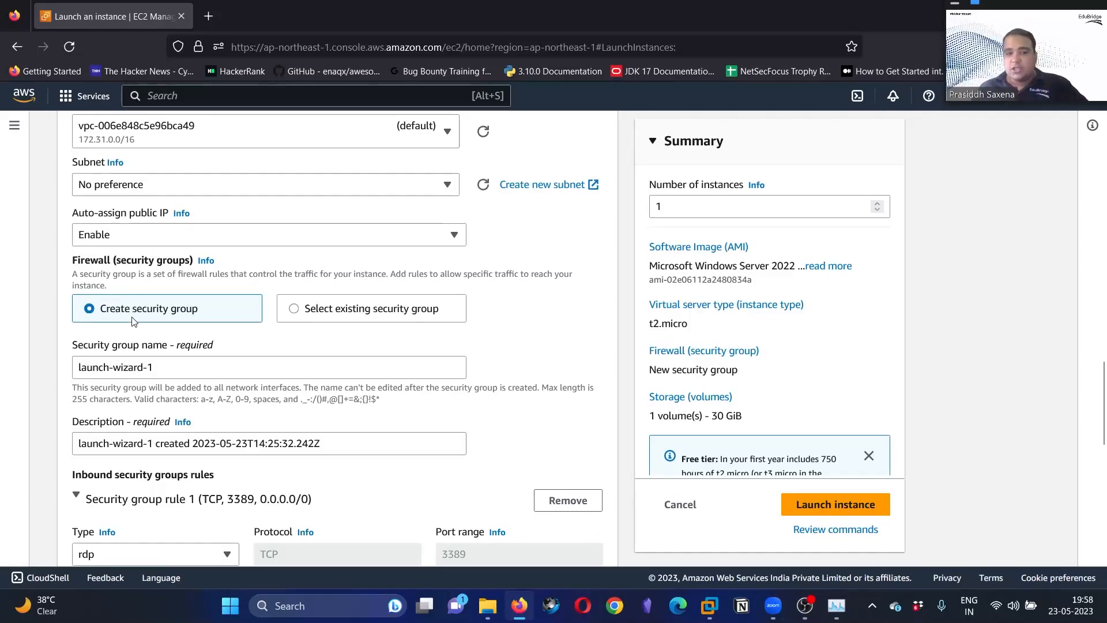
scroll(112, 354, down, 2)
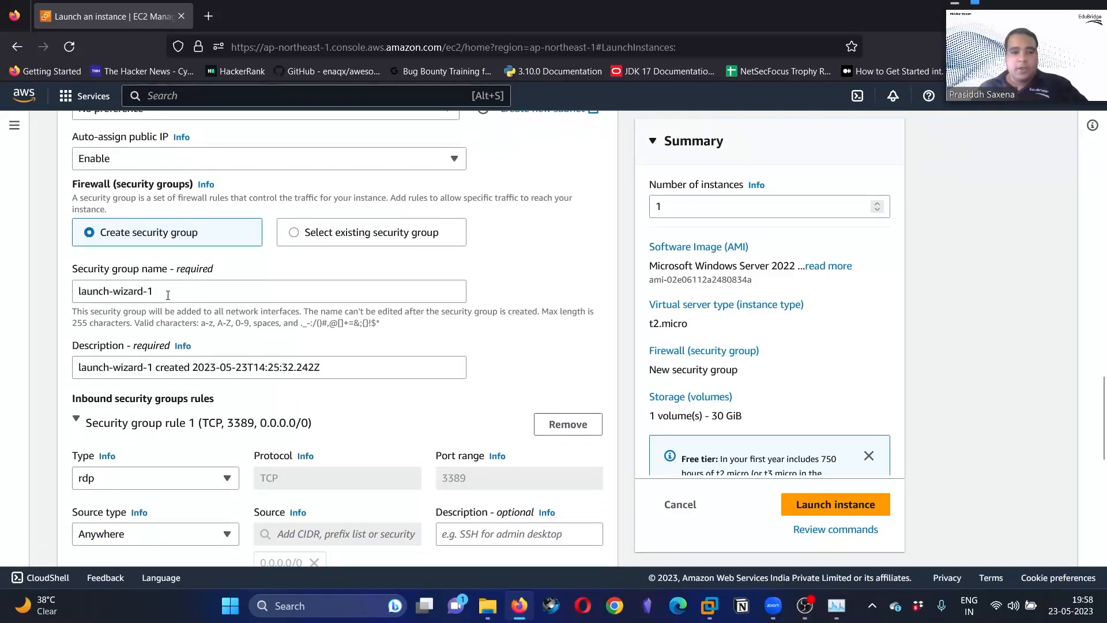
drag(169, 296, 67, 292)
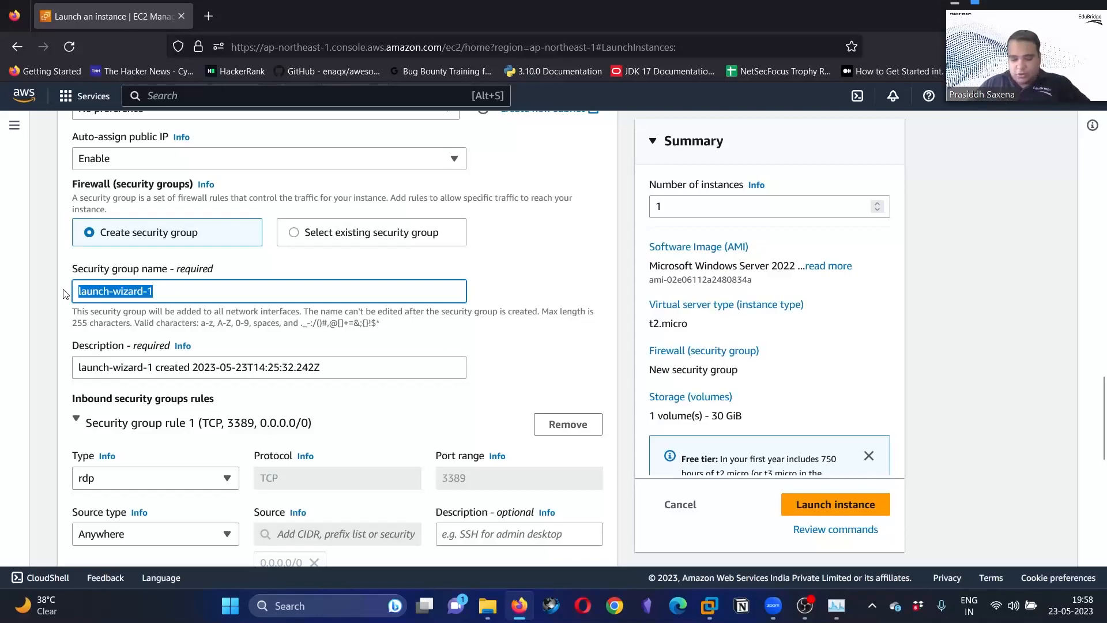
text(W)
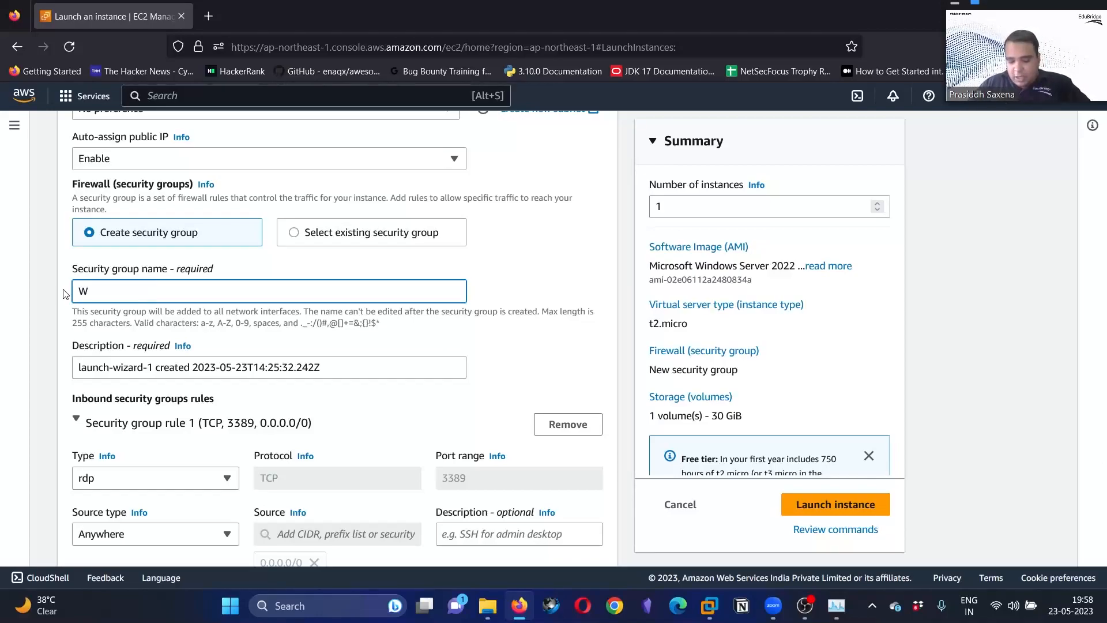
text(indowsIISDemoSG)
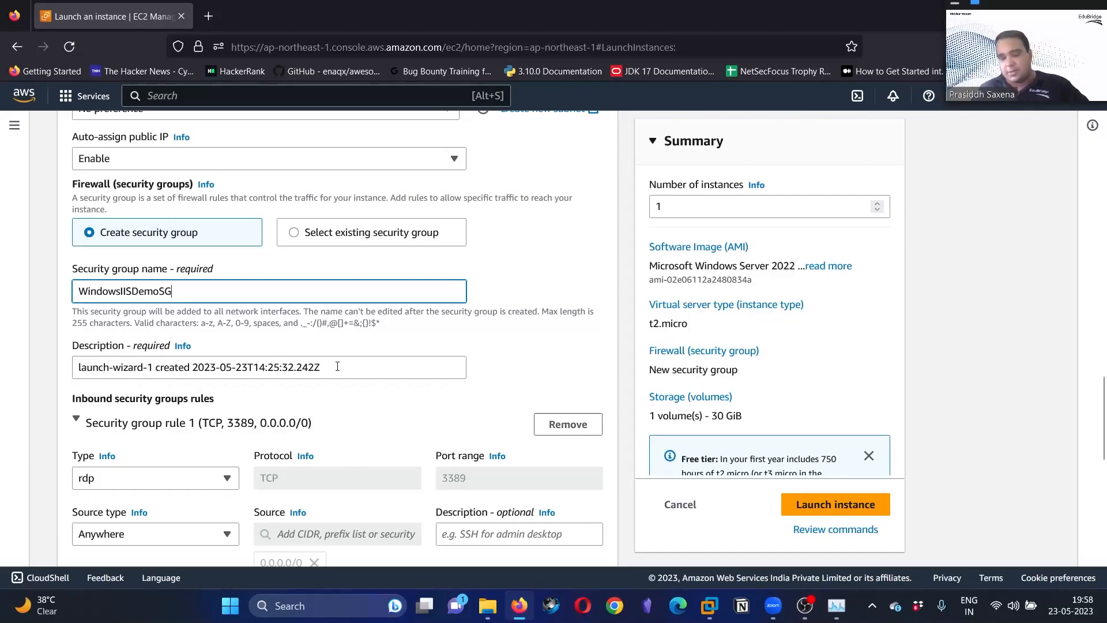
Add a second inbound security group rule of type HTTP with source type Anywhere.
scroll(337, 367, down, 1)
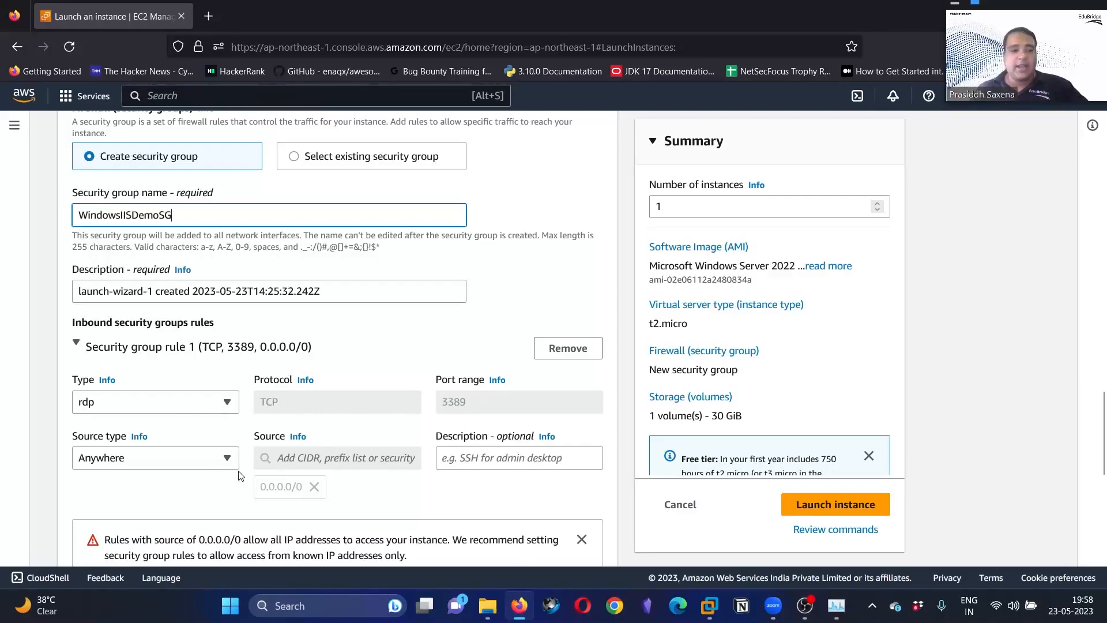
scroll(174, 457, down, 2)
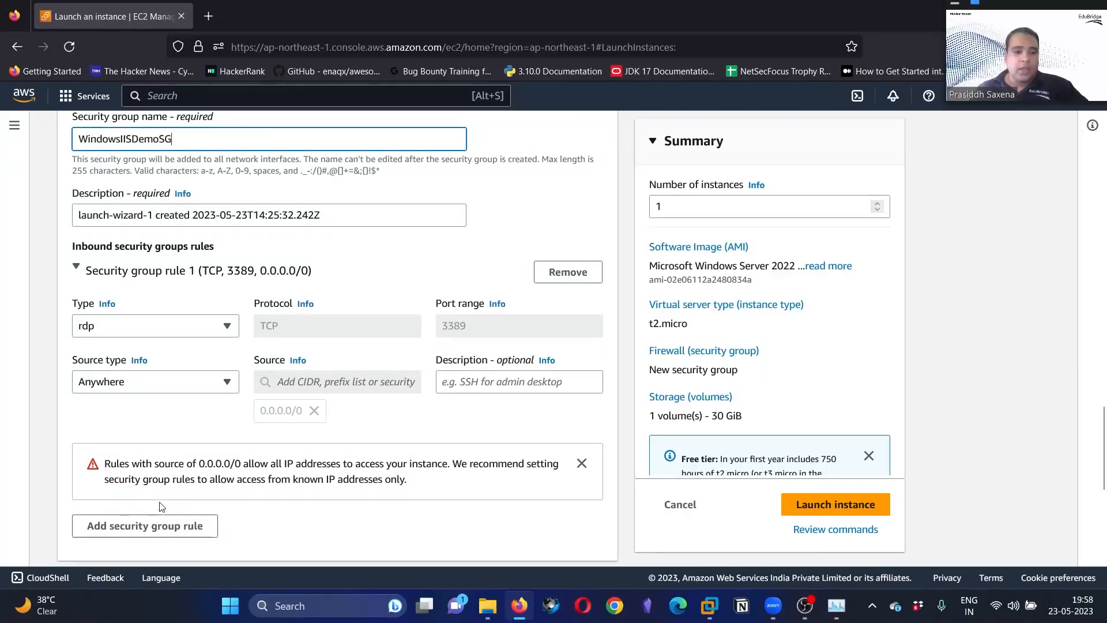
click(168, 538)
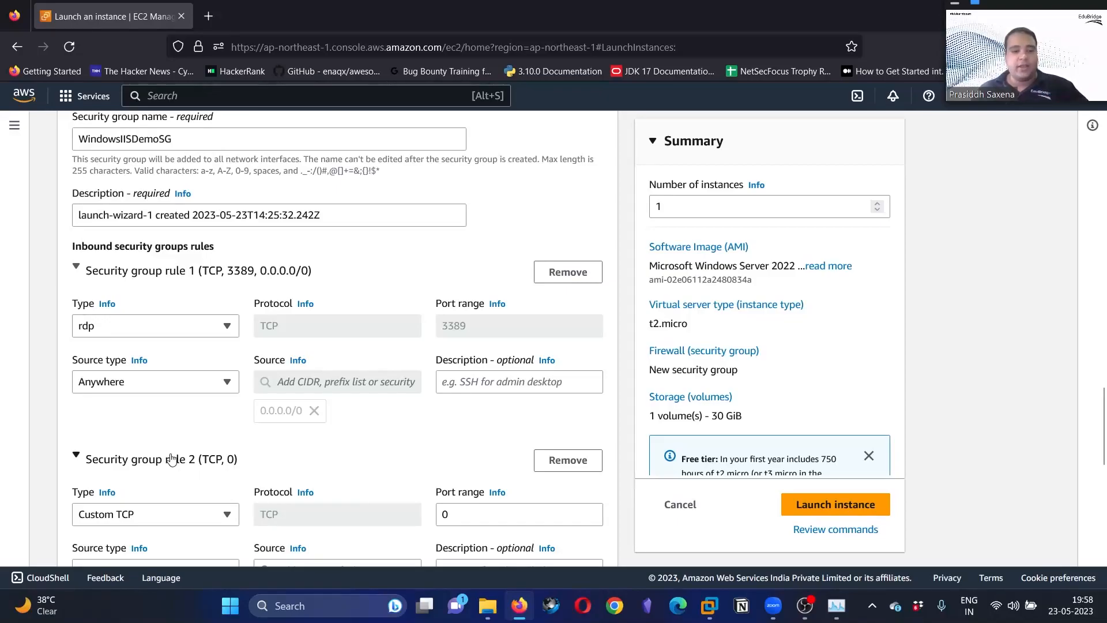
scroll(173, 460, down, 4)
click(106, 367)
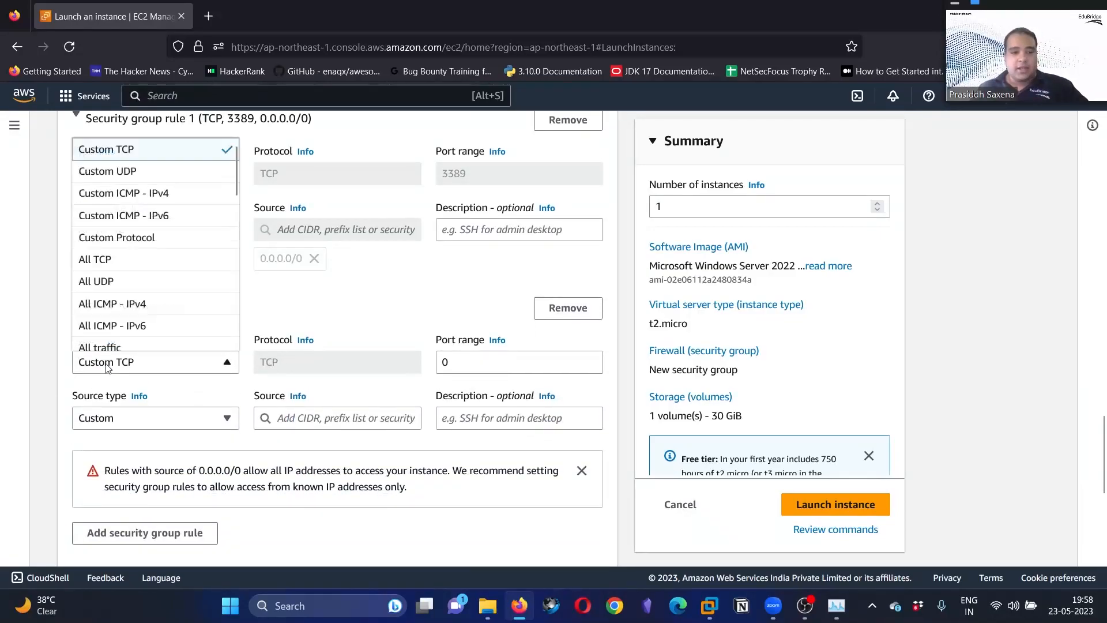
scroll(150, 306, down, 3)
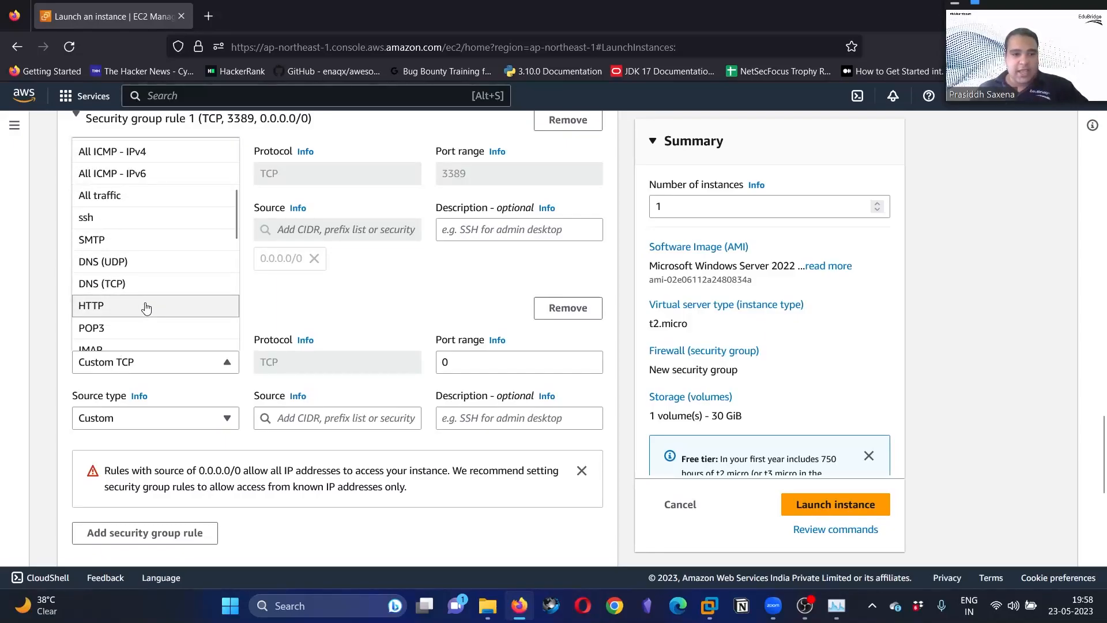
click(150, 307)
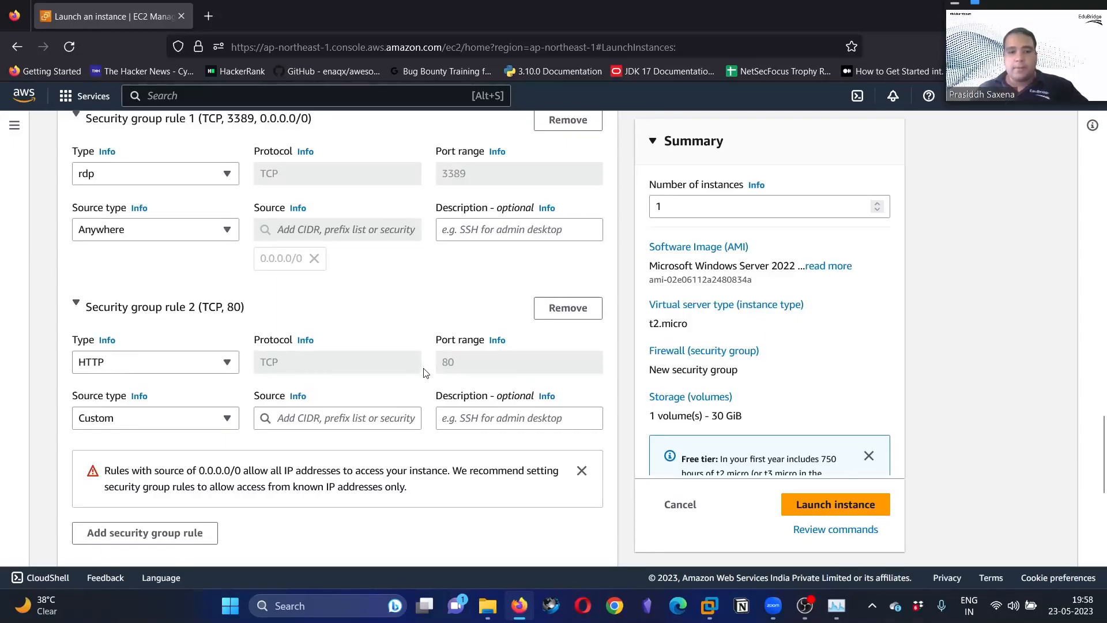
click(173, 419)
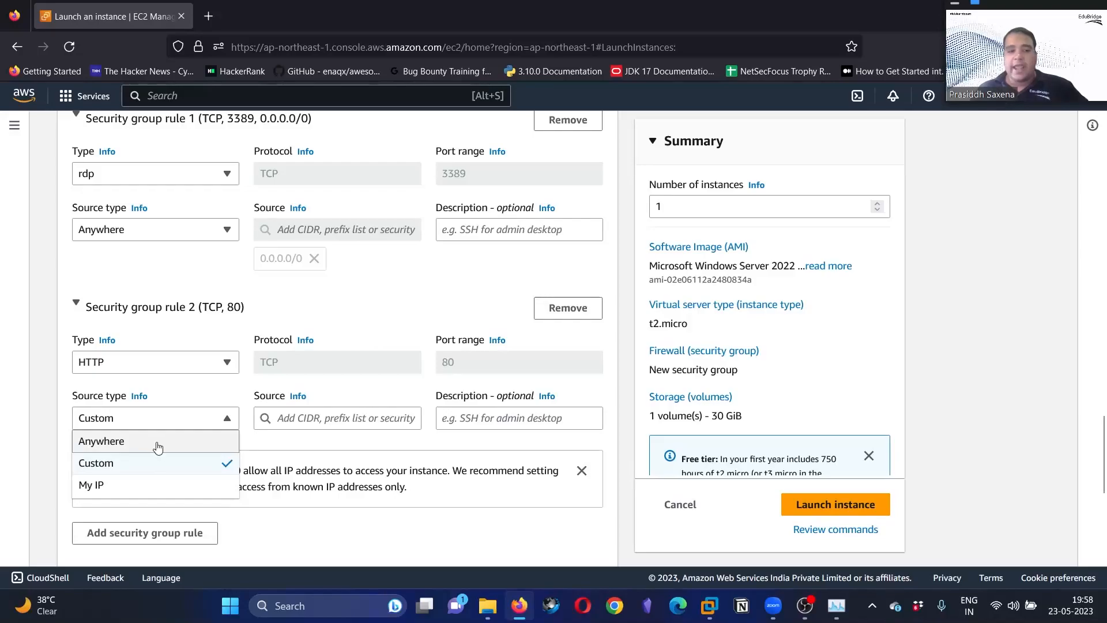
click(159, 441)
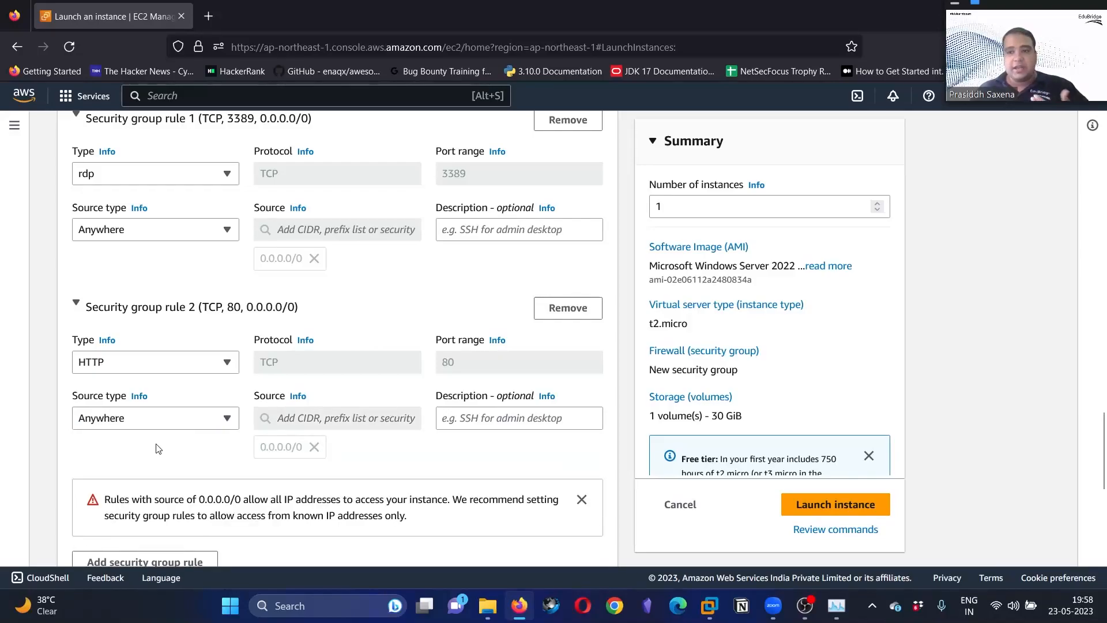
Review the storage configuration and its free tier note, keep the 30 GiB gp2 root volume, and launch the instance.
scroll(159, 449, down, 3)
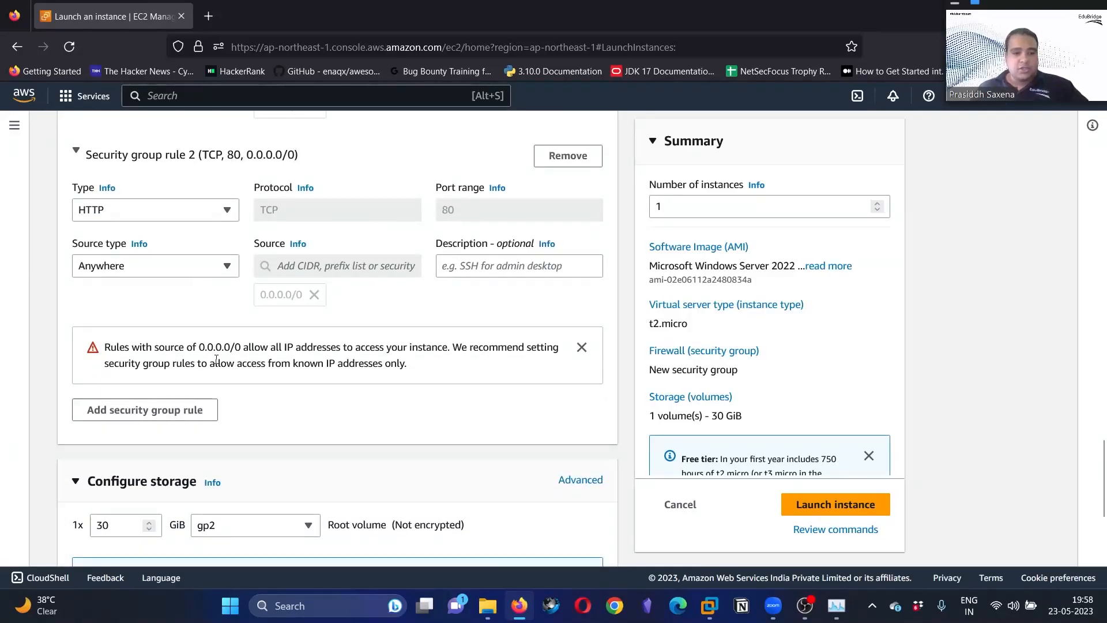
scroll(216, 359, down, 2)
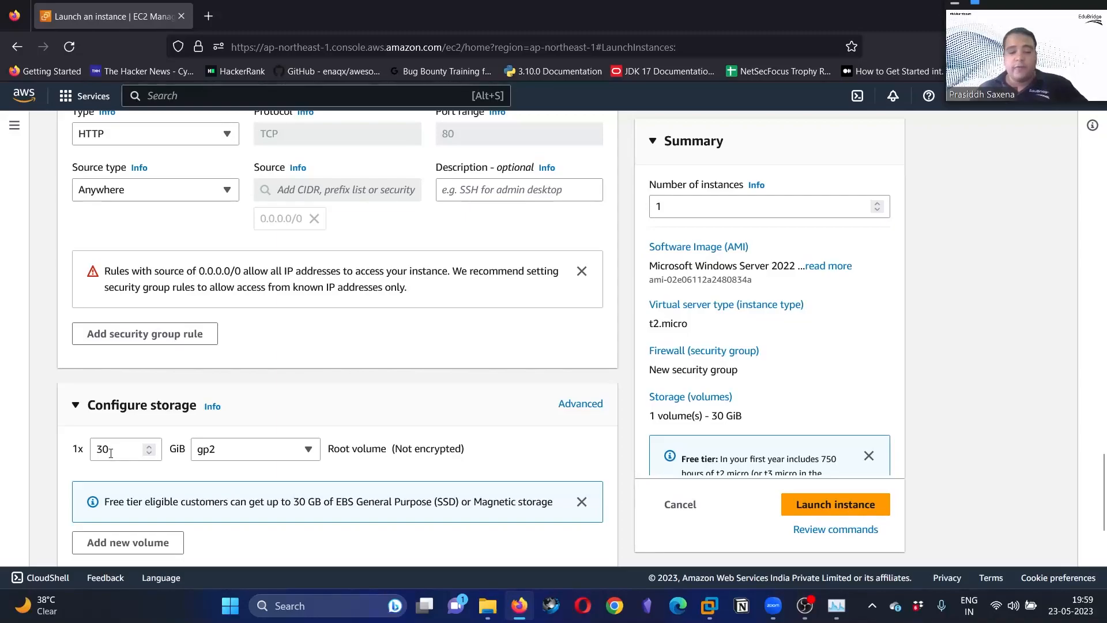
drag(115, 505, 168, 499)
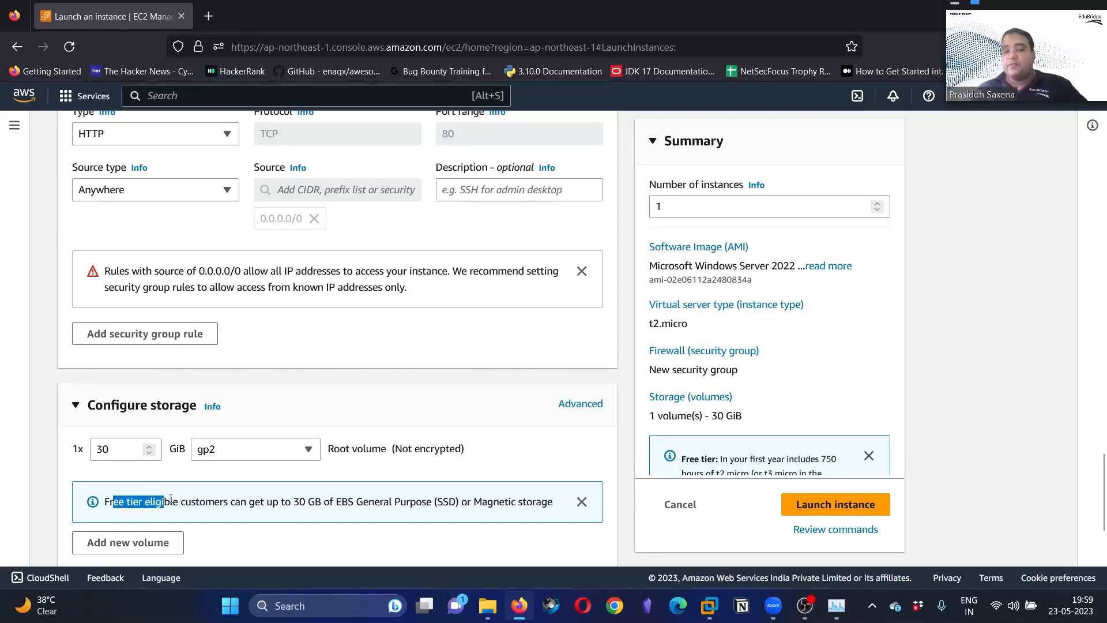
drag(291, 501, 316, 505)
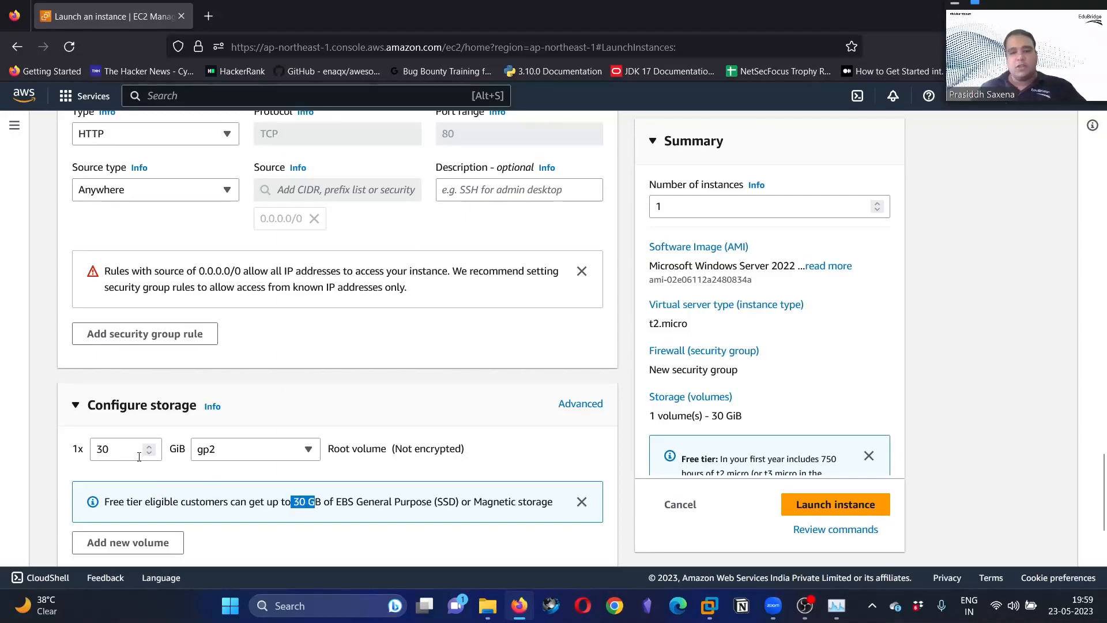
scroll(461, 403, down, 2)
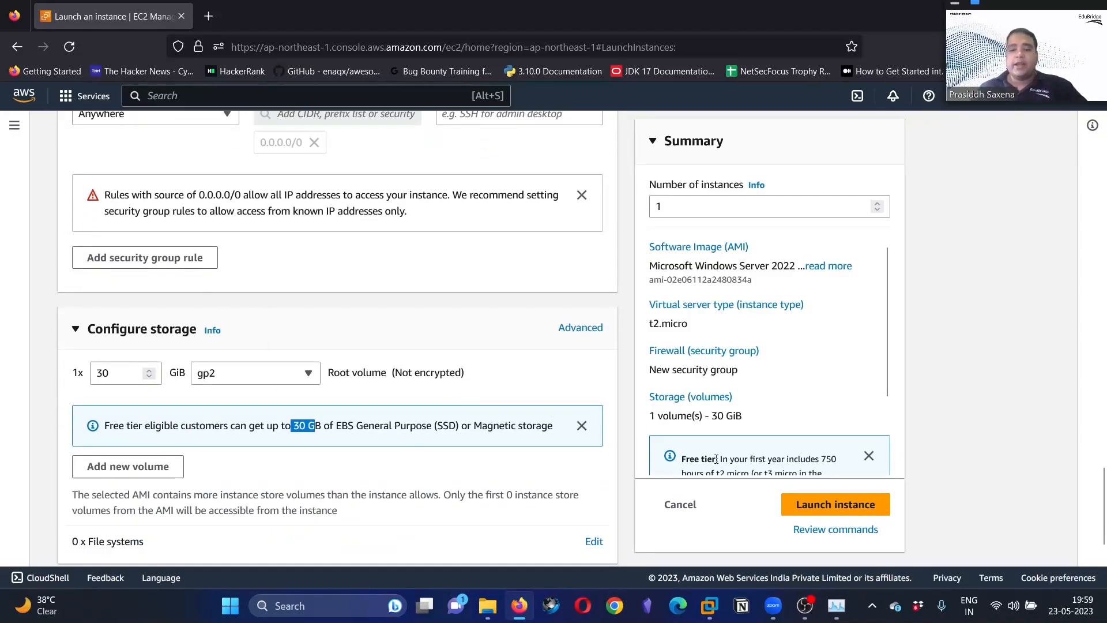
click(830, 499)
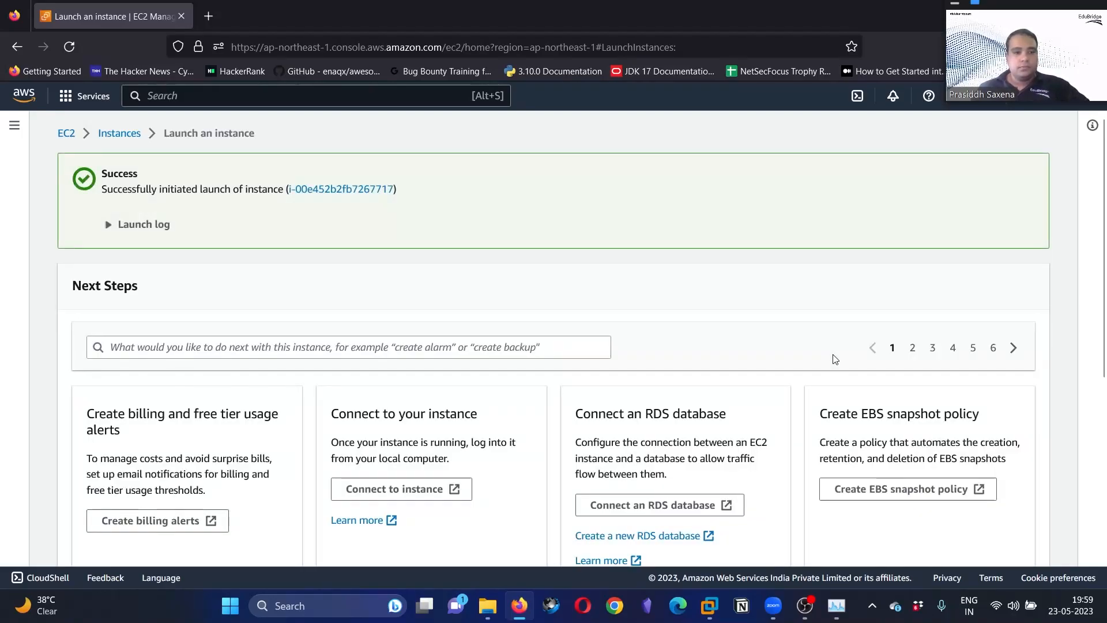
Look over the suggested next steps on the launch confirmation page and open the list of all instances.
scroll(683, 305, down, 3)
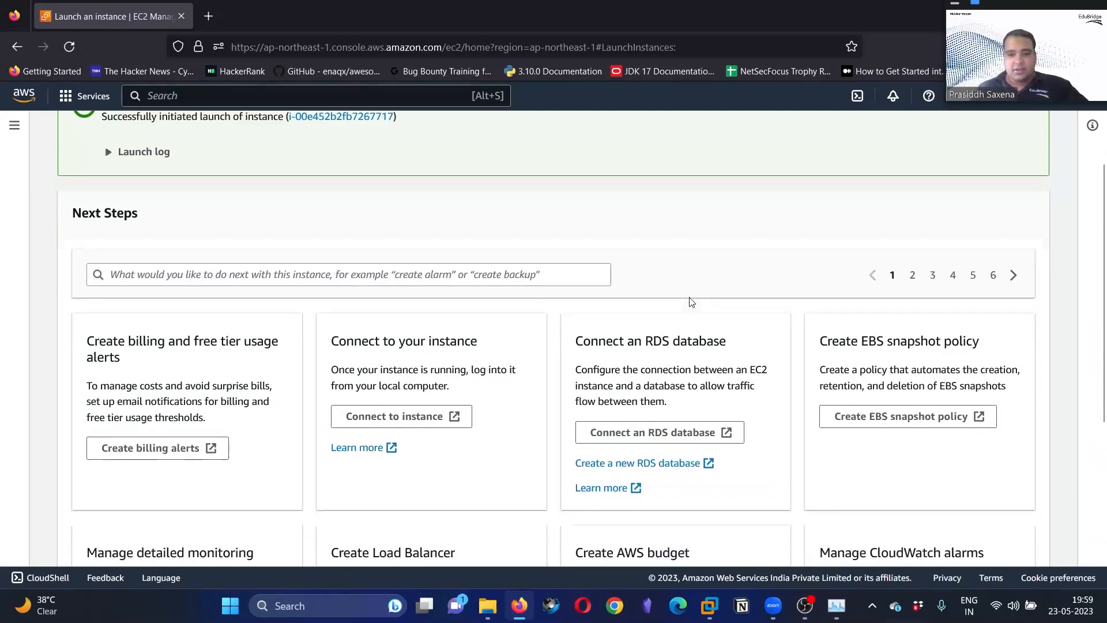
scroll(934, 361, down, 3)
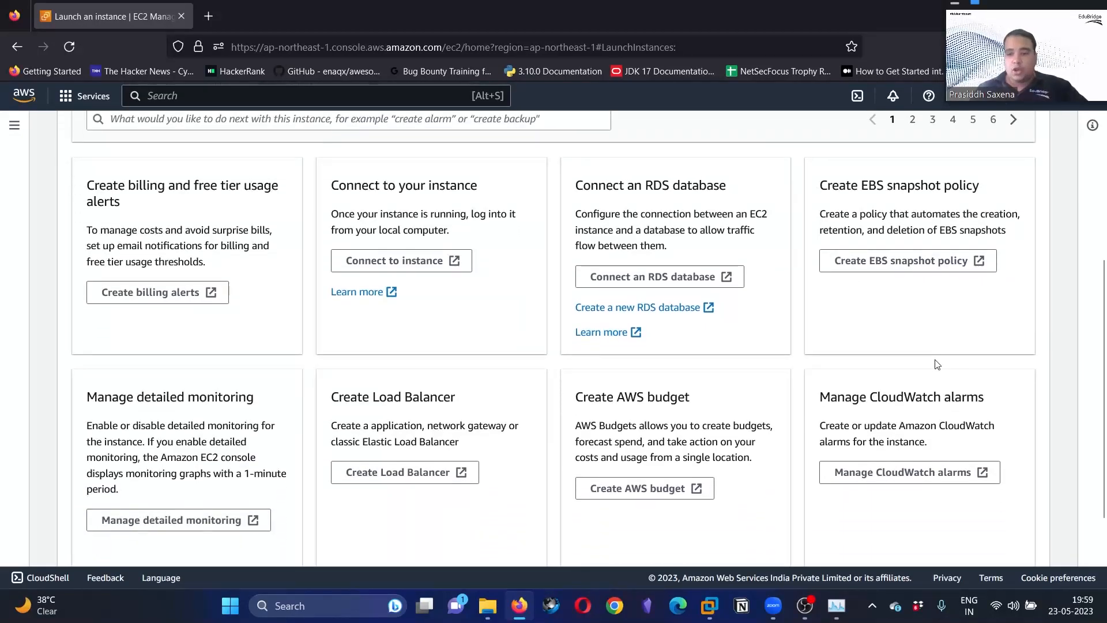
click(989, 556)
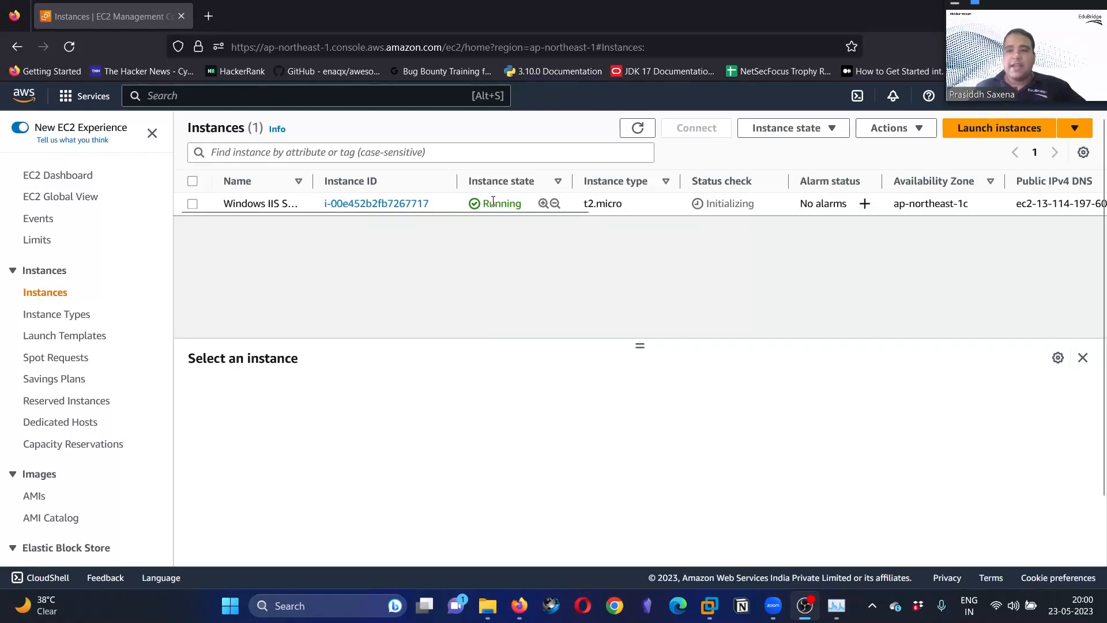
Open the RDP client connection options for the Windows IIS Server instance and download its remote desktop file.
click(192, 203)
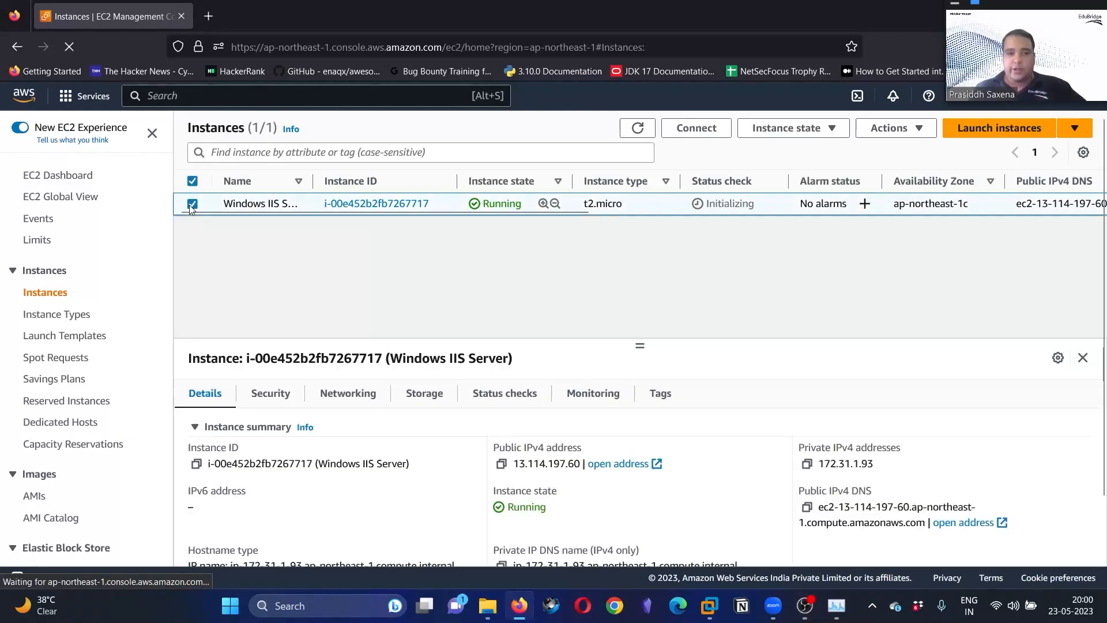
click(730, 124)
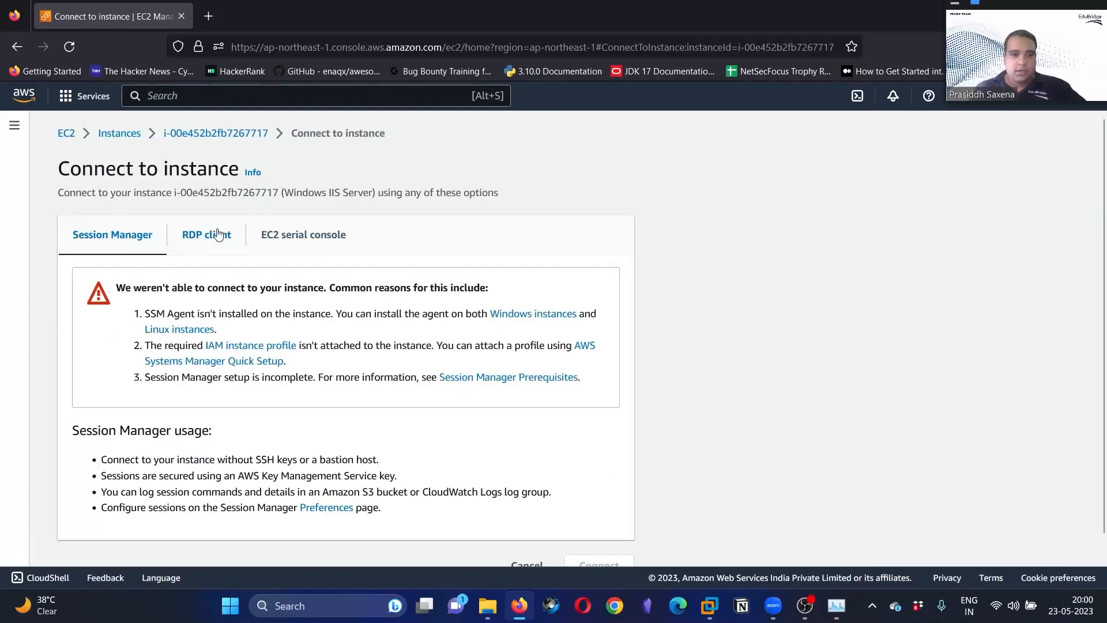
click(218, 235)
scroll(196, 358, down, 3)
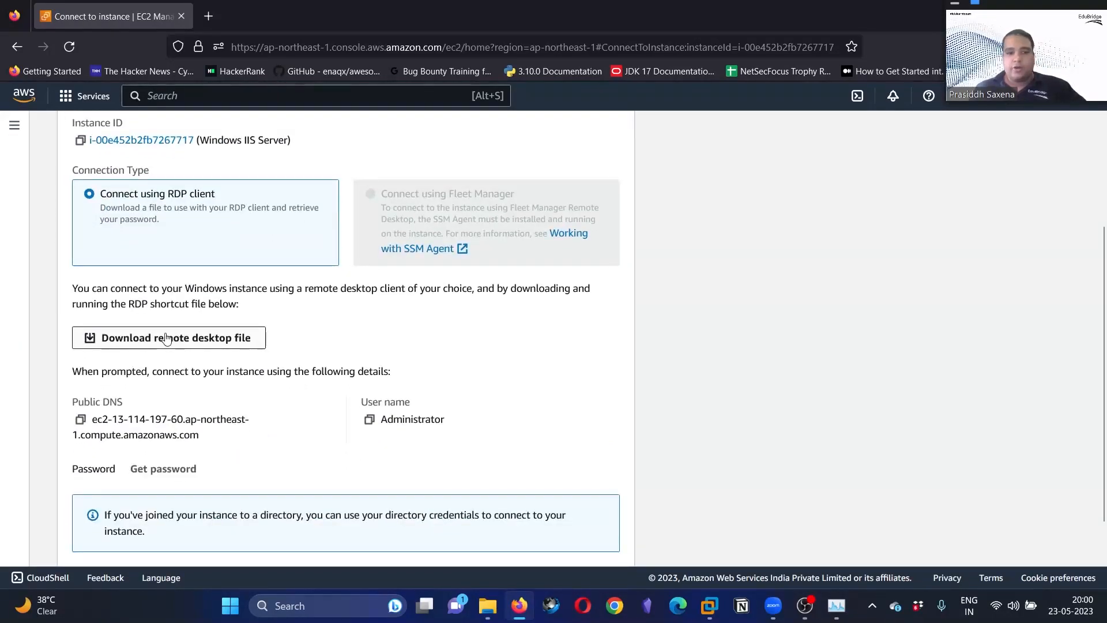
click(166, 337)
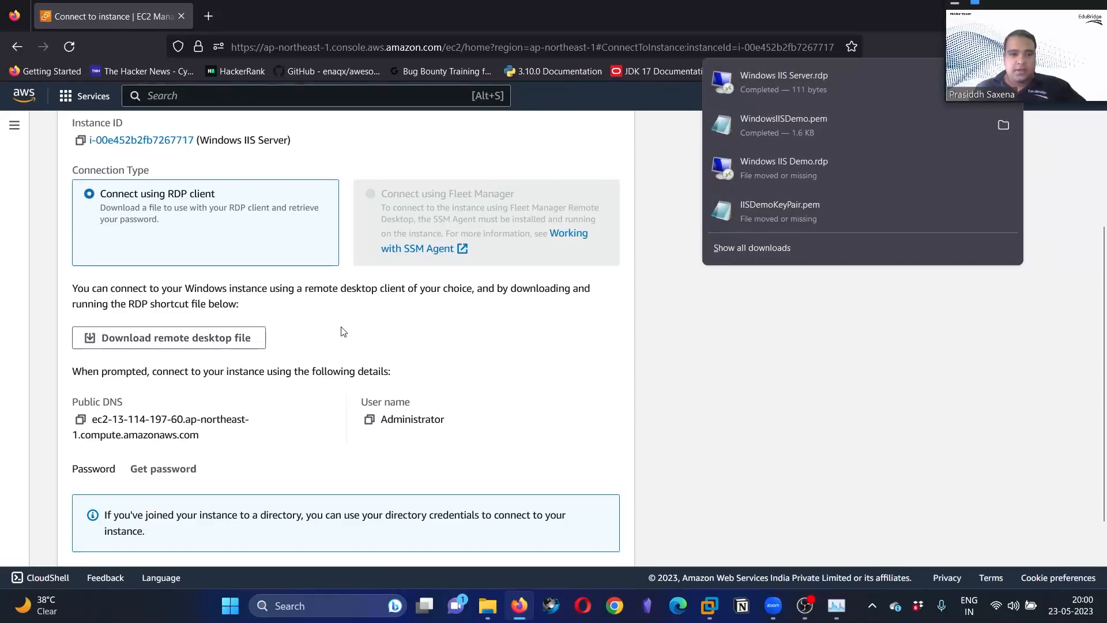
Start retrieving the Windows password and upload the private key file WindowsIISDemo.pem from the Downloads folder.
click(156, 470)
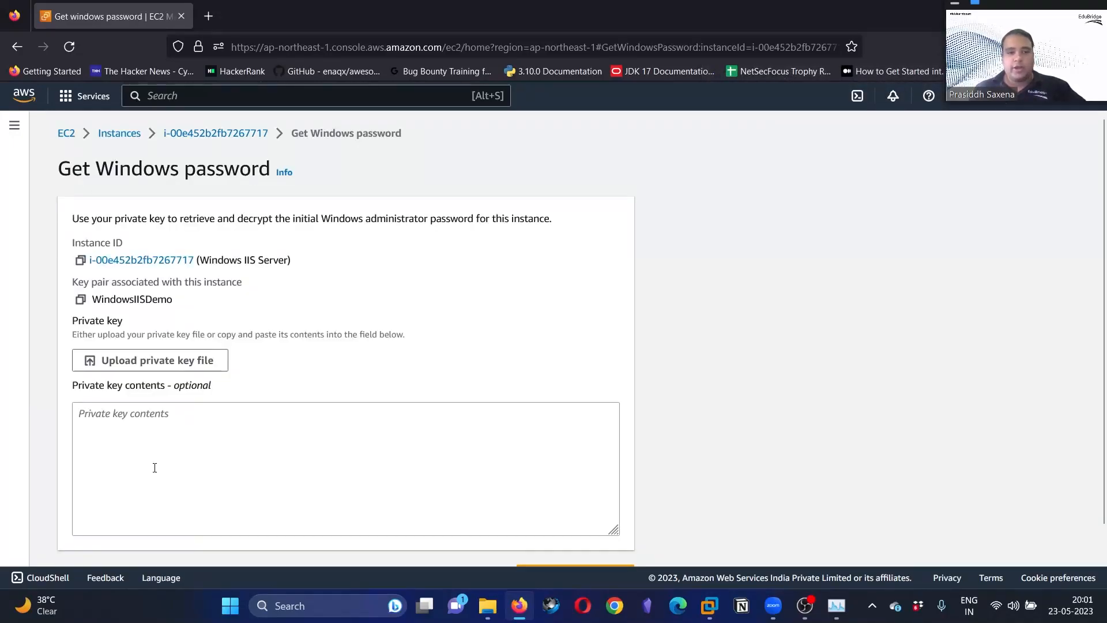
click(164, 356)
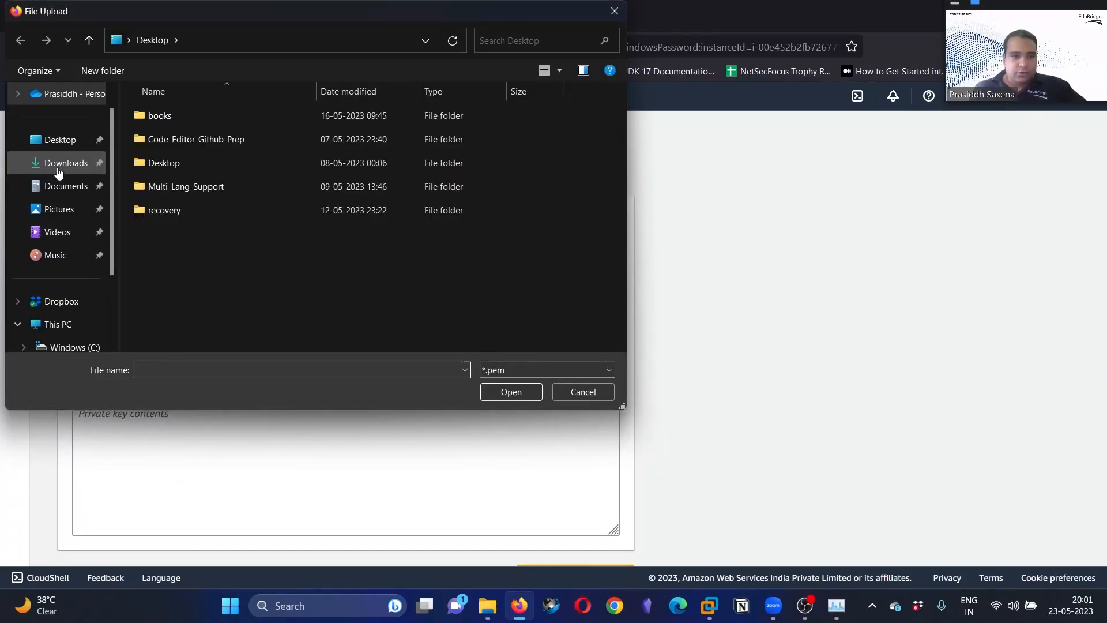
click(57, 168)
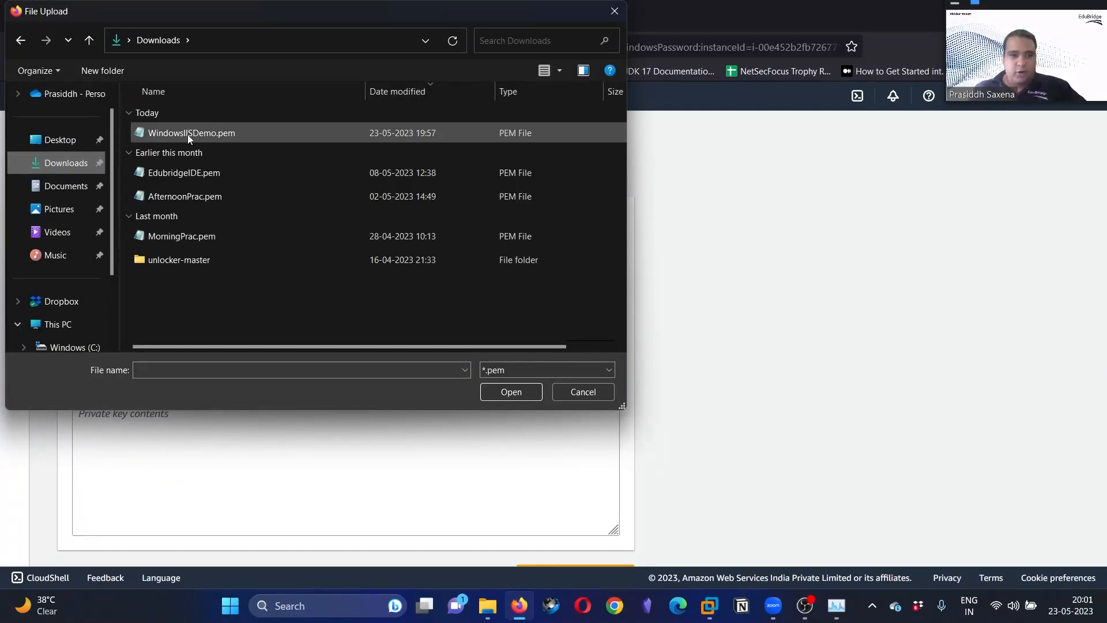
click(180, 135)
click(511, 392)
scroll(350, 451, down, 5)
scroll(588, 348, down, 2)
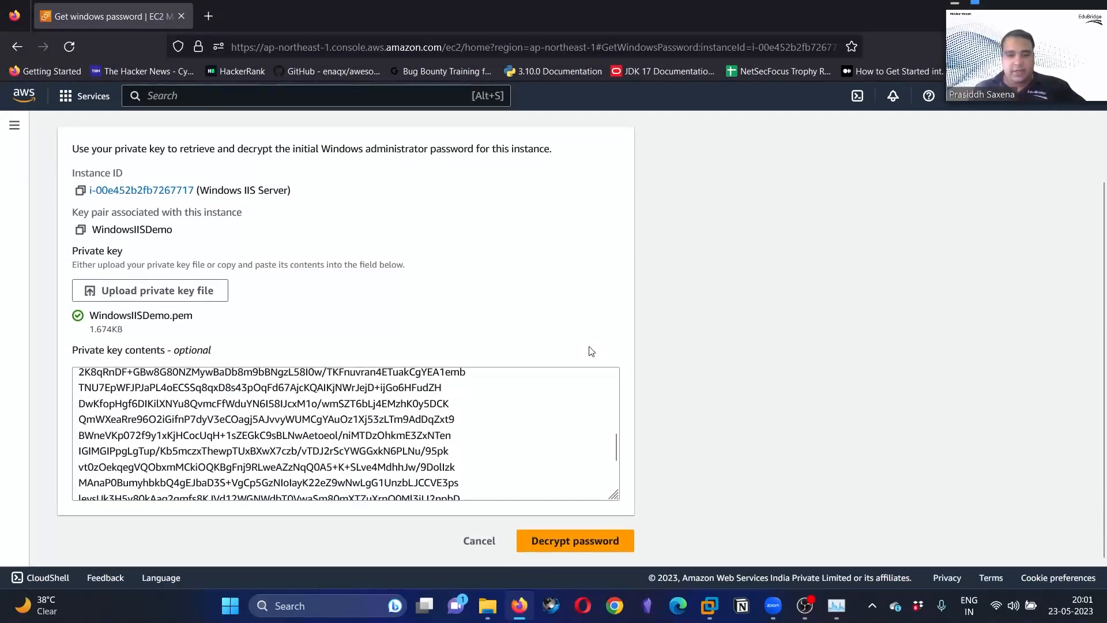
Decrypt the Windows administrator password and copy it to the clipboard.
click(586, 547)
scroll(484, 407, down, 3)
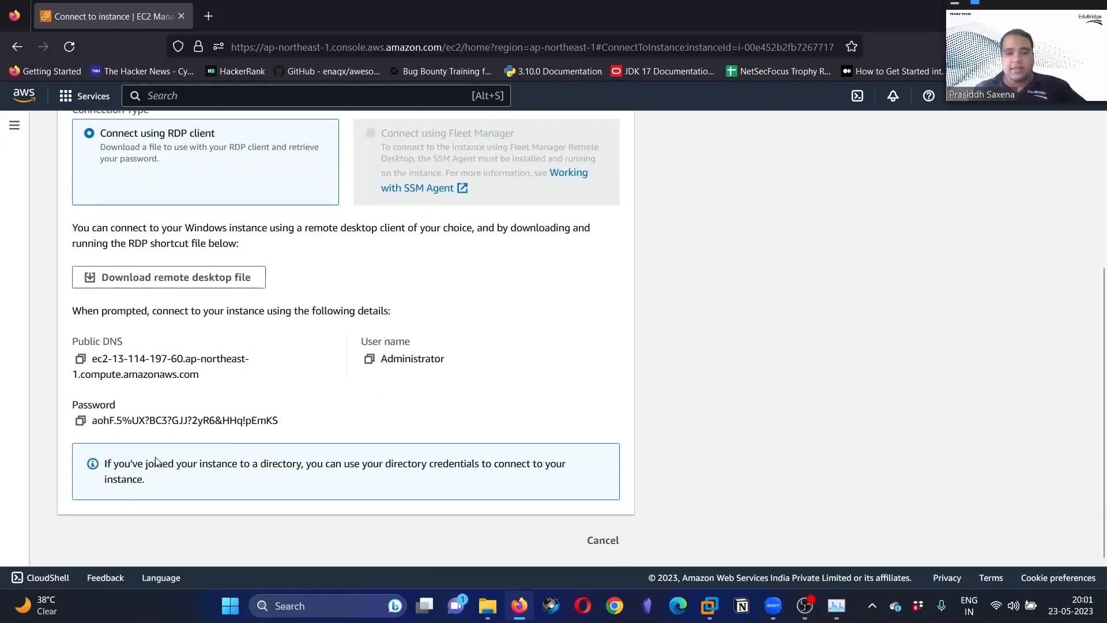
click(80, 420)
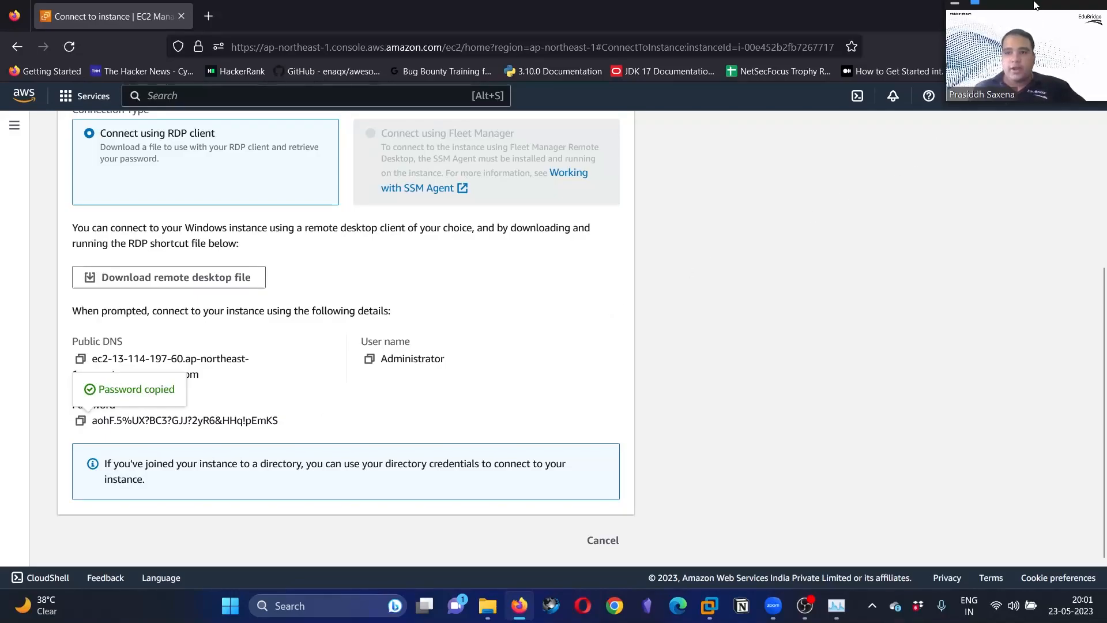
Open the downloaded Windows IIS Server.rdp file and agree to connect despite the unknown publisher.
drag(1035, 5, 1041, 68)
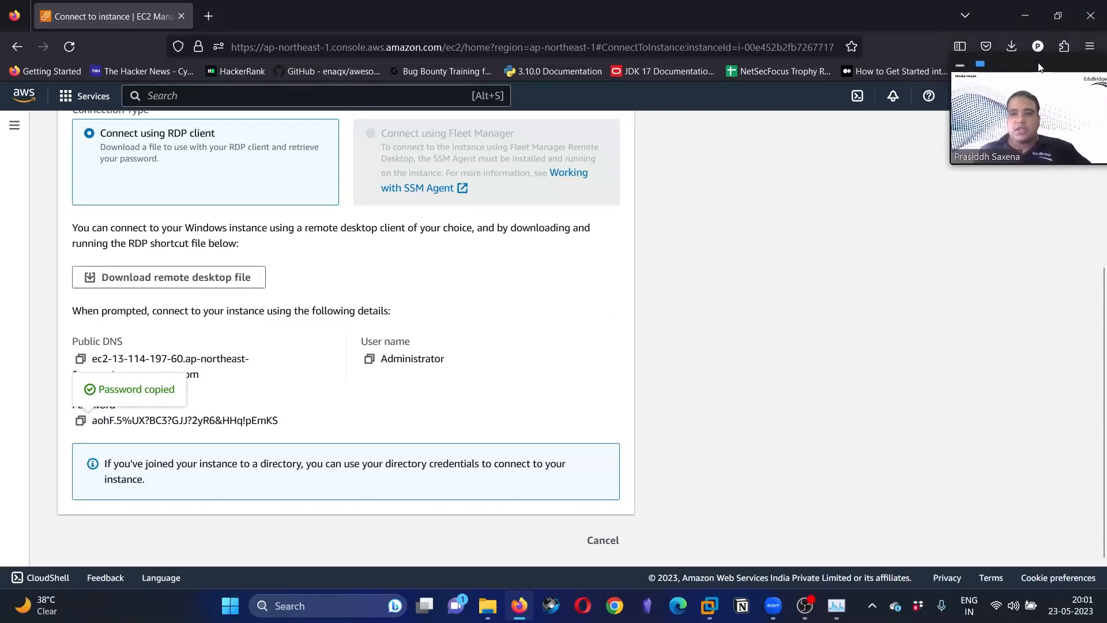
click(1013, 48)
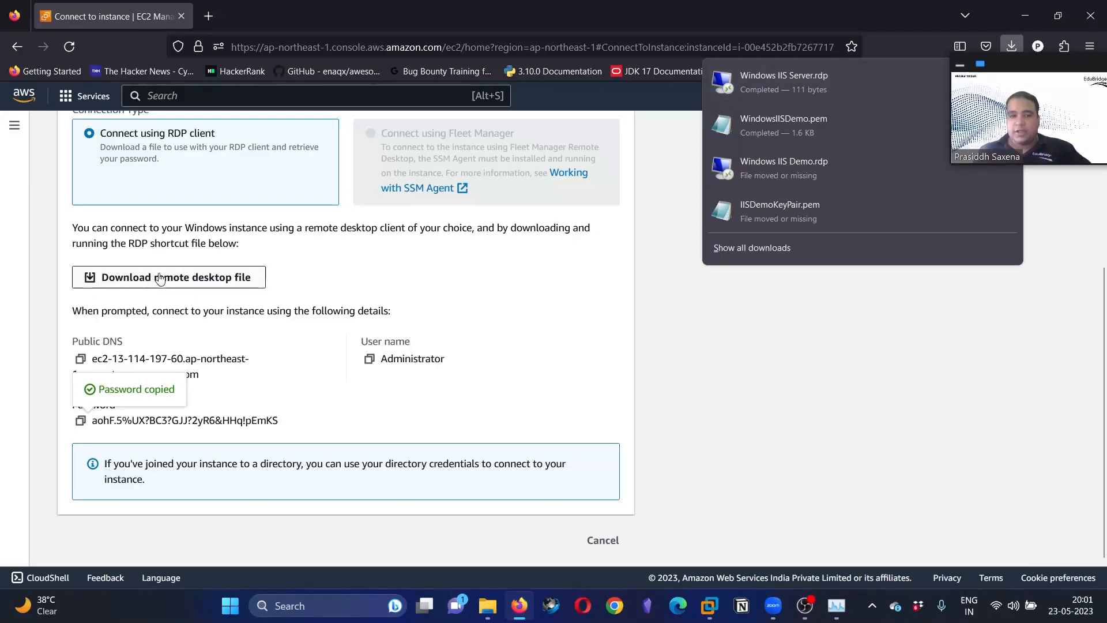
click(805, 84)
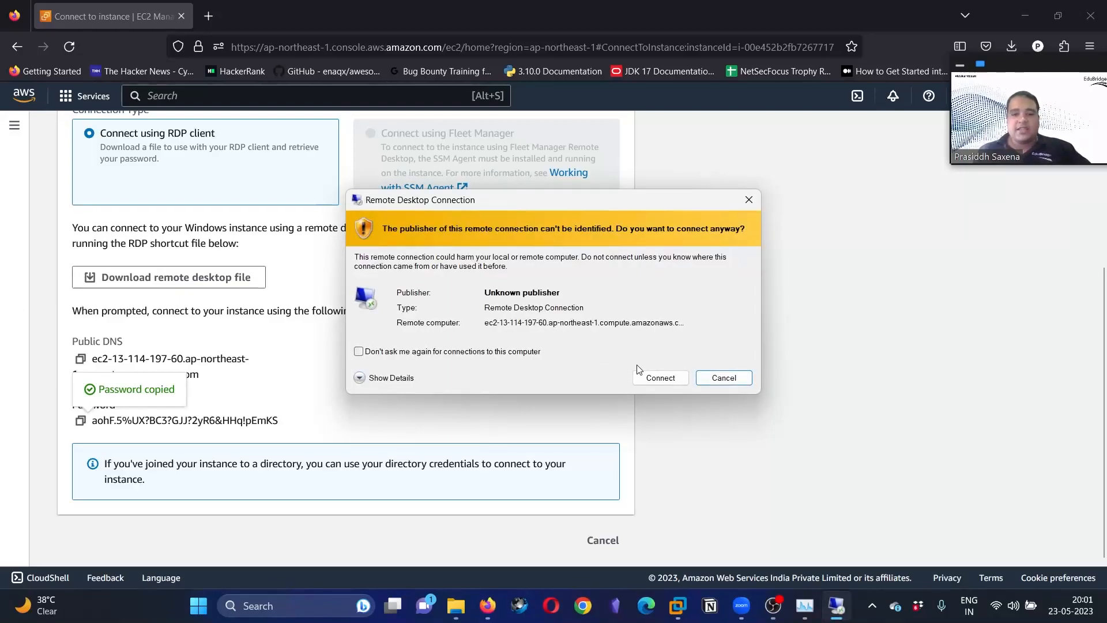
click(645, 378)
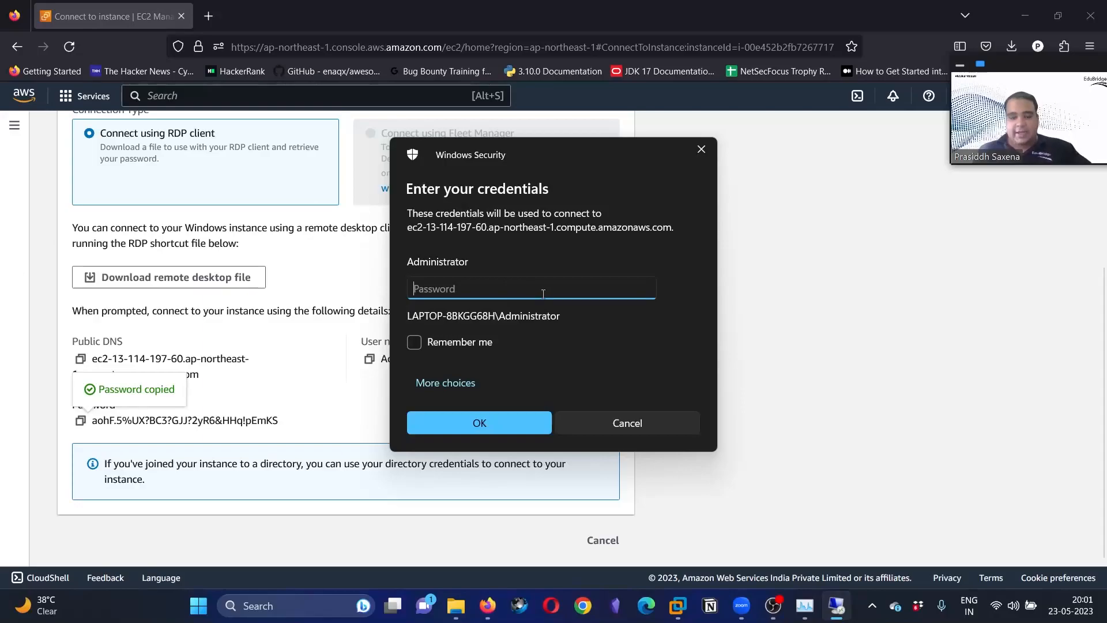
Sign in as Administrator with the copied account password, remembering the credentials, and allow the server to be discoverable on the network.
key(ctrl+v)
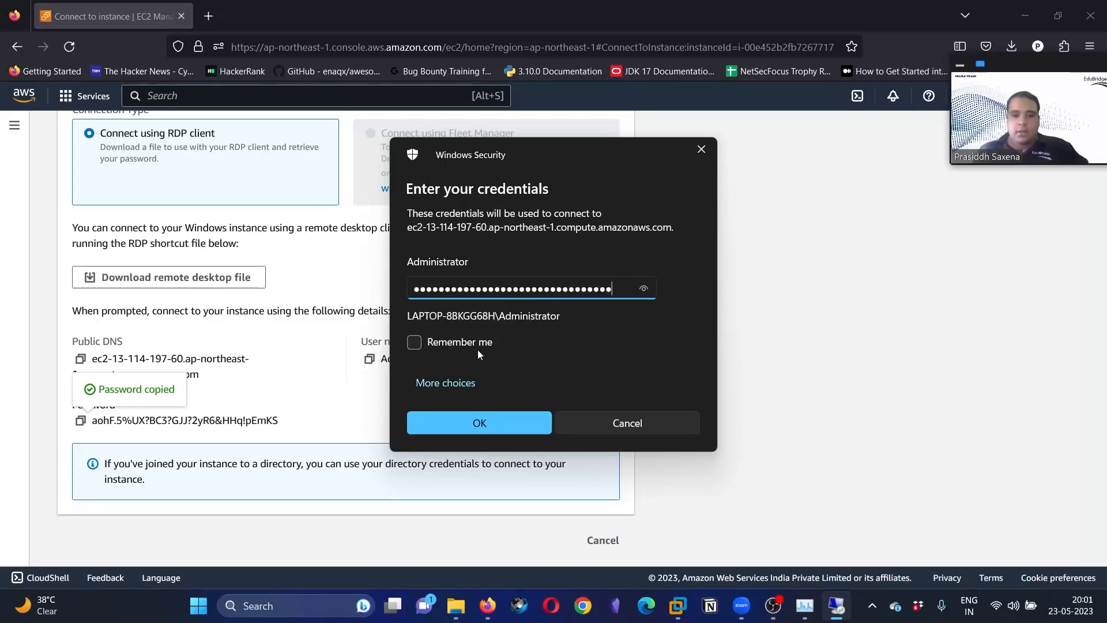
click(452, 341)
click(502, 422)
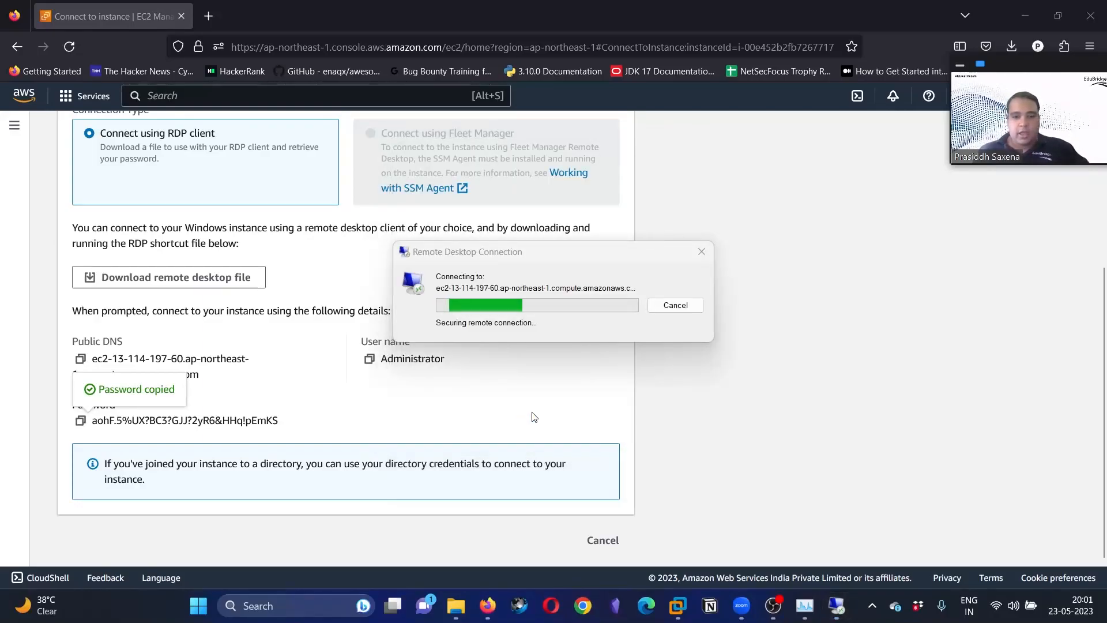
click(613, 419)
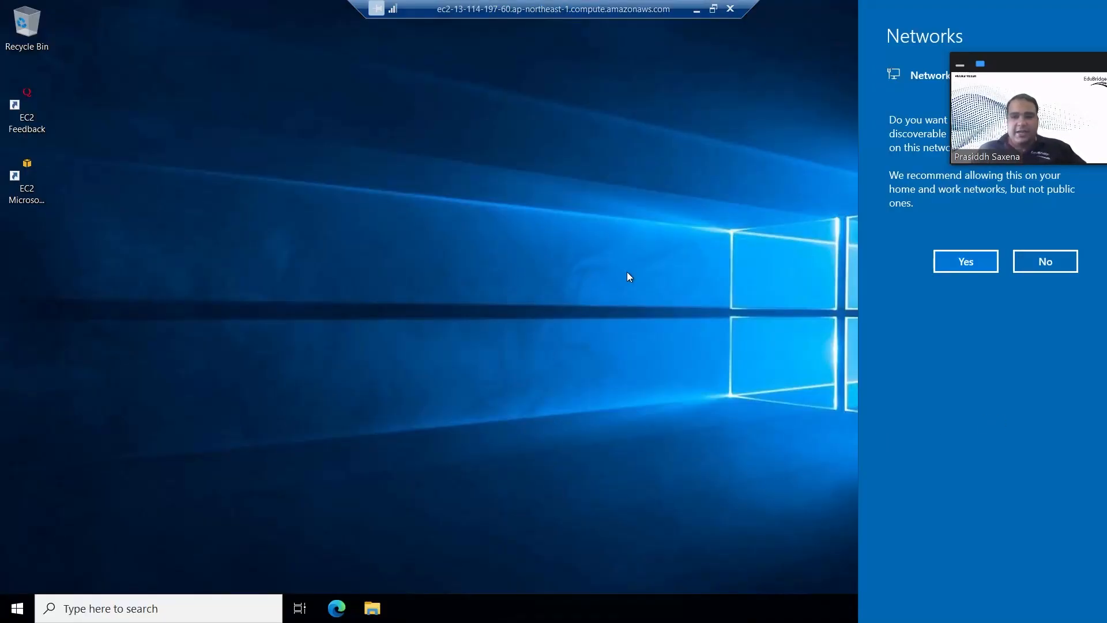
click(957, 262)
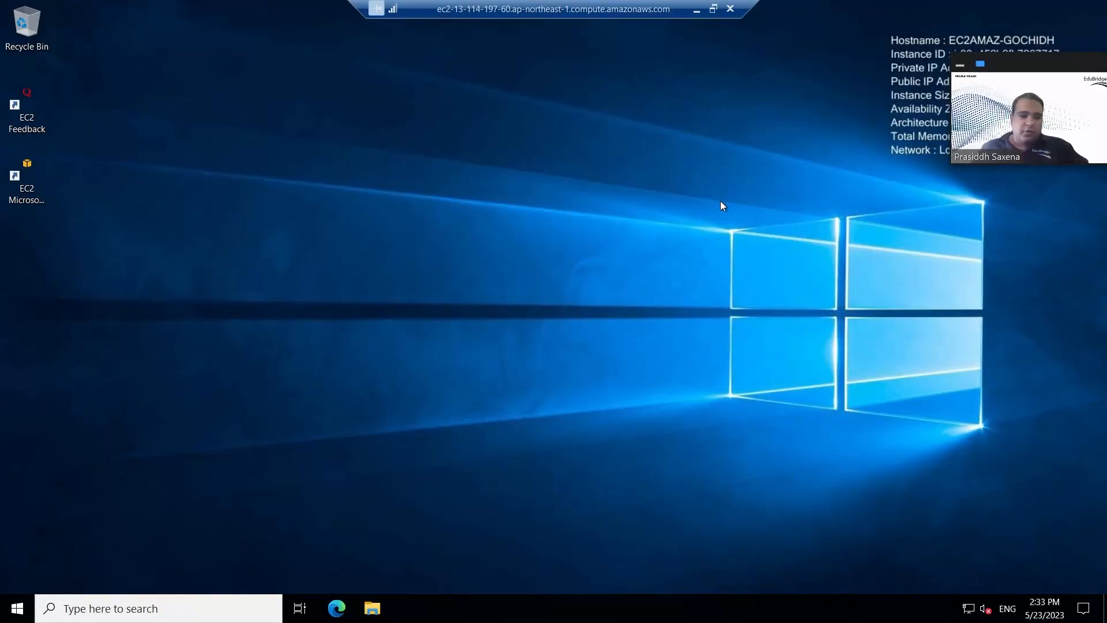
Launch Server Manager on the remote server and dismiss the Windows Admin Center and Azure Arc message.
click(22, 616)
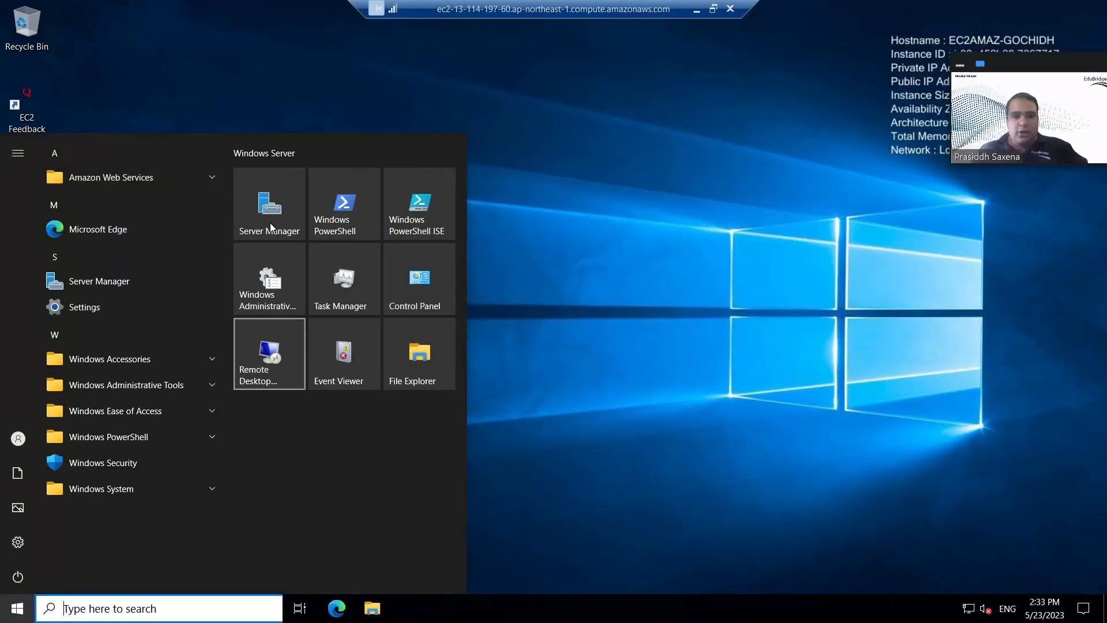
click(305, 223)
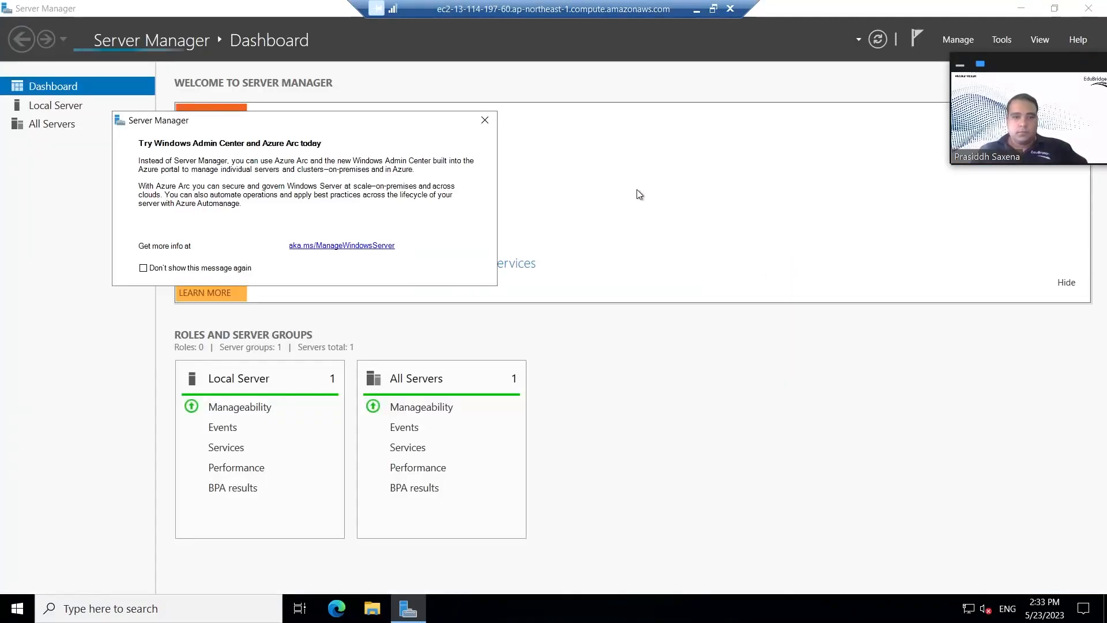
click(484, 119)
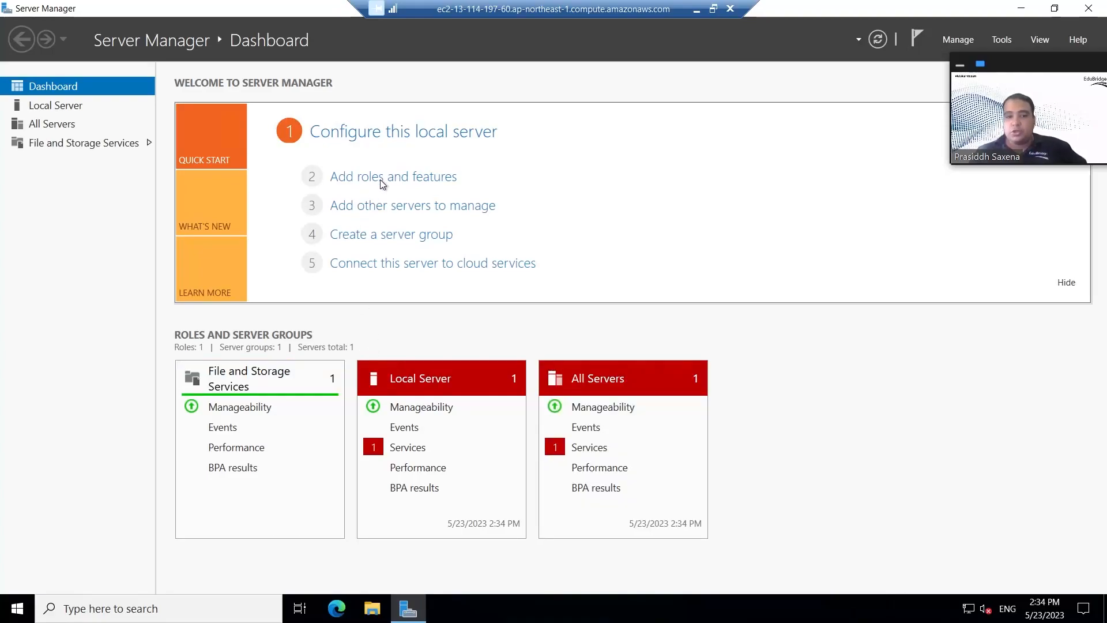
Start adding roles and features with a role-based or feature-based installation on the EC2AMAZ-GOCHIDH server from the server pool.
click(444, 174)
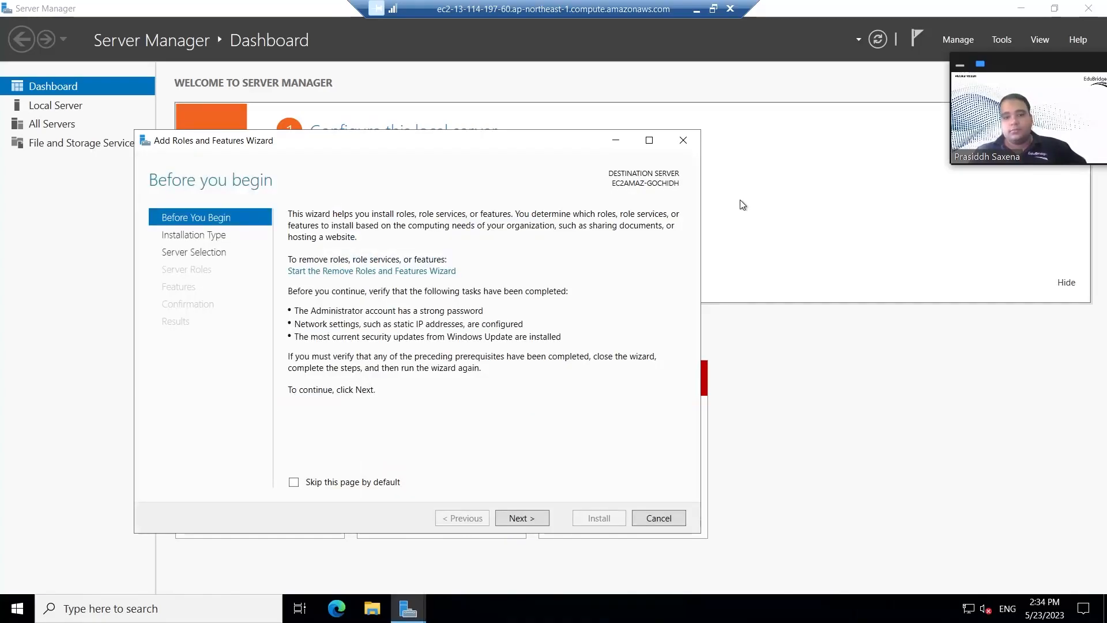
click(518, 519)
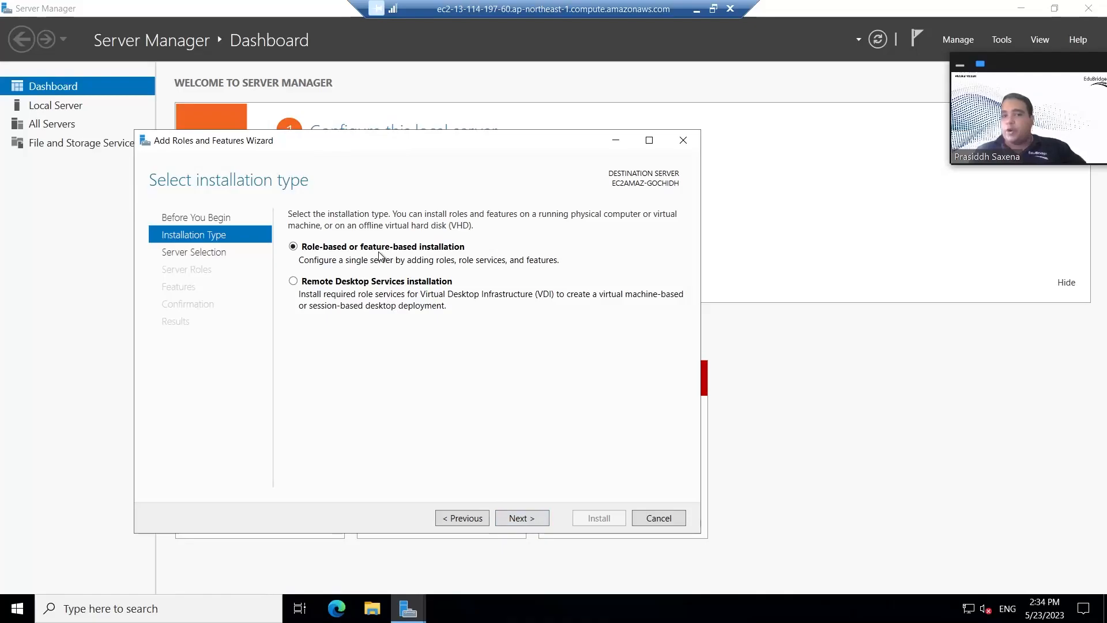
click(520, 517)
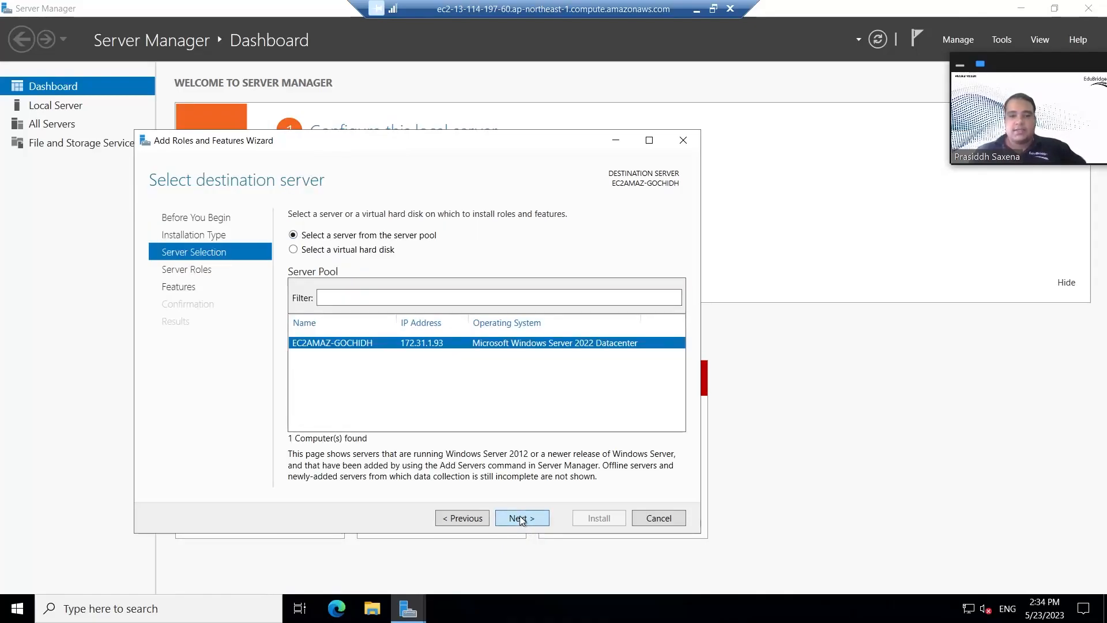
click(520, 517)
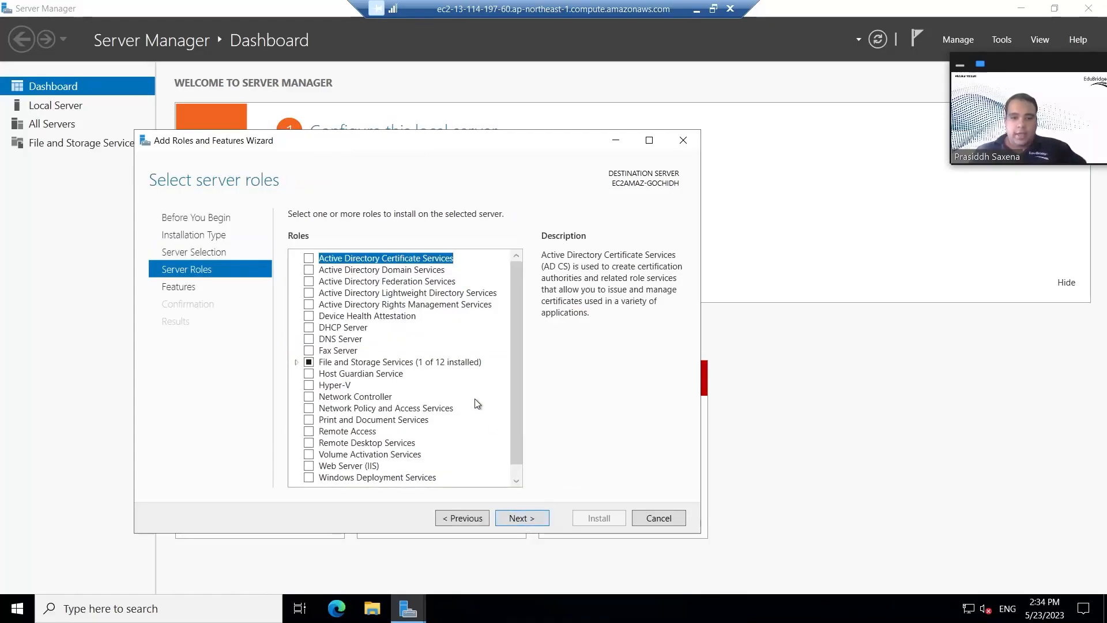
Select the Web Server (IIS) role together with its required features and continue to the feature selection.
scroll(514, 407, down, 1)
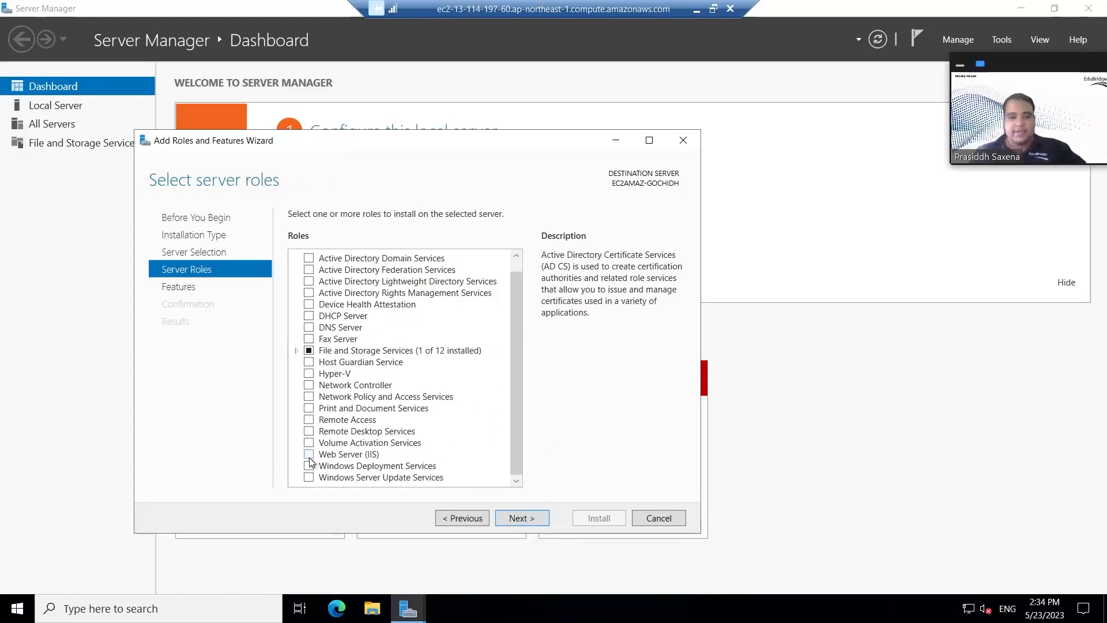
click(309, 457)
click(459, 451)
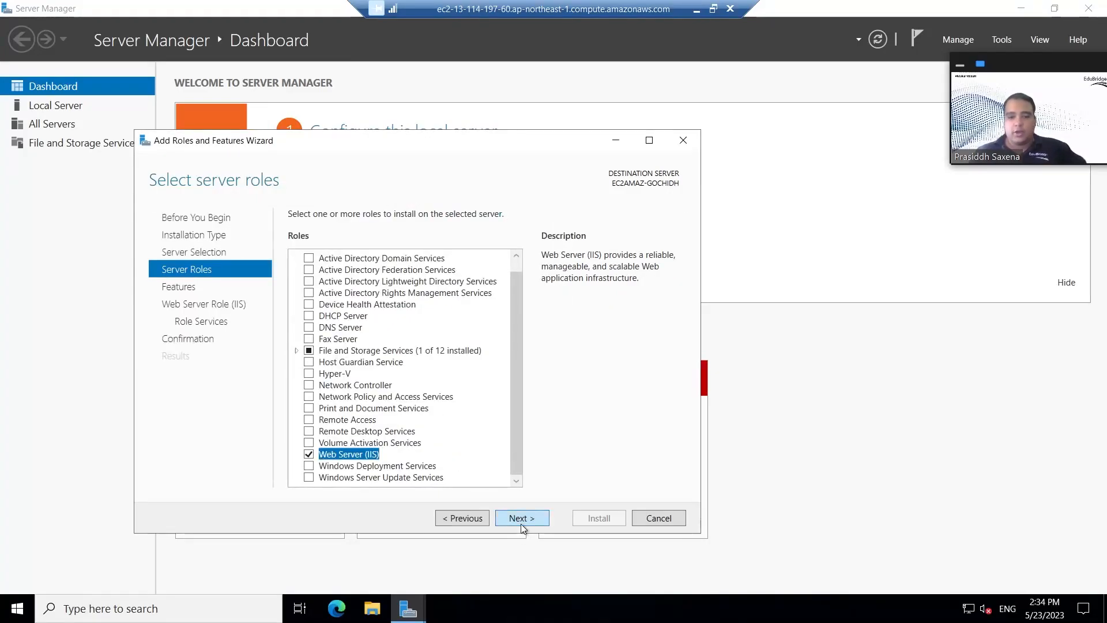
click(521, 524)
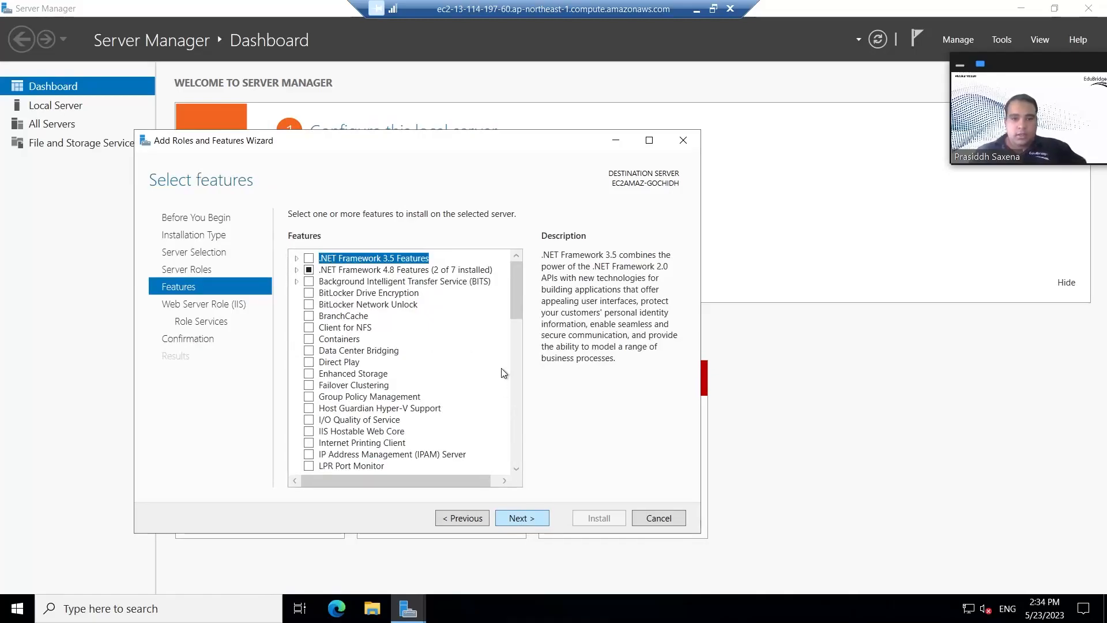
Install the Web Server (IIS) role with the default features and role services, and close the wizard when installation finishes.
scroll(520, 307, down, 8)
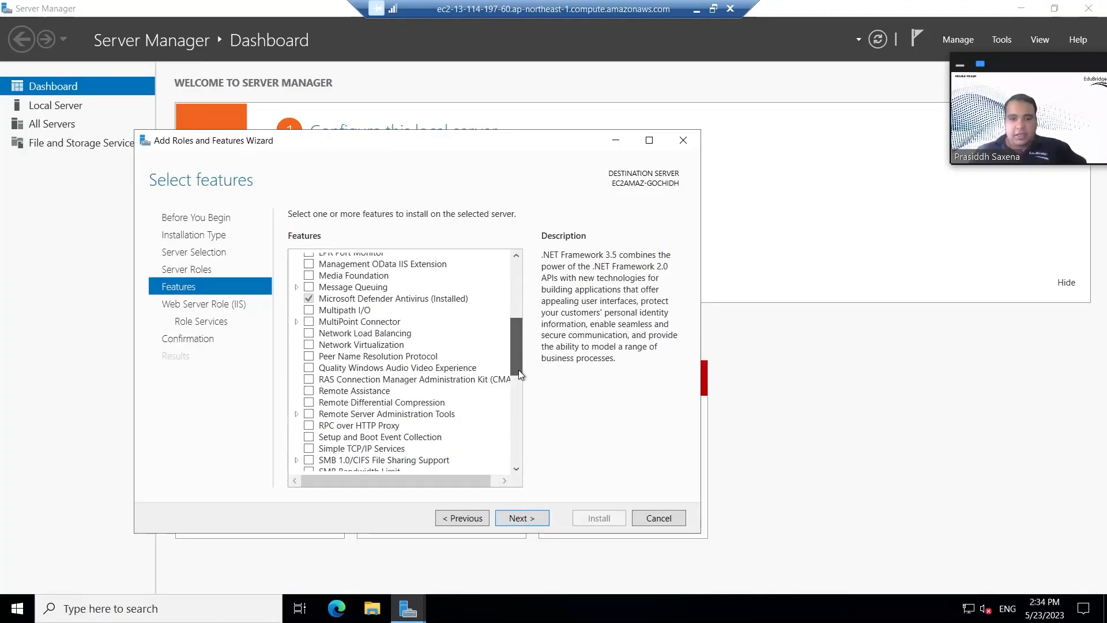
scroll(524, 413, down, 5)
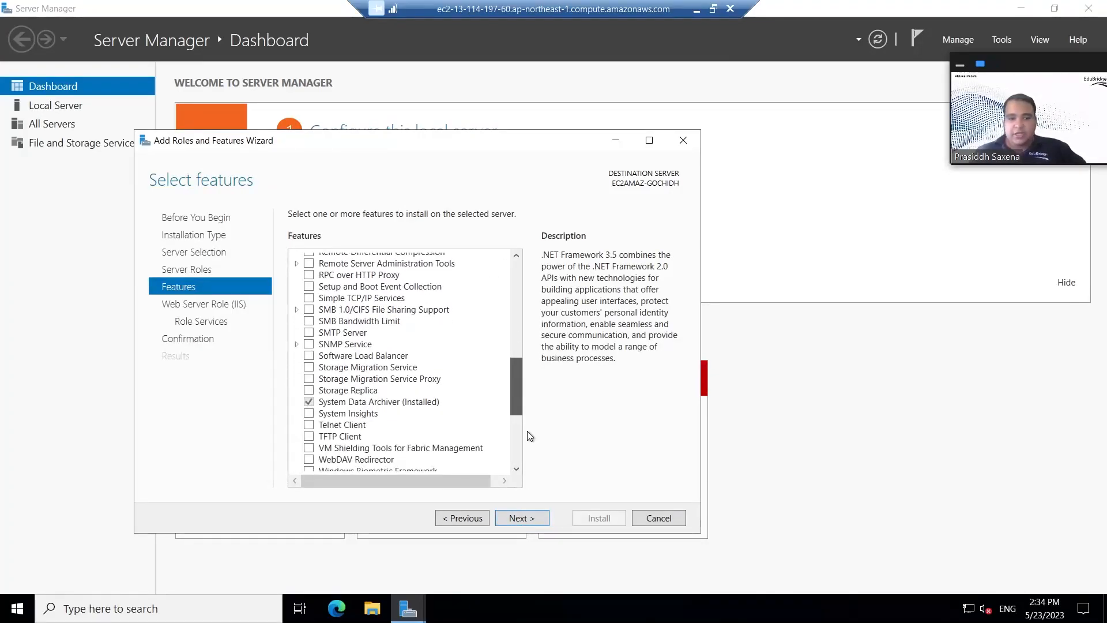
click(533, 517)
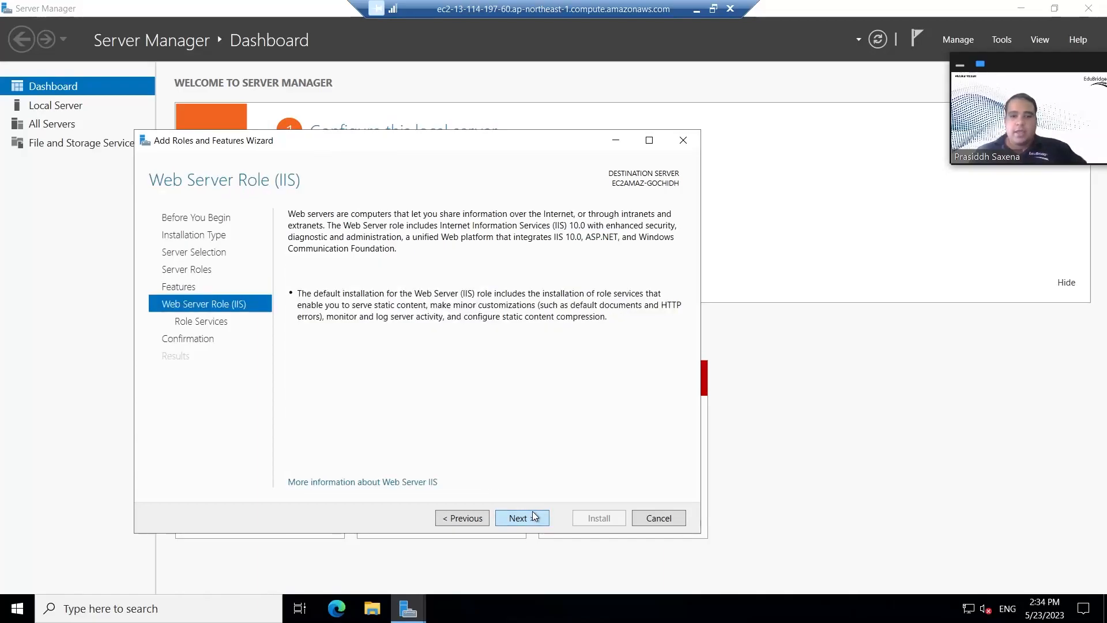
click(534, 516)
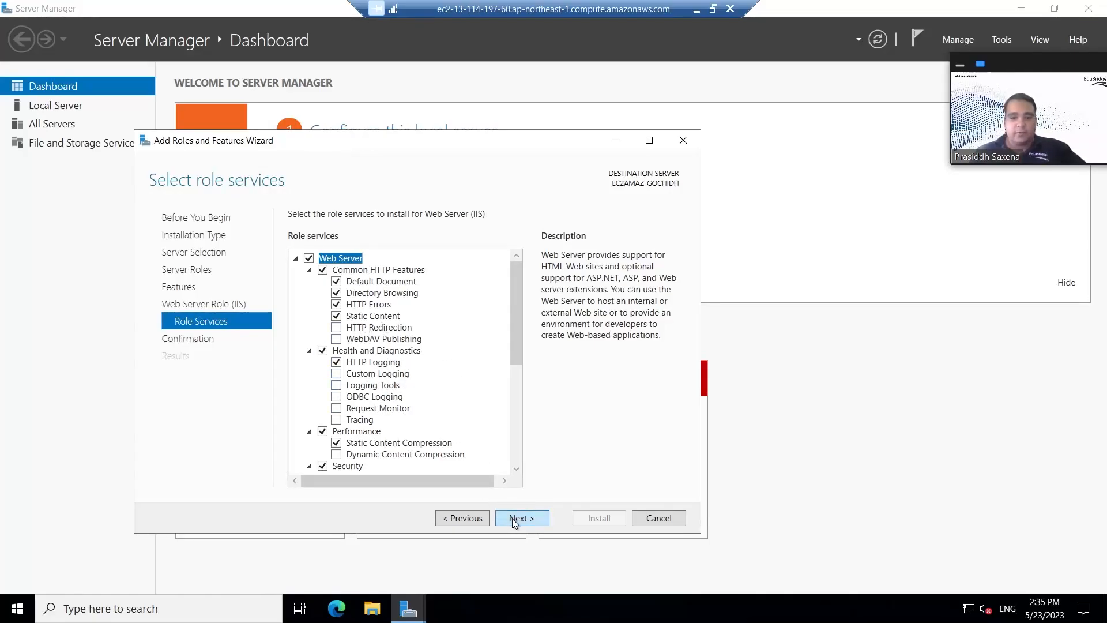
key(Return)
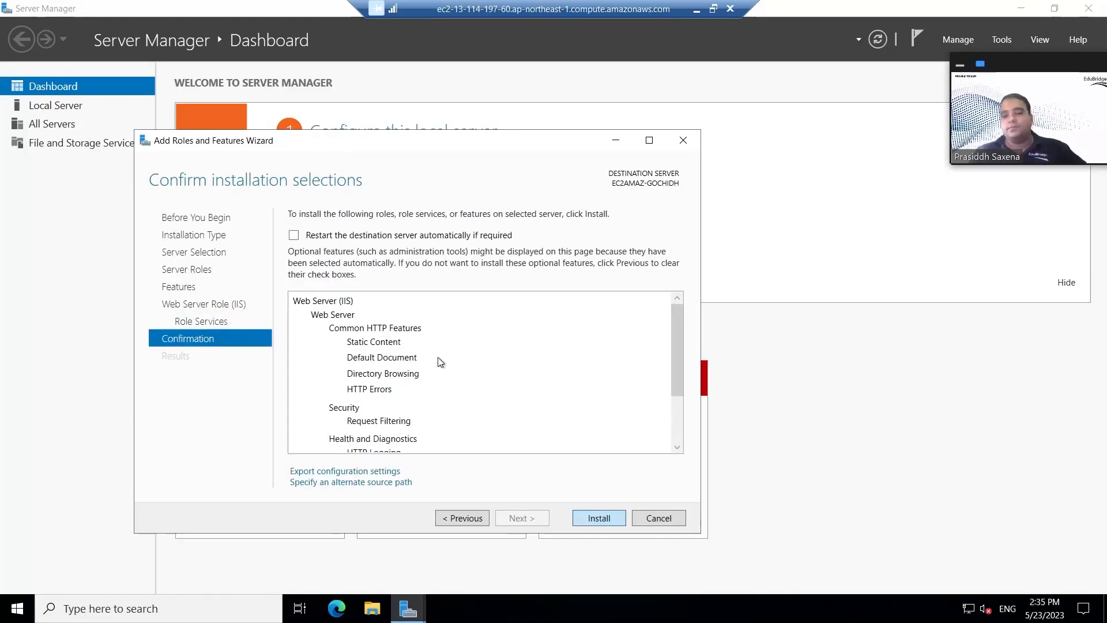
key(Return)
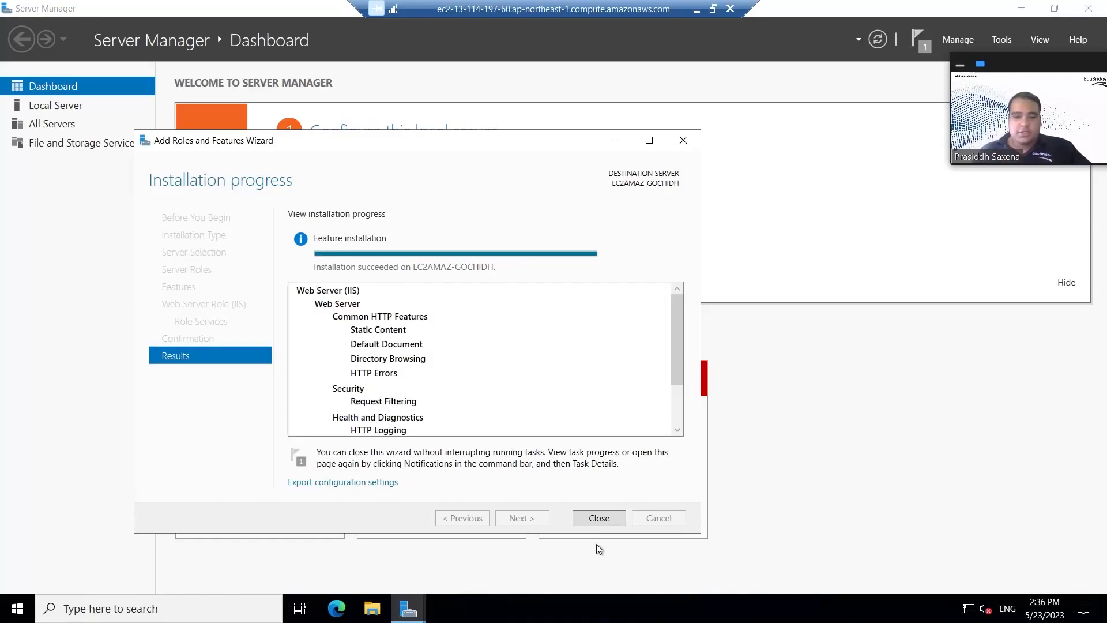
click(602, 516)
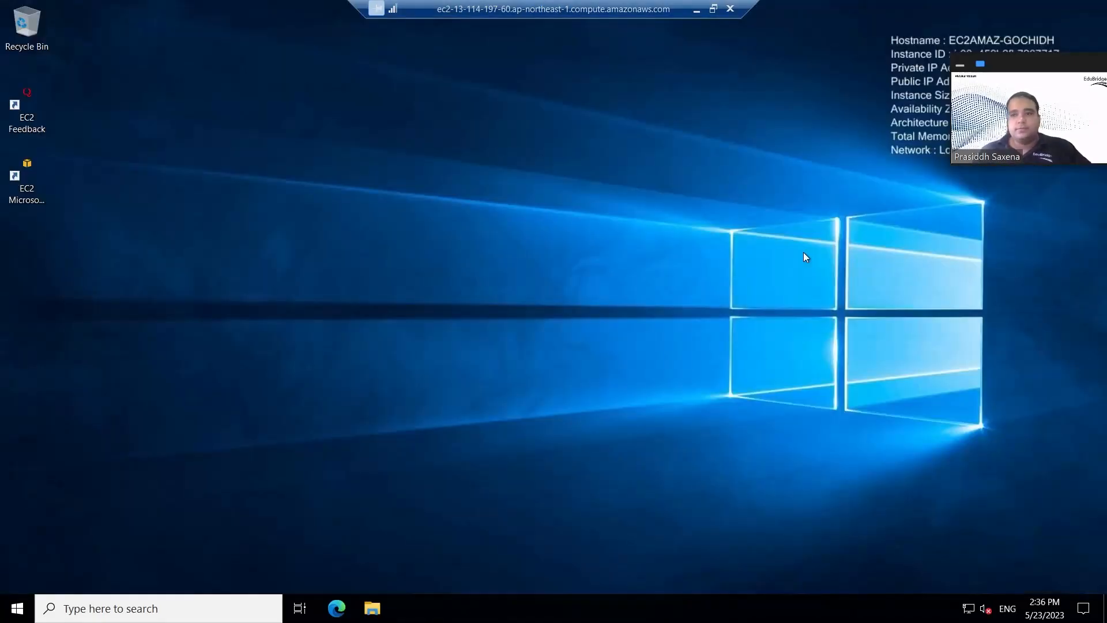
Search Windows for "iis" and open Internet Information Services (IIS) Manager.
click(135, 613)
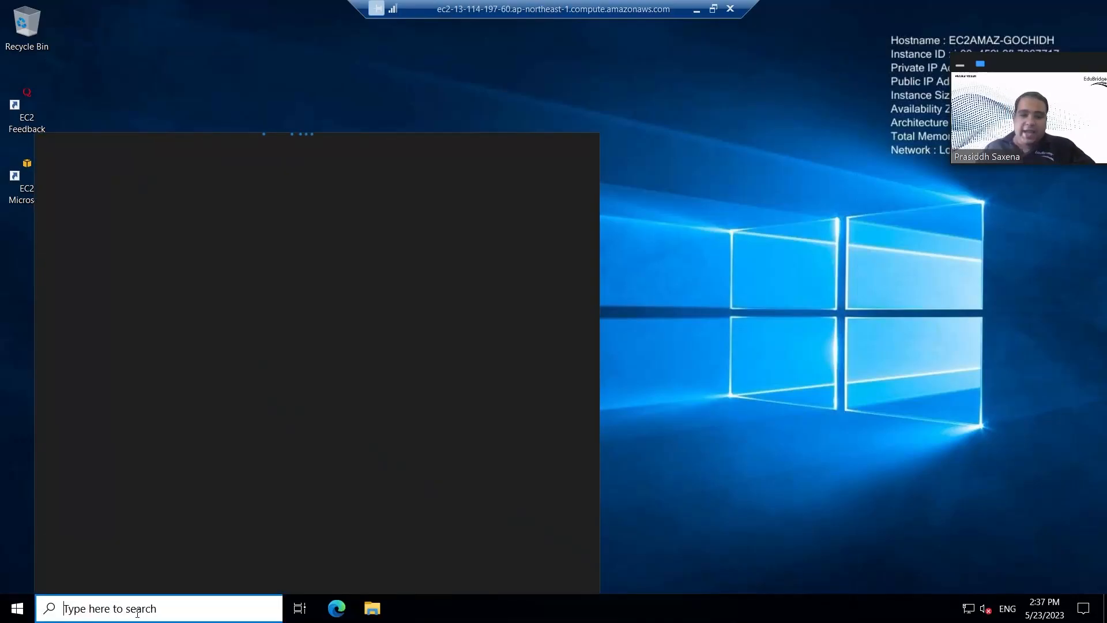
text(iis)
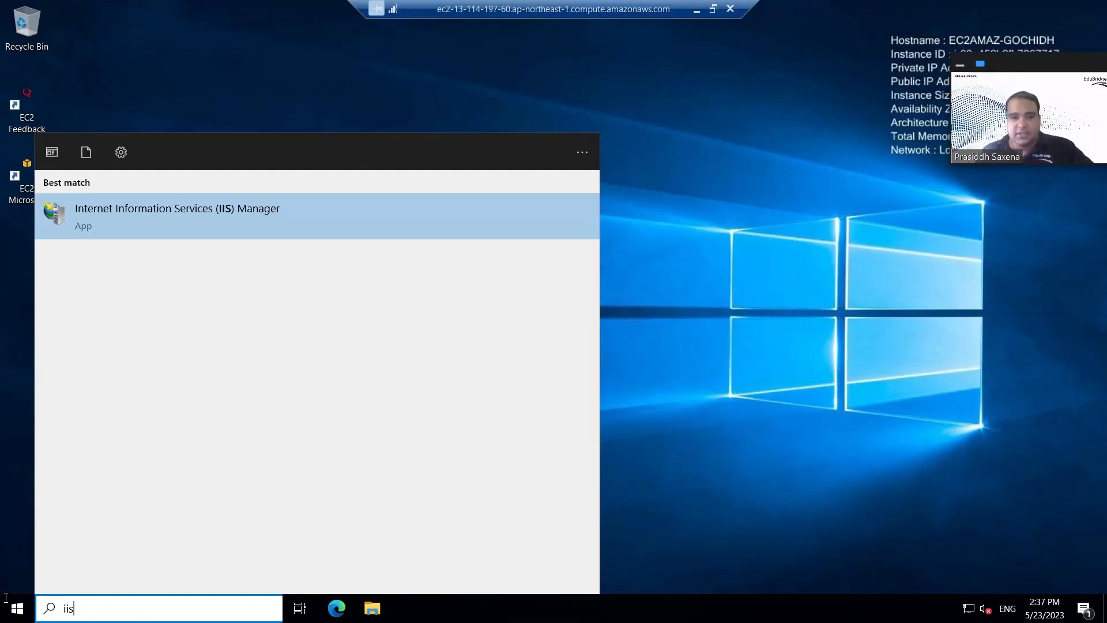
click(218, 223)
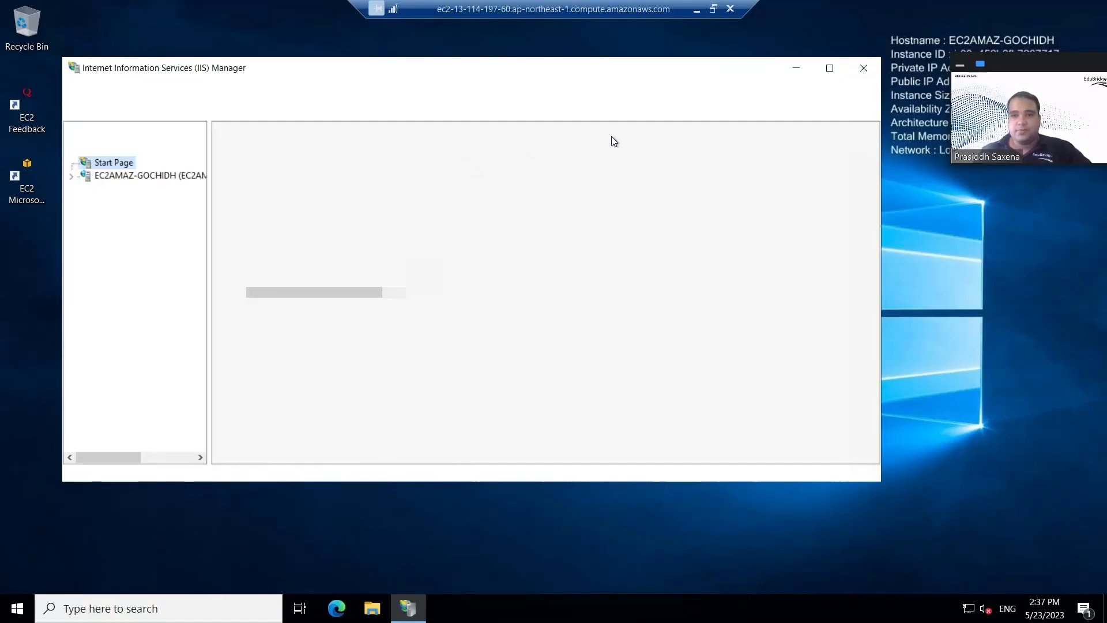
Browse the Default Web Site found under the EC2AMAZ-GOCHIDH server's Sites in the web browser.
click(69, 178)
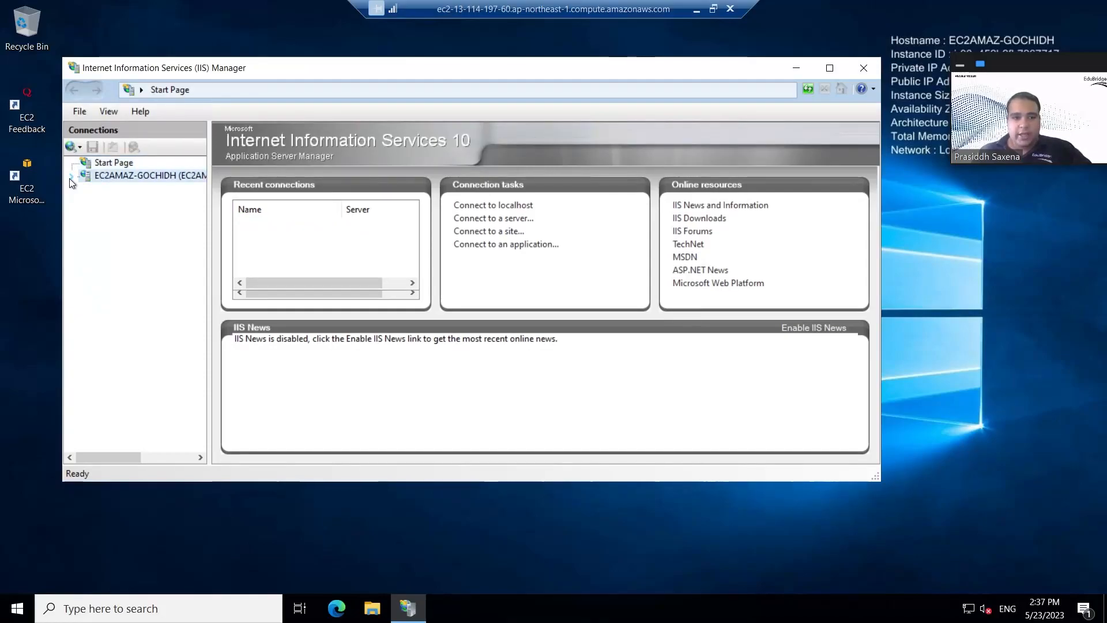
click(70, 177)
click(72, 177)
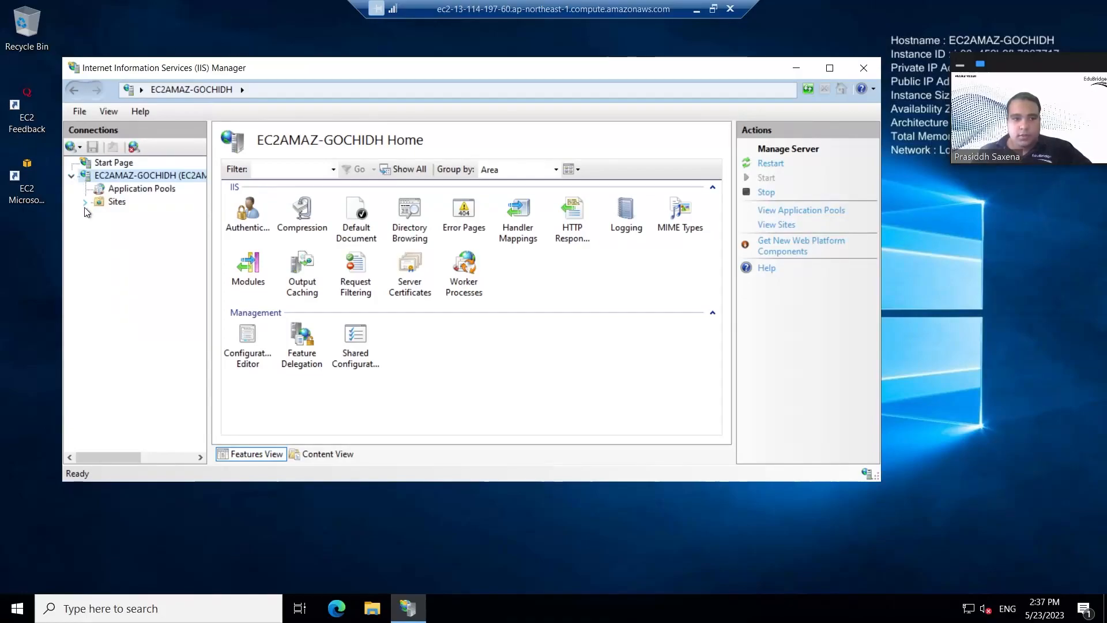
click(85, 202)
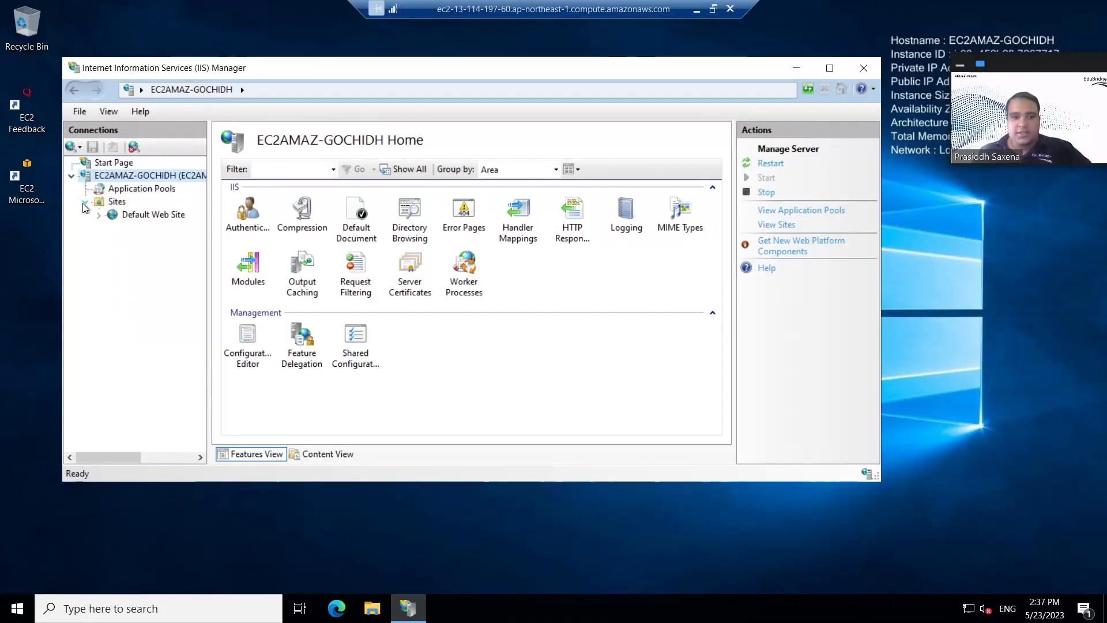
click(148, 215)
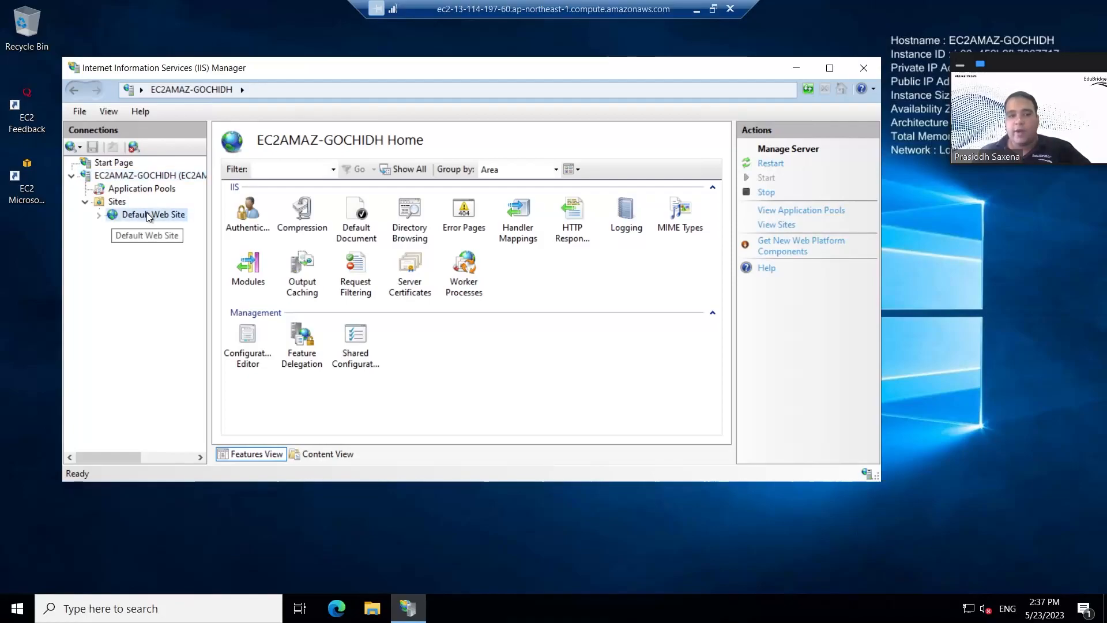
right_click(149, 216)
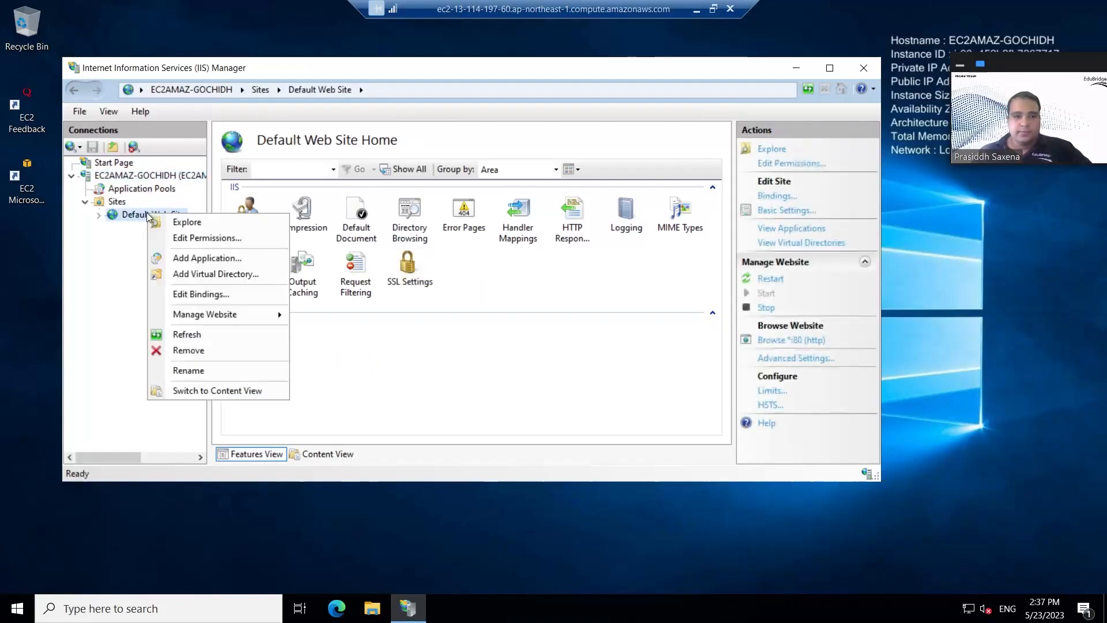
mouse_move(240, 318)
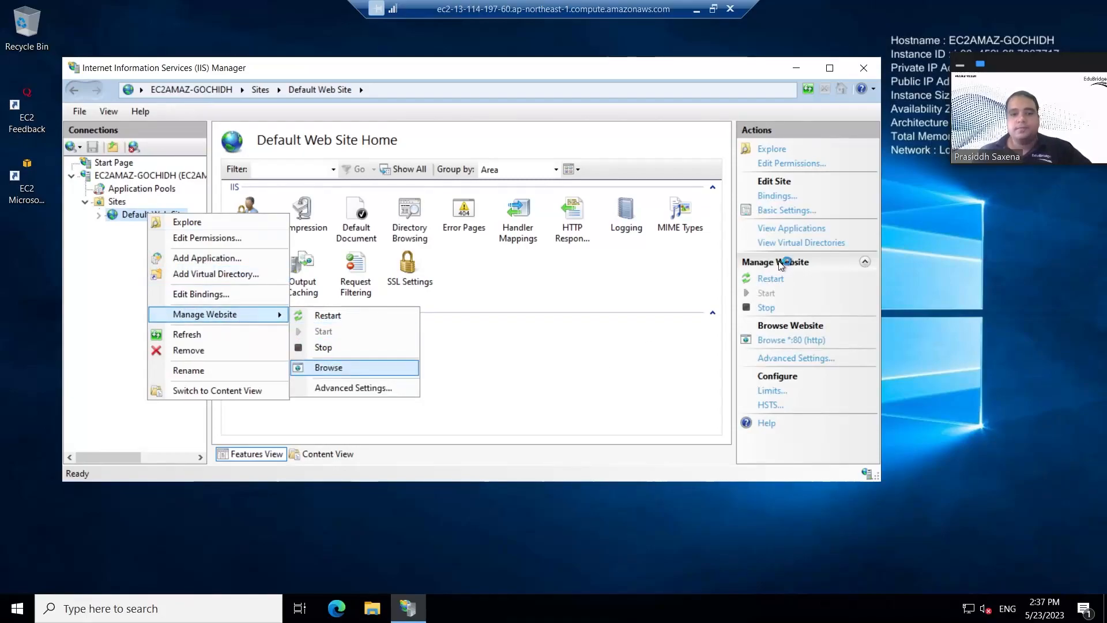
click(333, 370)
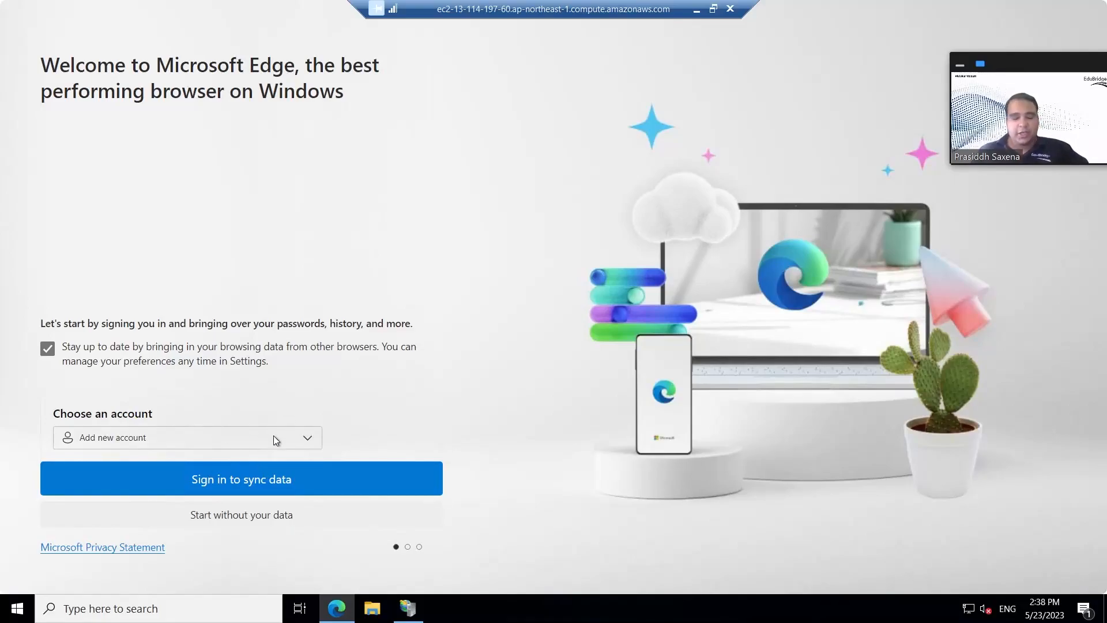
Complete the Microsoft Edge first-run setup without importing data and keep the personalization option enabled to reach the IIS start page.
click(257, 519)
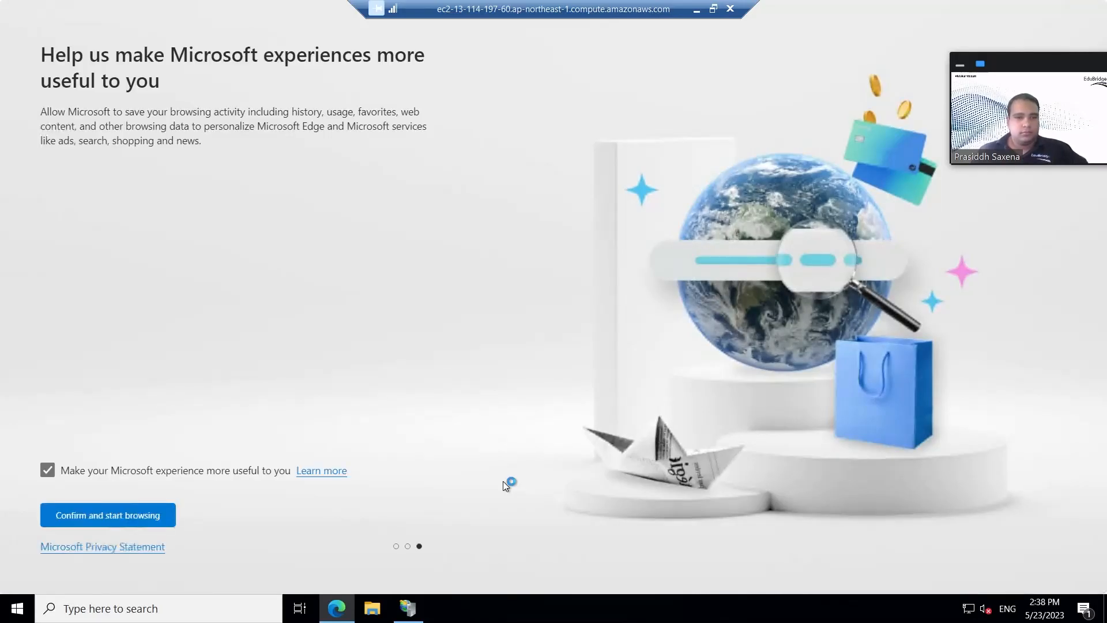
click(112, 521)
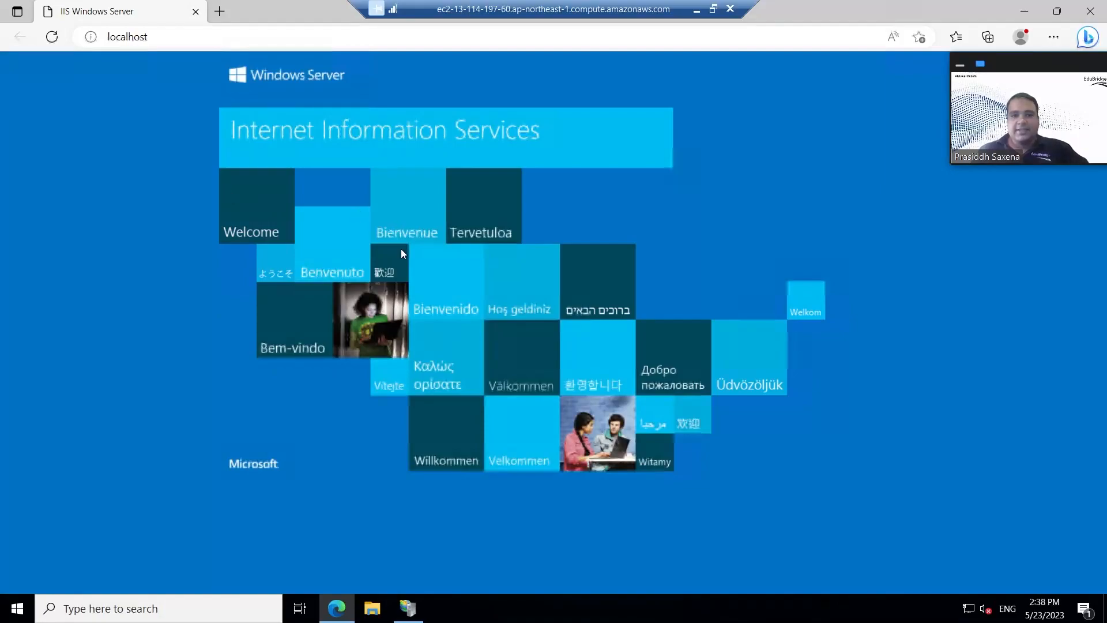
click(357, 313)
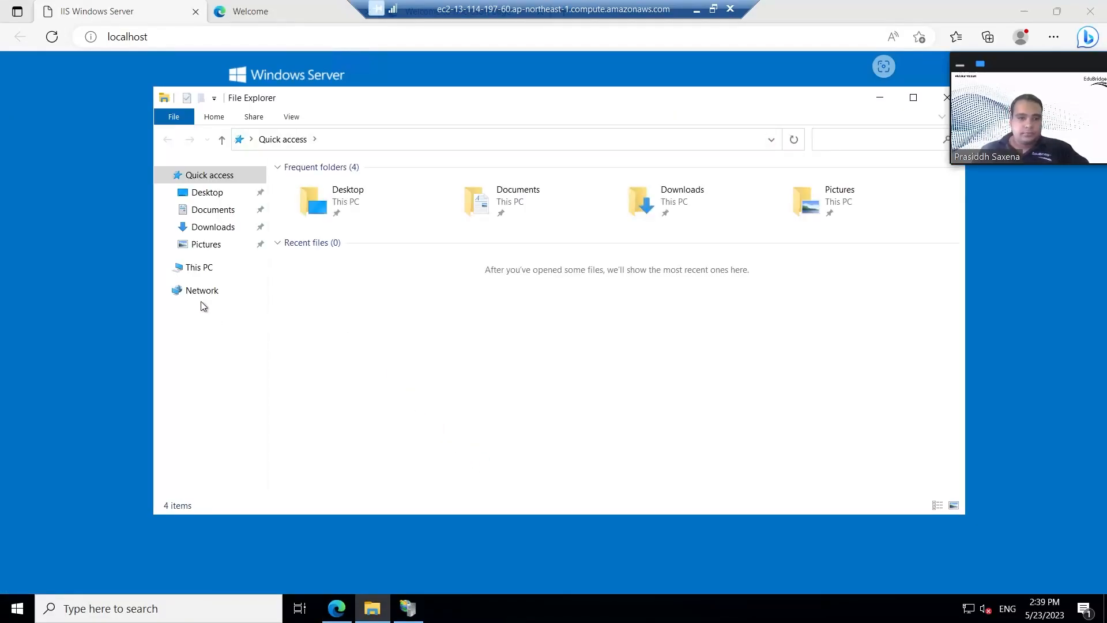
Open the website's root folder C:\inetpub\wwwroot in File Explorer.
click(198, 268)
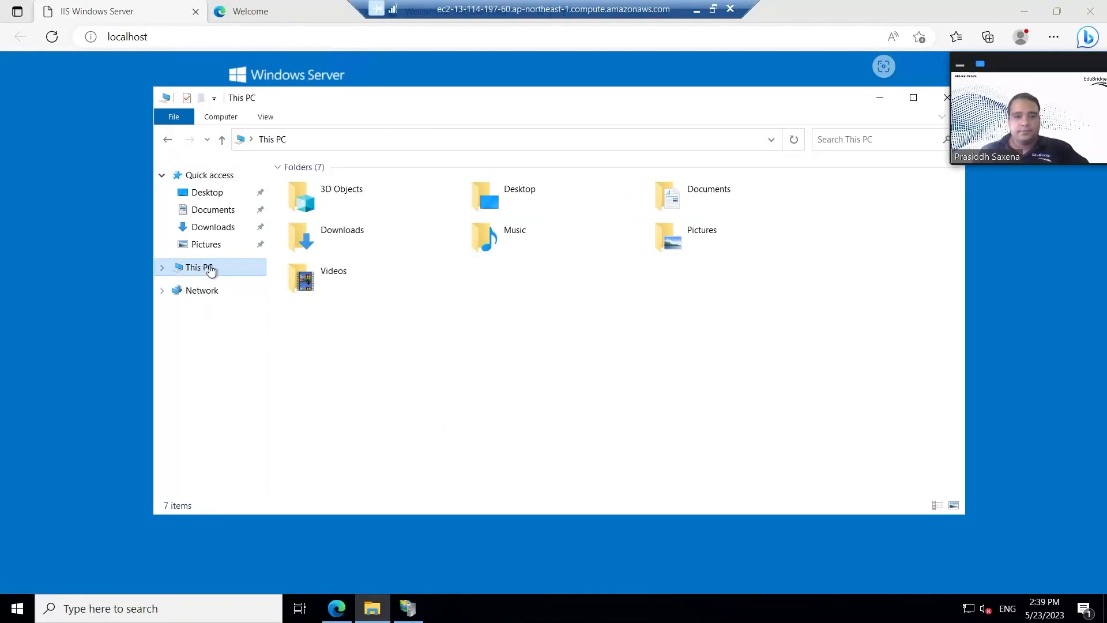
click(334, 337)
double_click(334, 337)
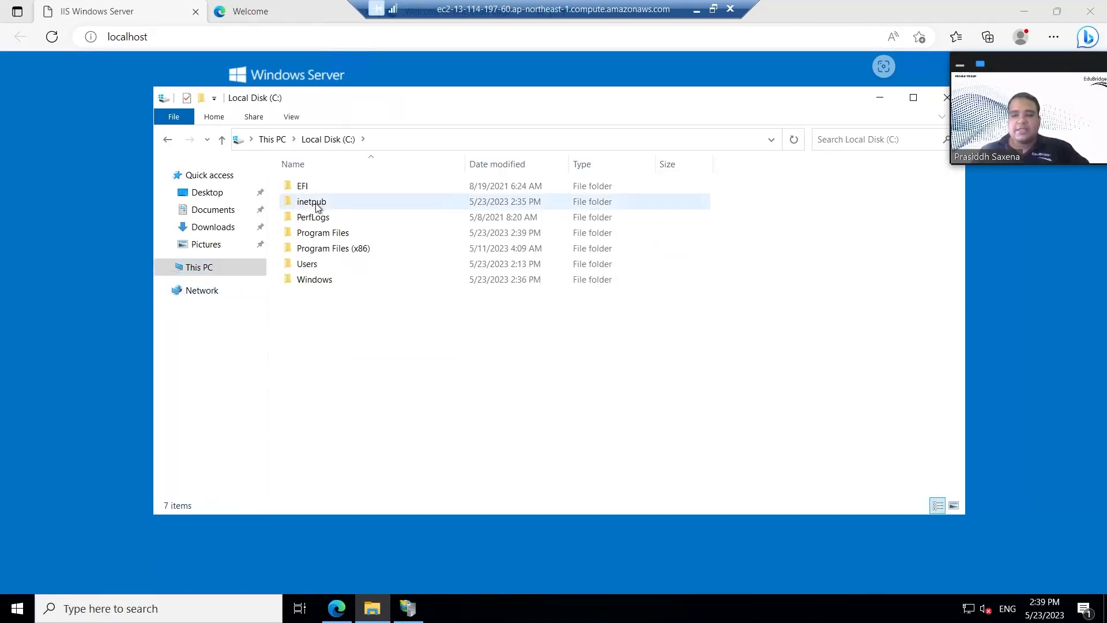
double_click(317, 205)
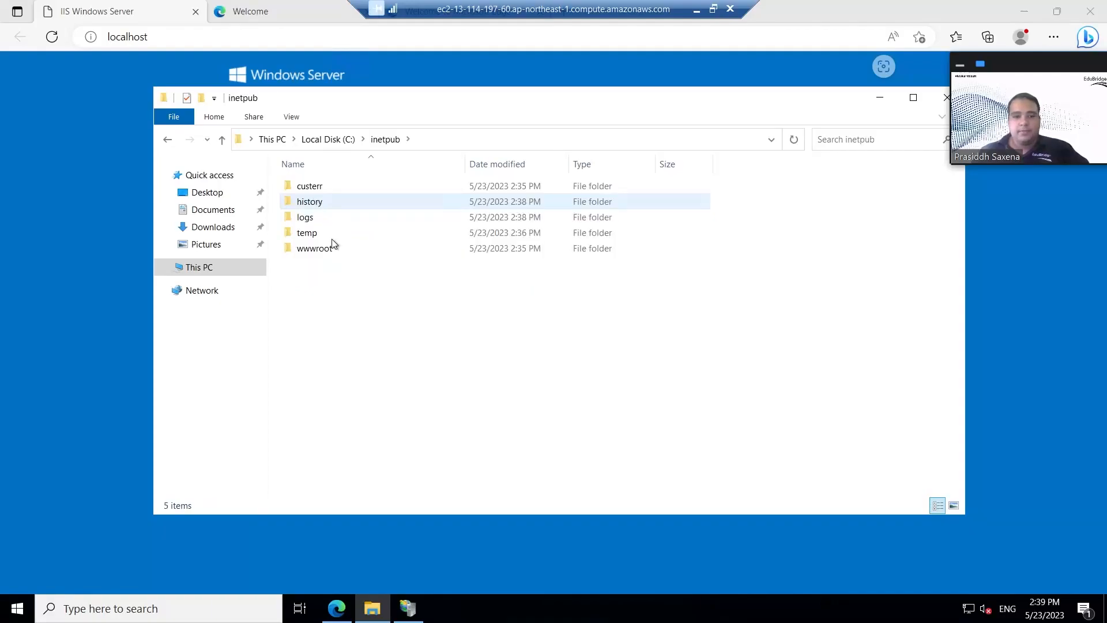
click(336, 252)
double_click(337, 251)
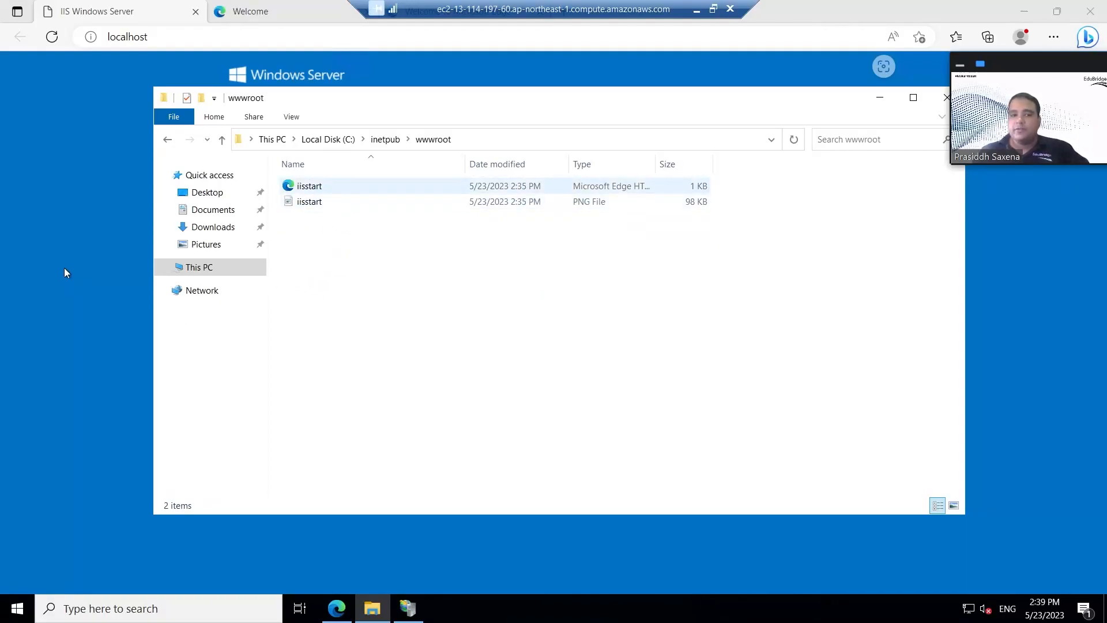
Permanently delete both default iisstart files, the HTML page and the PNG image, from the wwwroot folder.
click(146, 306)
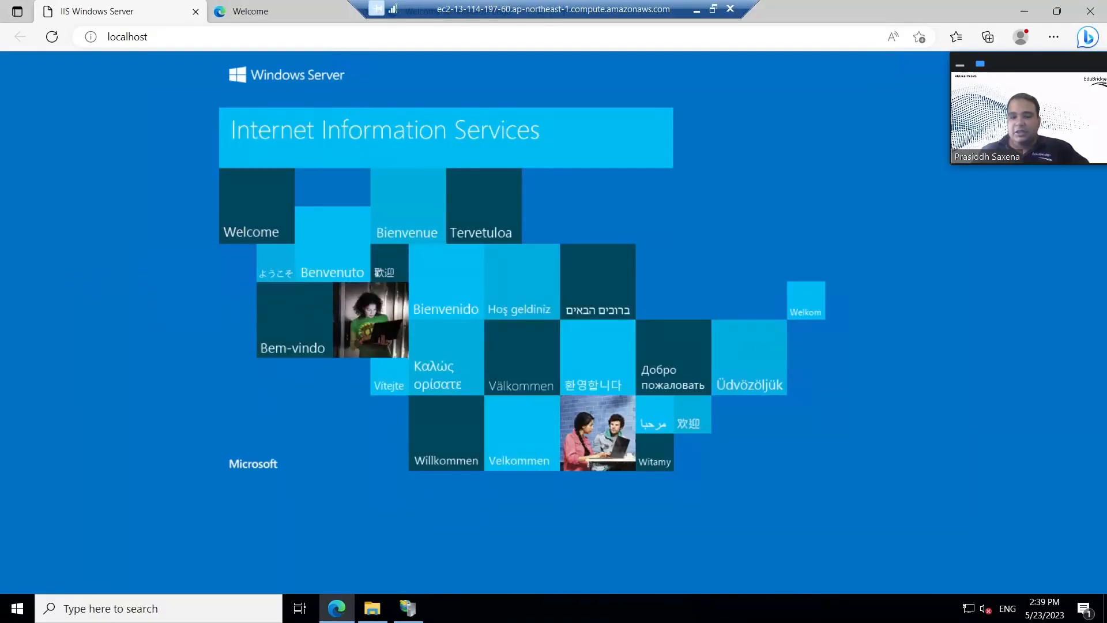
click(372, 608)
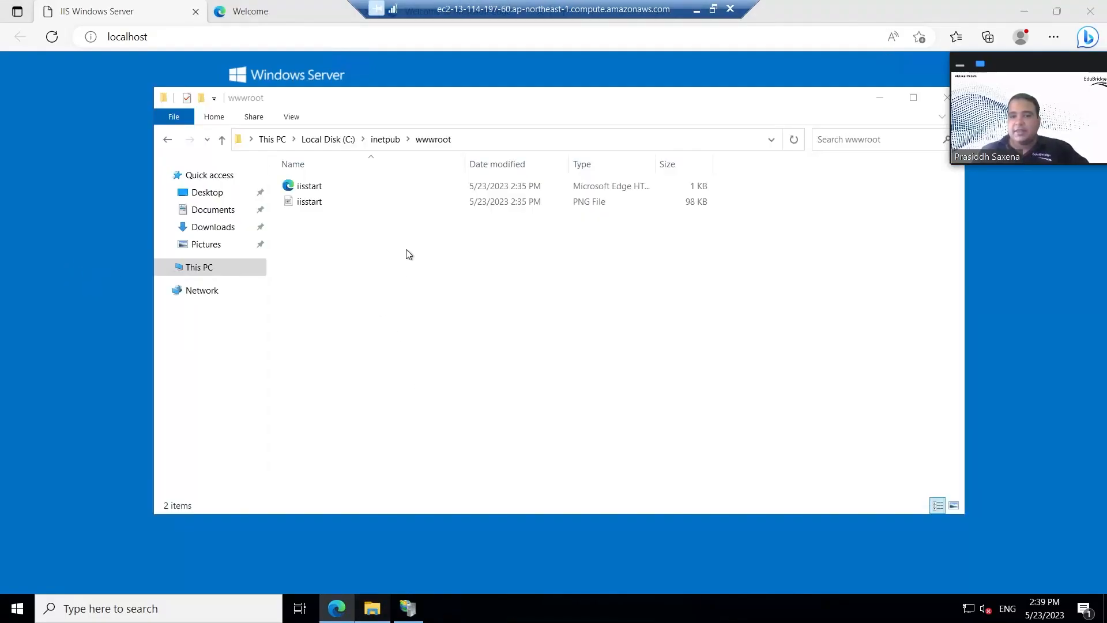
drag(374, 266, 345, 172)
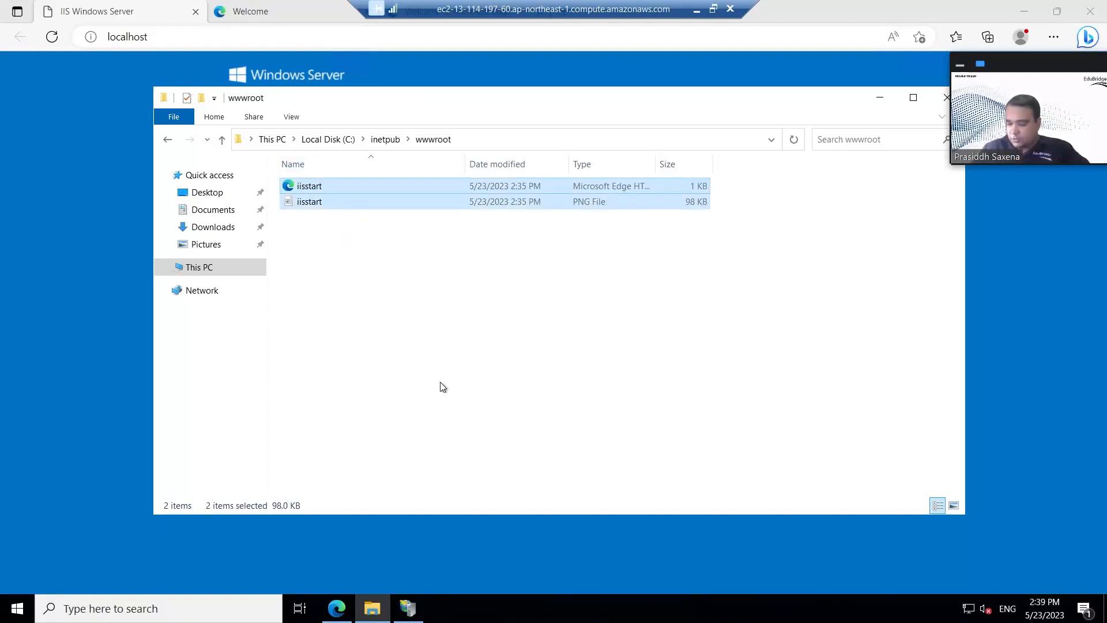
key(shift+Delete)
key(Return)
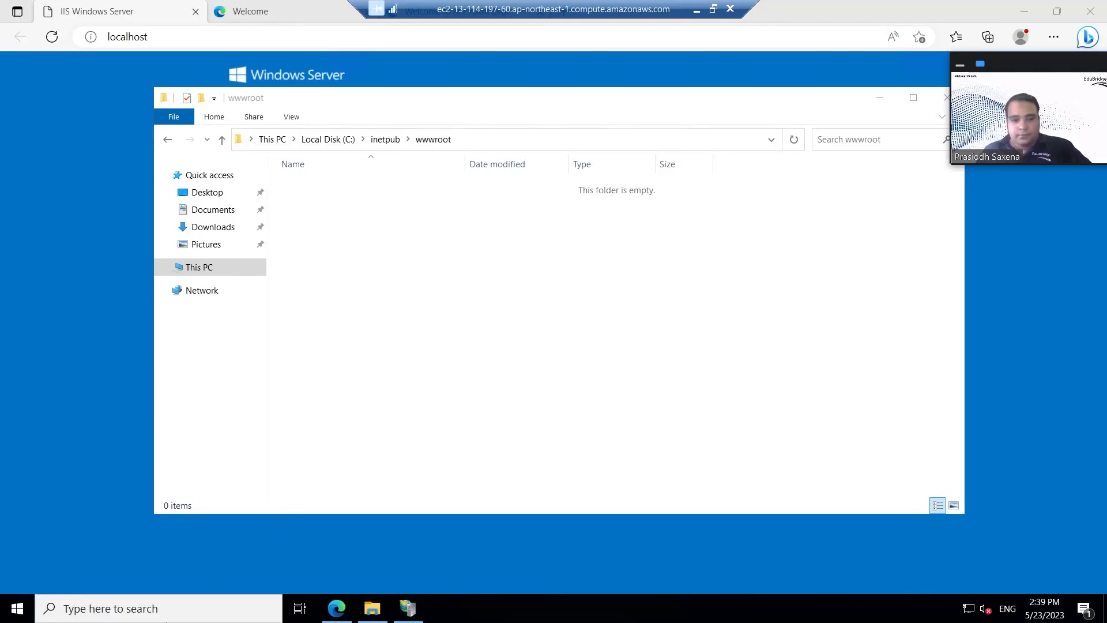
Search Windows for "note", open Notepad and move its window clear of the remote connection bar.
click(162, 607)
click(163, 608)
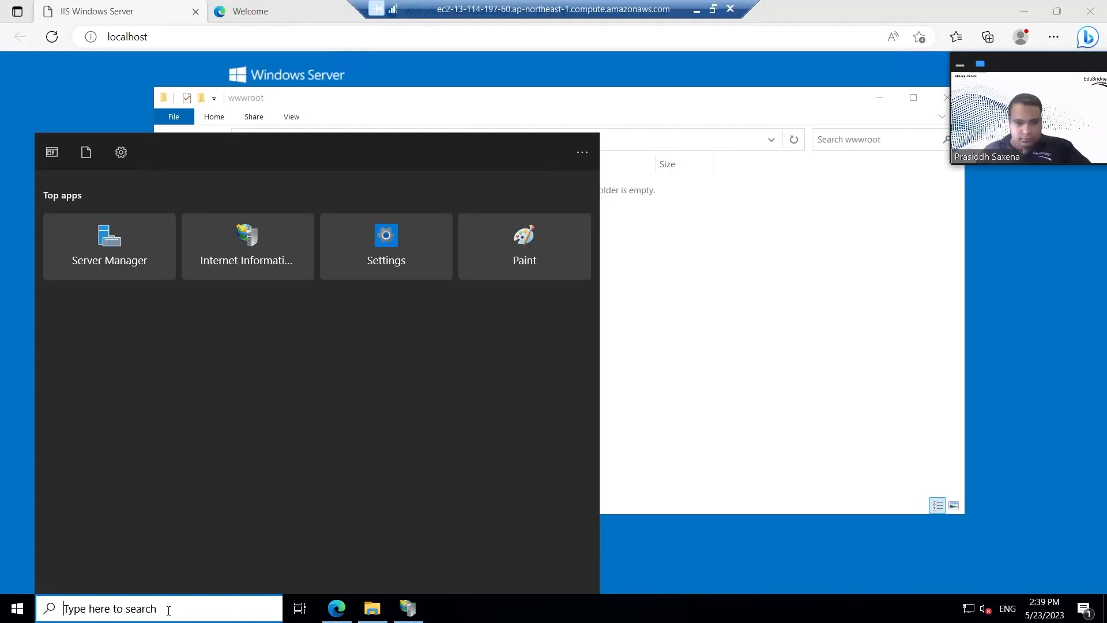
text(note)
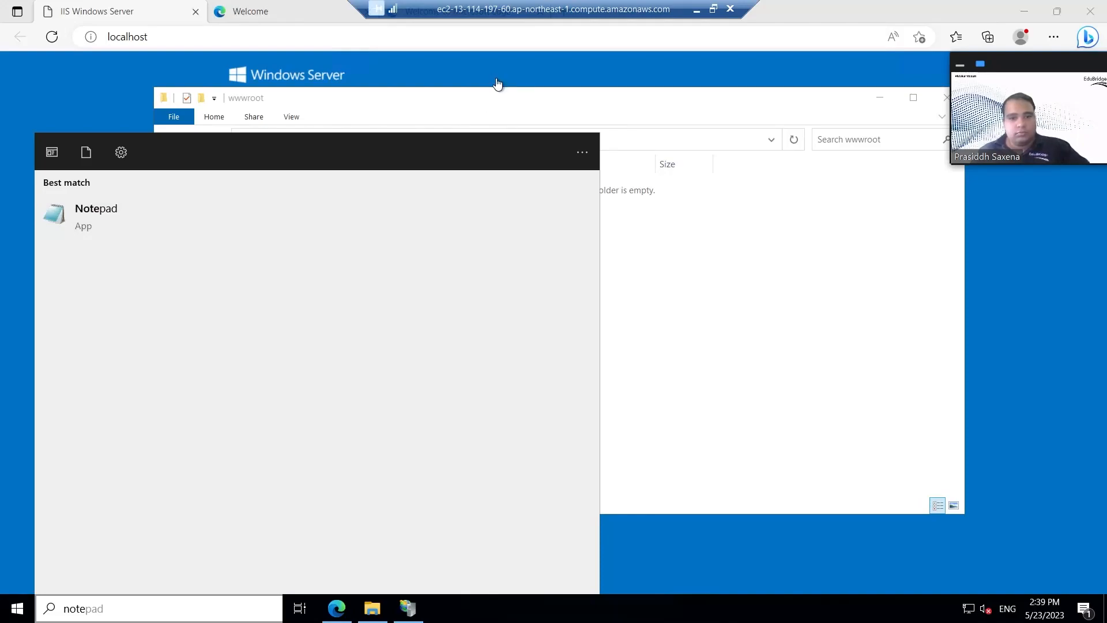
key(Return)
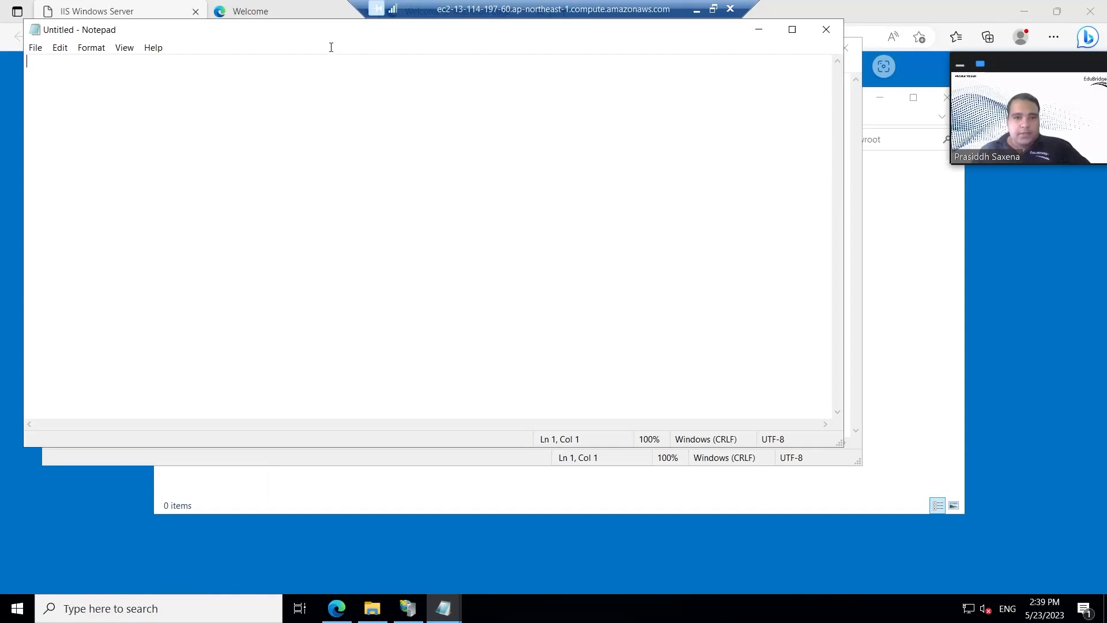
drag(306, 36, 312, 56)
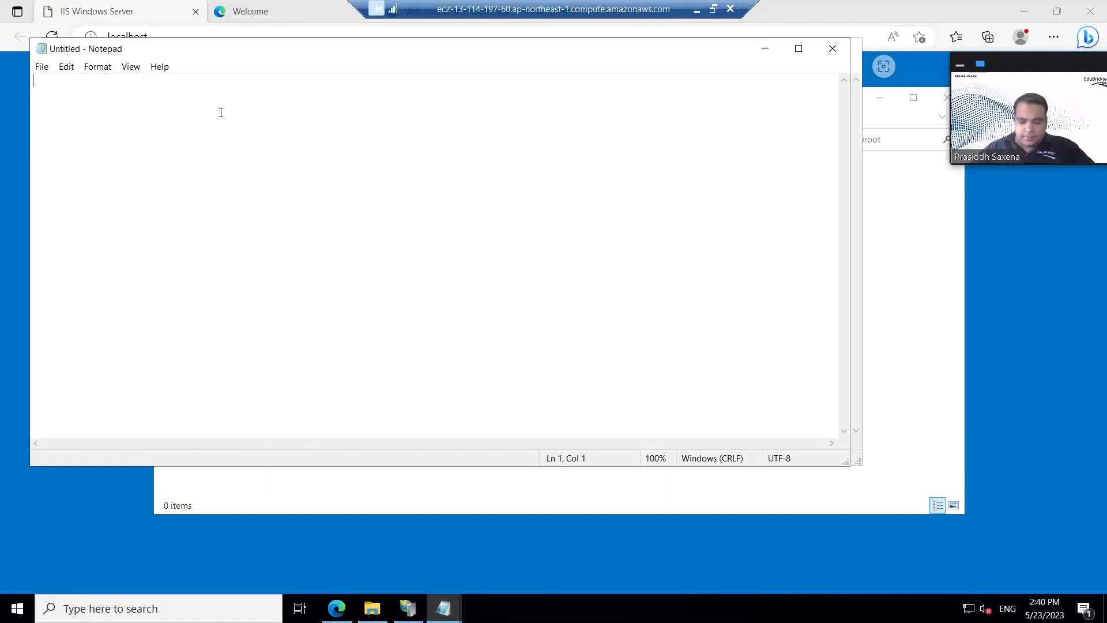
Write the text "Hey Hope you are liking this demo !!" in the blank document.
text(Hey)
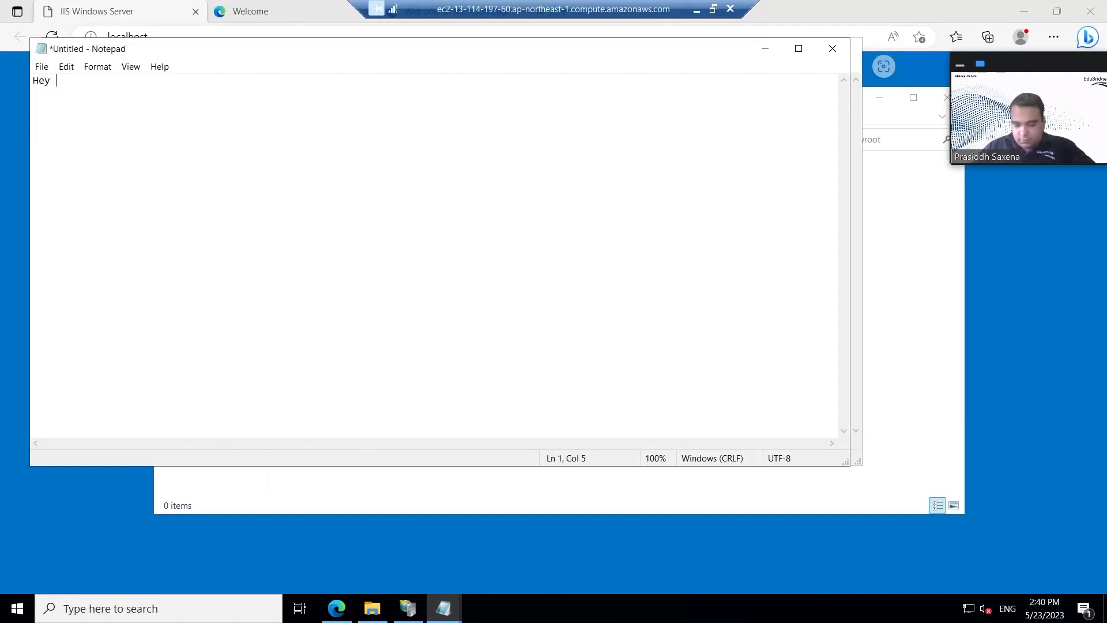
text( Hope you are liking this)
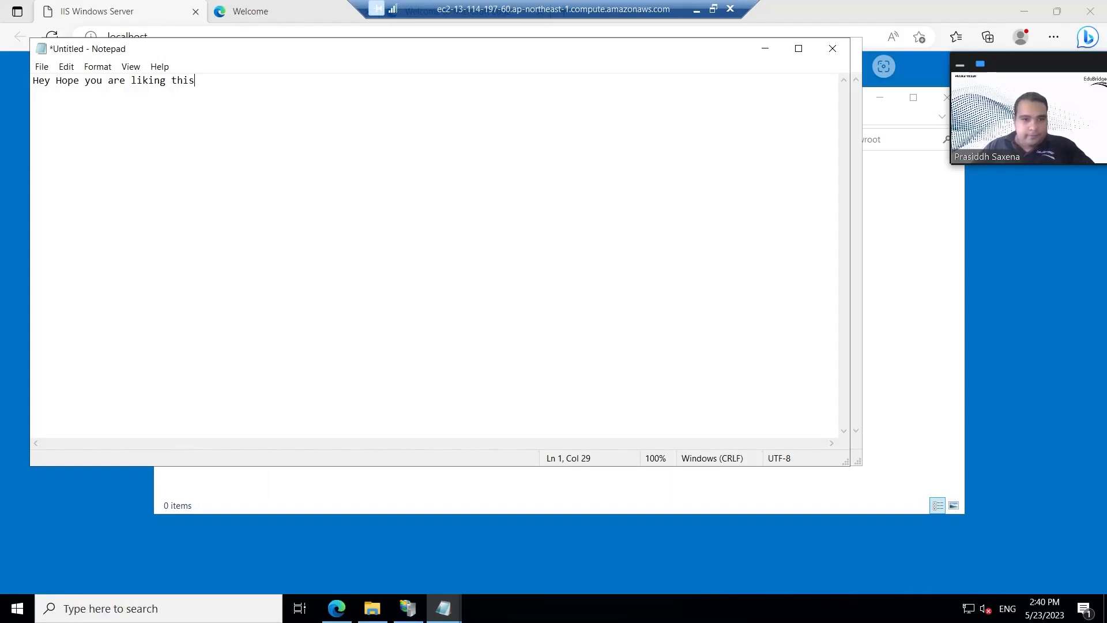
text( dempo)
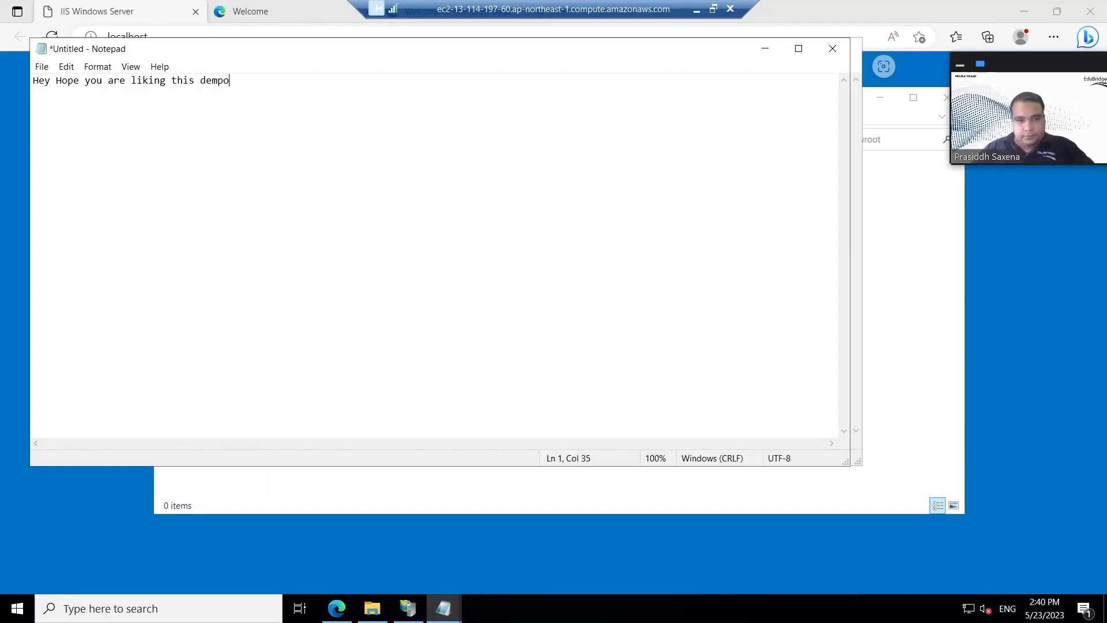
key(BackSpace)
key(BackSpace)
text(o !!)
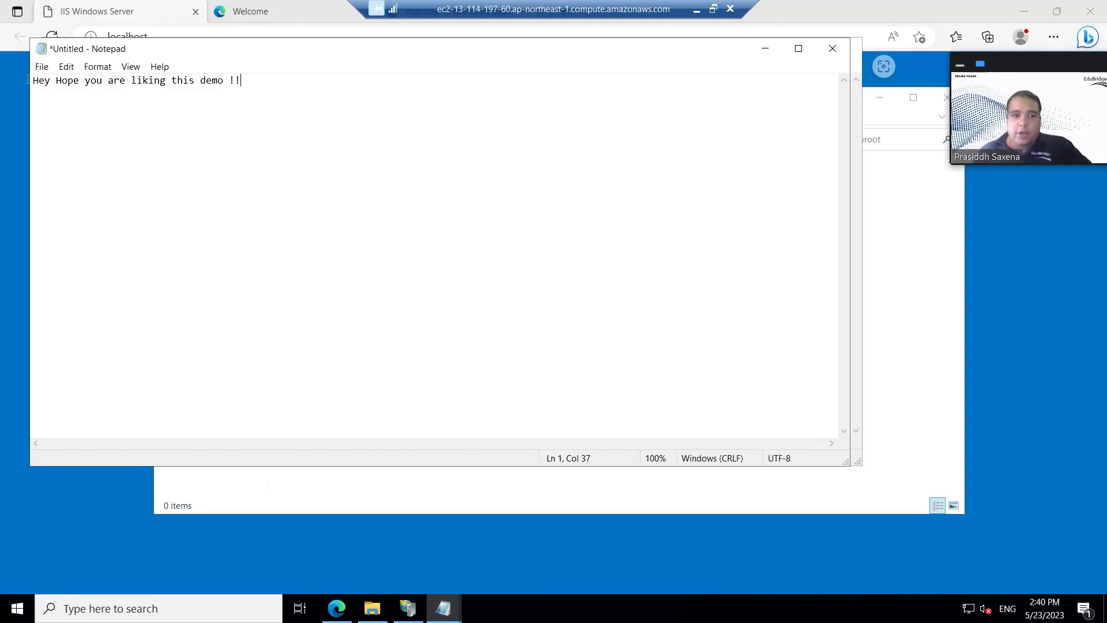
Start saving the document under a new name and choose C:\inetpub\wwwroot as its location.
click(41, 67)
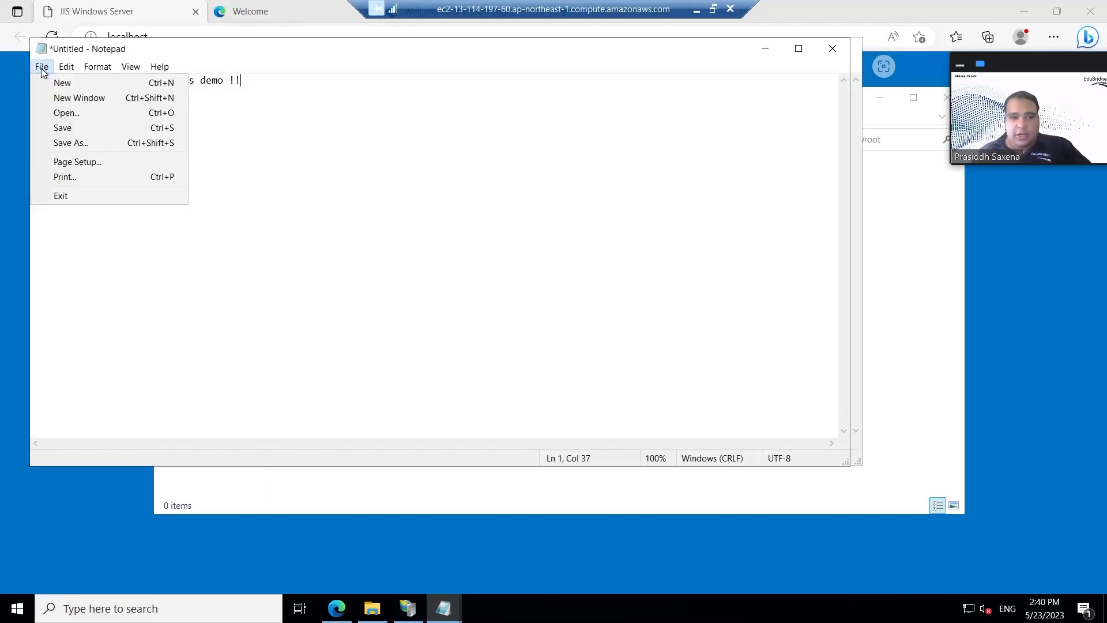
click(80, 144)
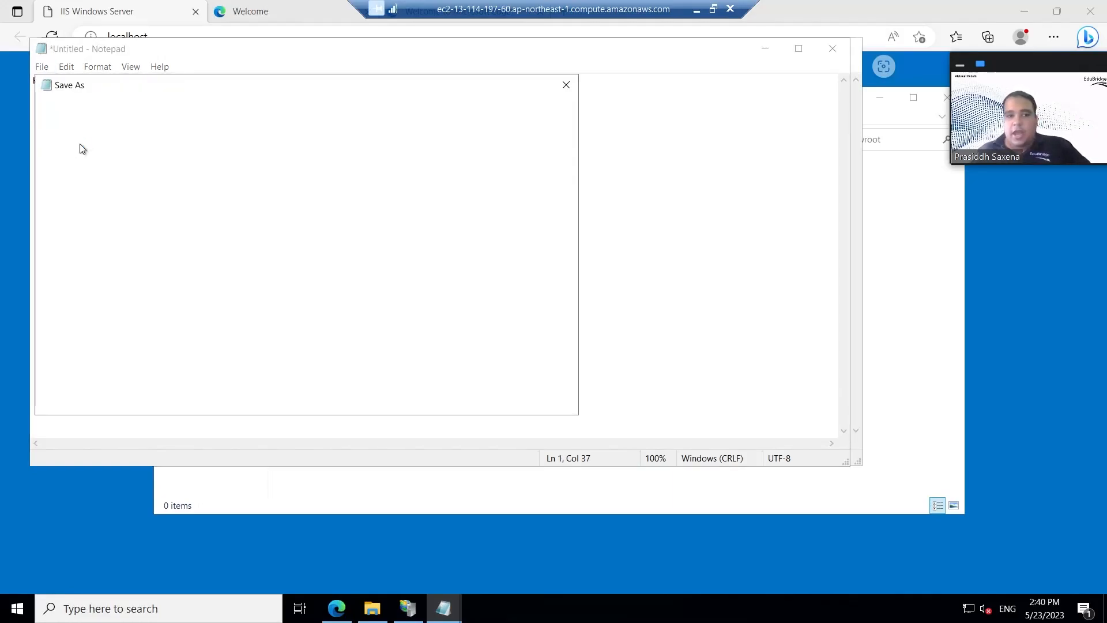
click(80, 262)
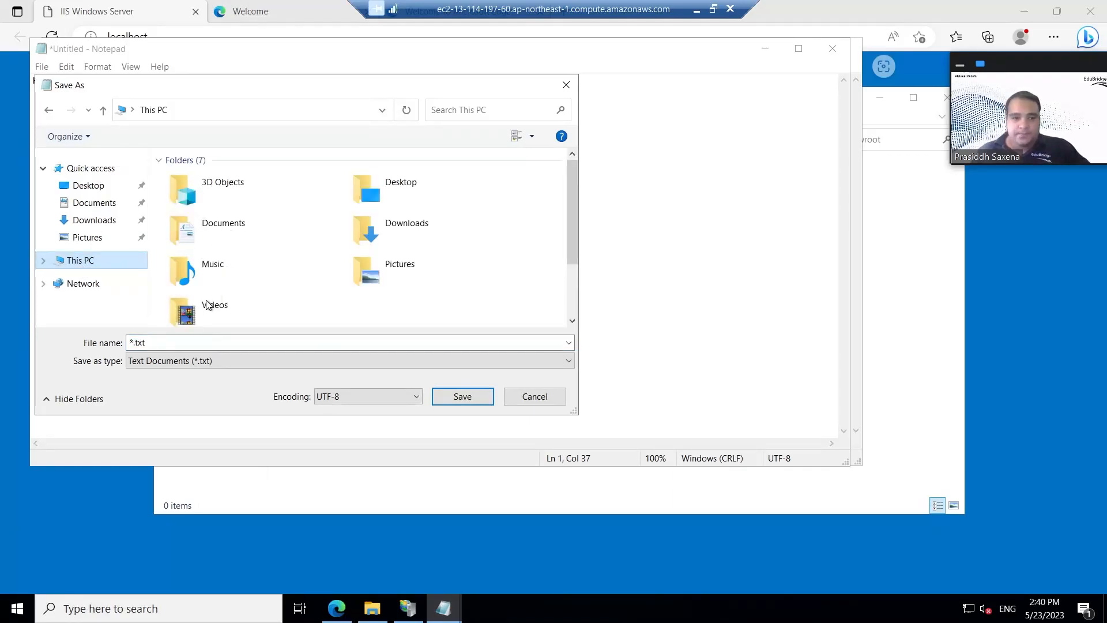
scroll(209, 304, down, 2)
double_click(222, 294)
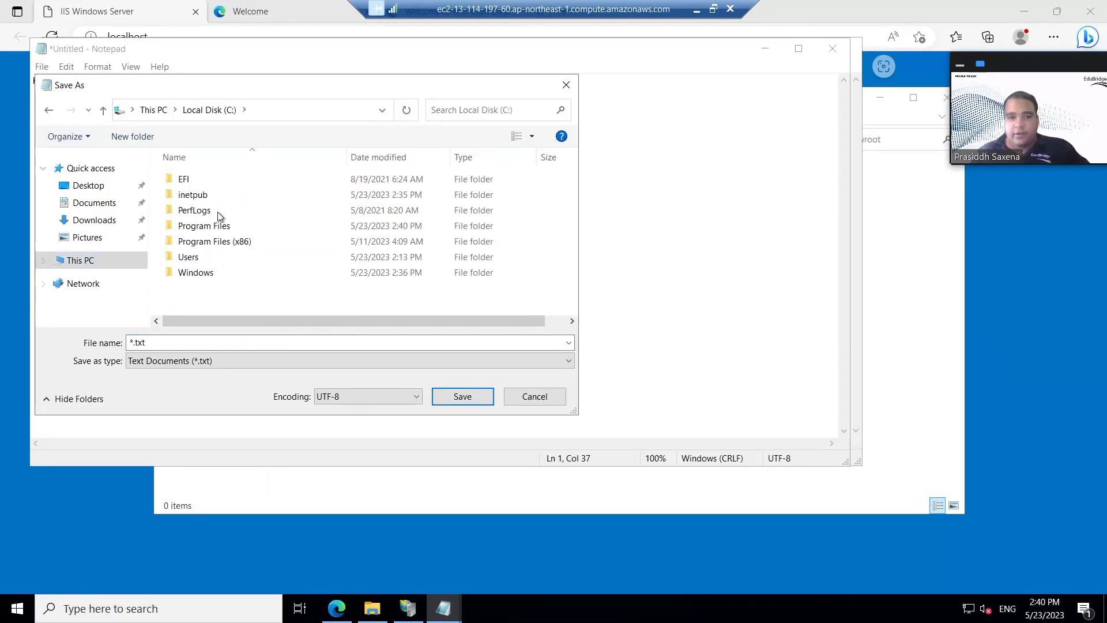
double_click(212, 194)
double_click(215, 240)
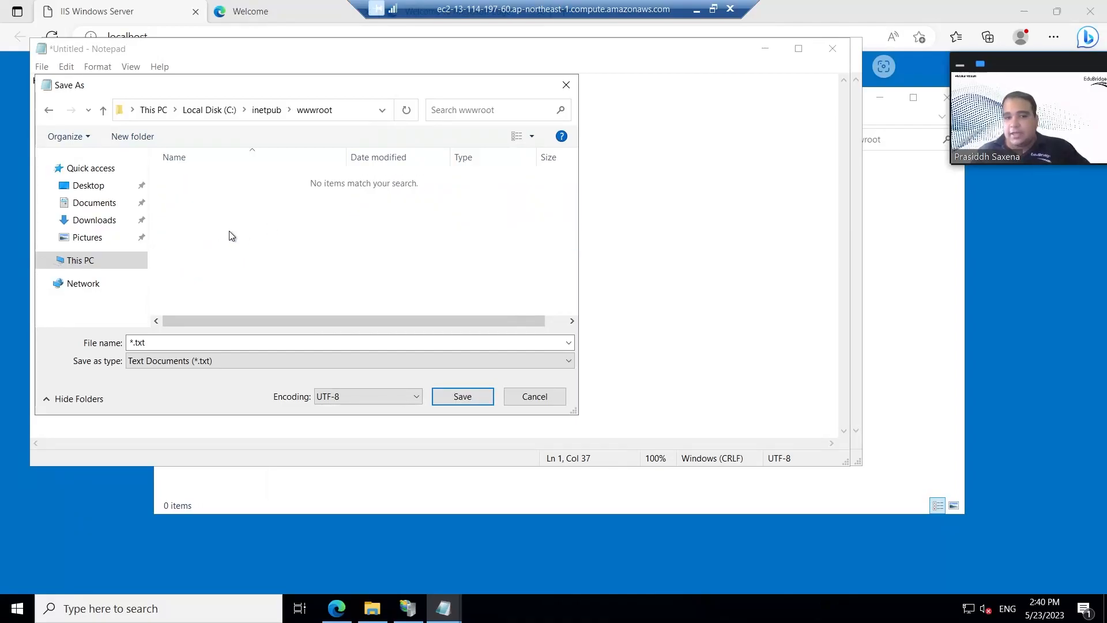
Save the document as index.html with the file type All Files, and close both Notepad windows.
click(188, 341)
text(inde)
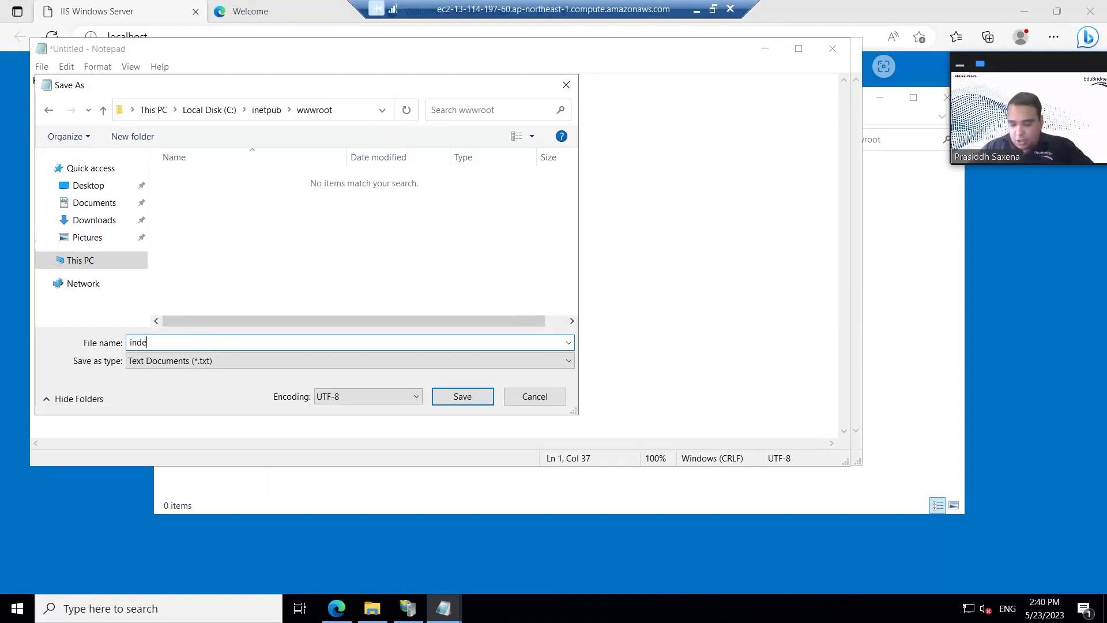
text(x.htm)
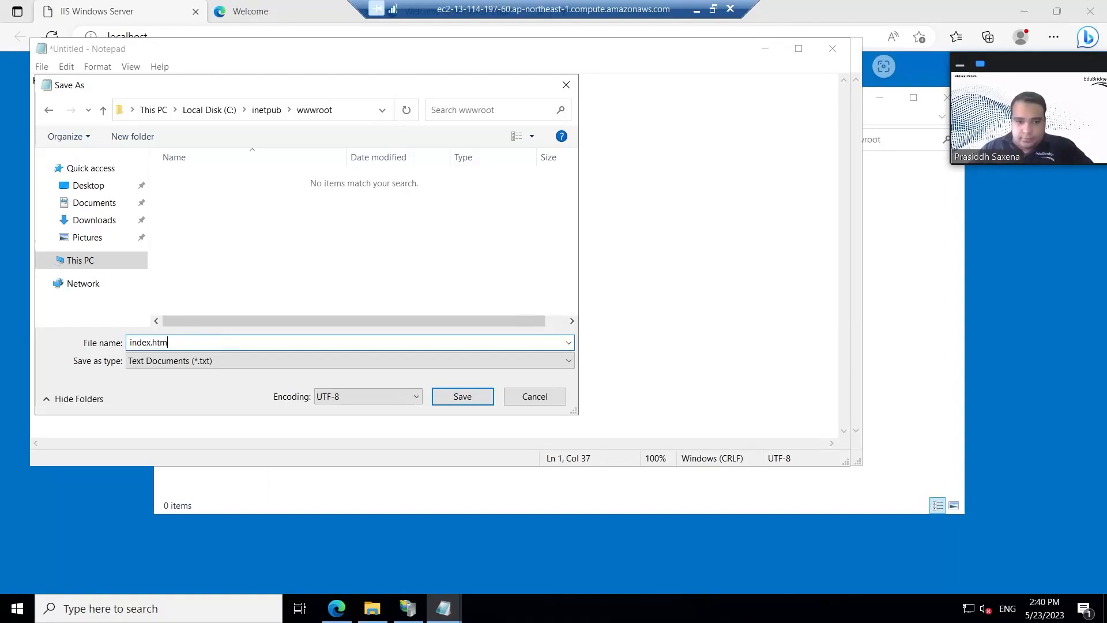
text(l)
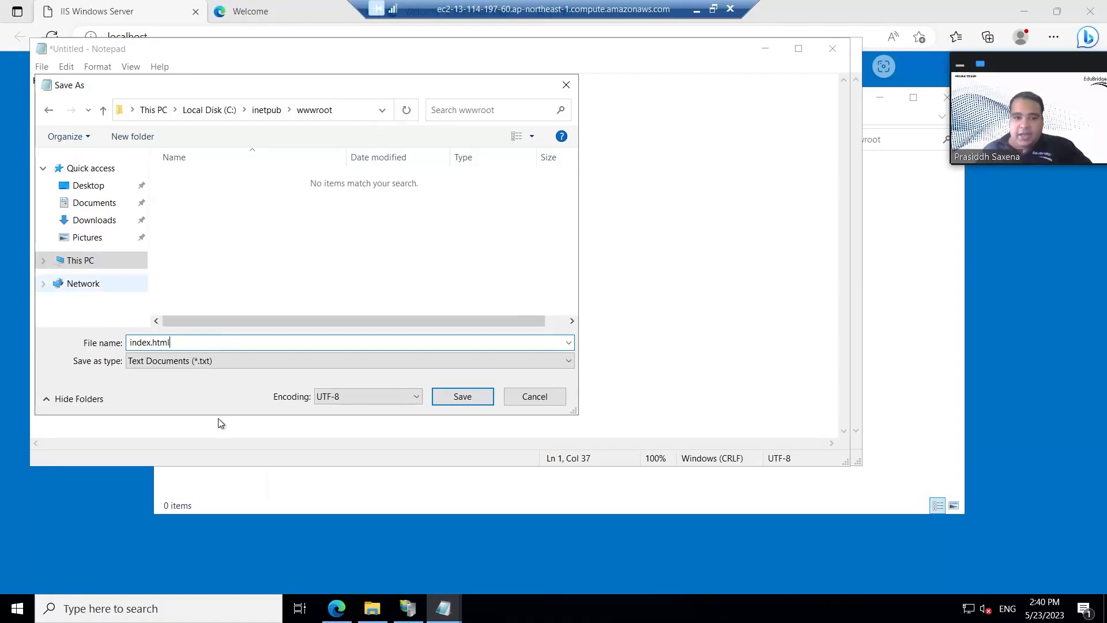
click(169, 365)
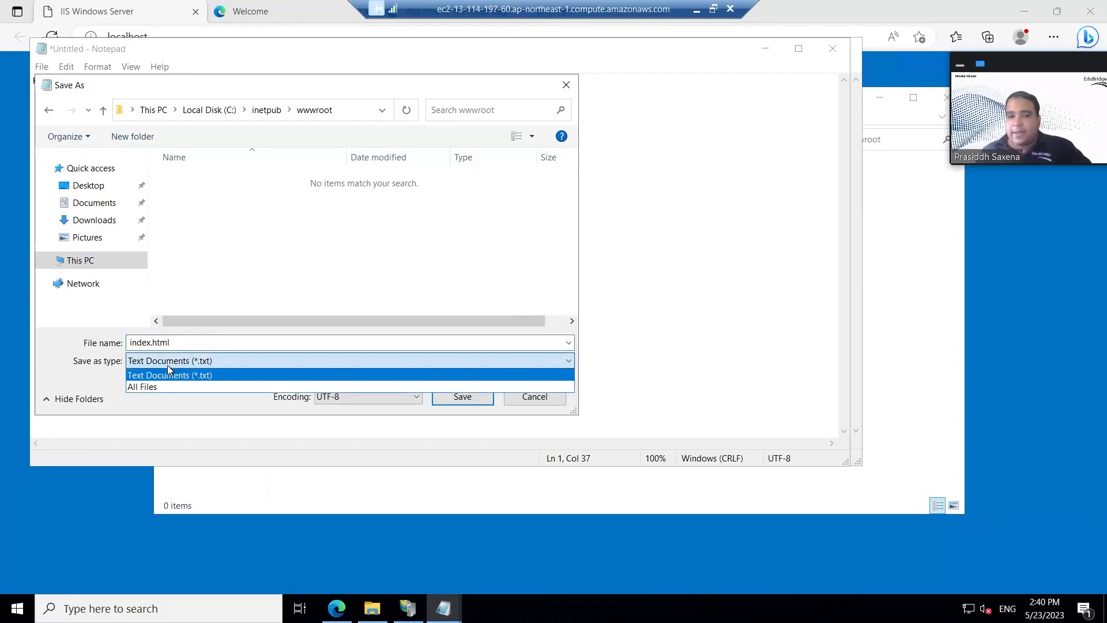
click(175, 386)
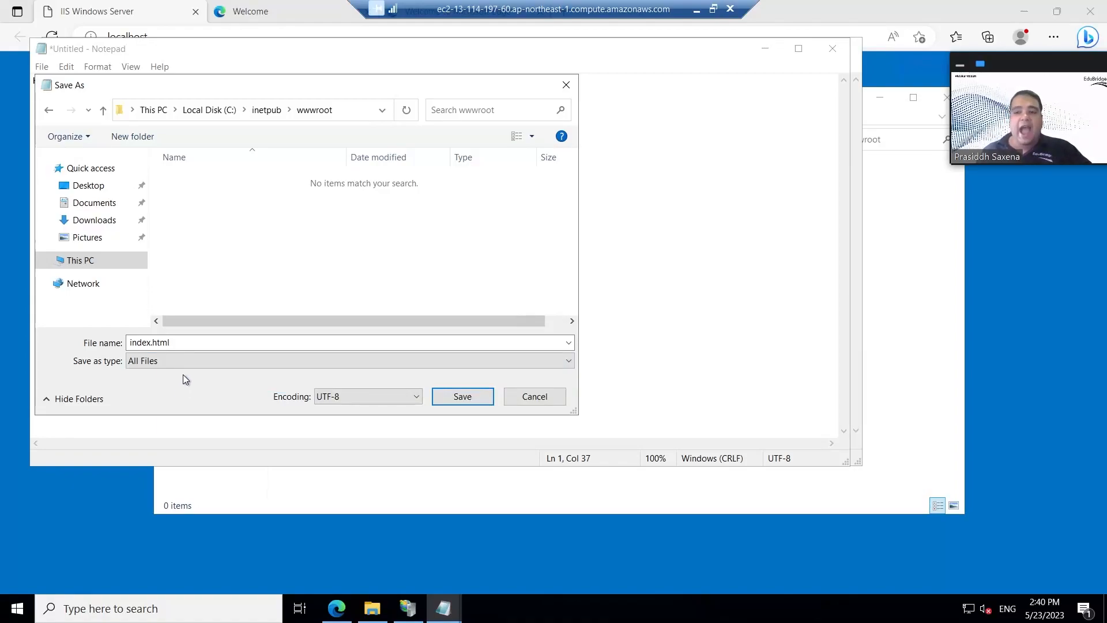
click(462, 396)
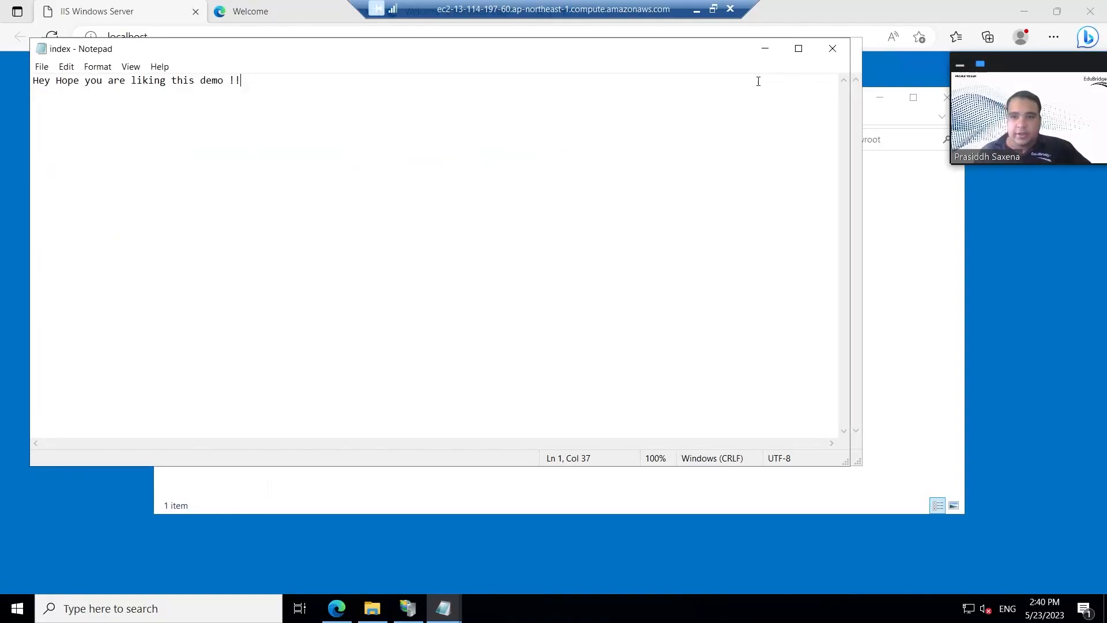
click(832, 49)
click(844, 46)
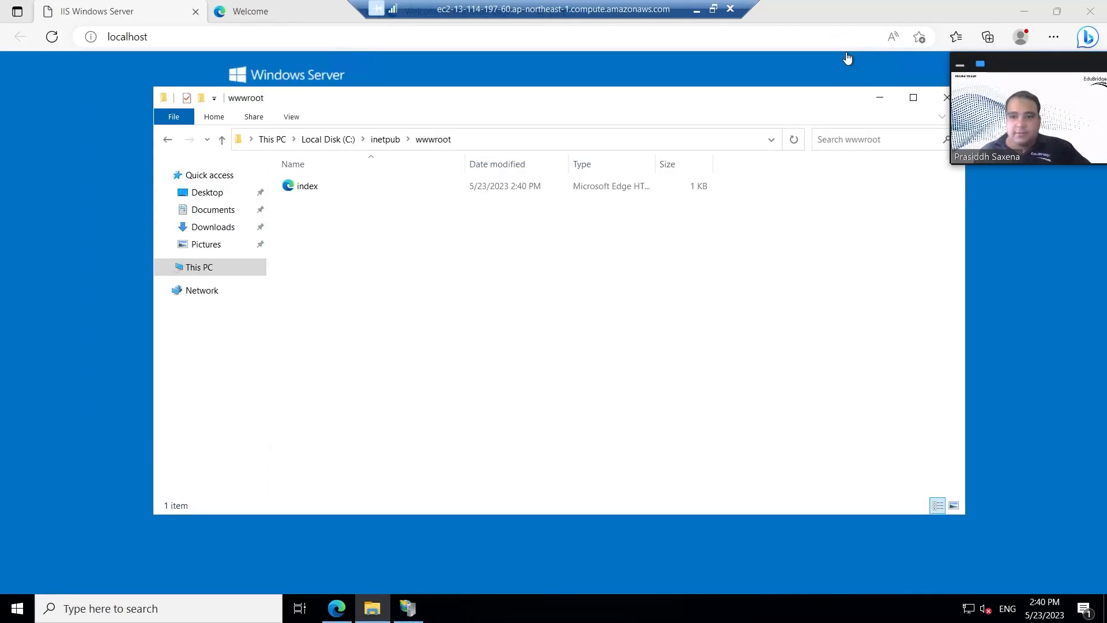
Reload the localhost page in Edge to check the custom text, and minimize the remote desktop session to return to the AWS console.
click(376, 184)
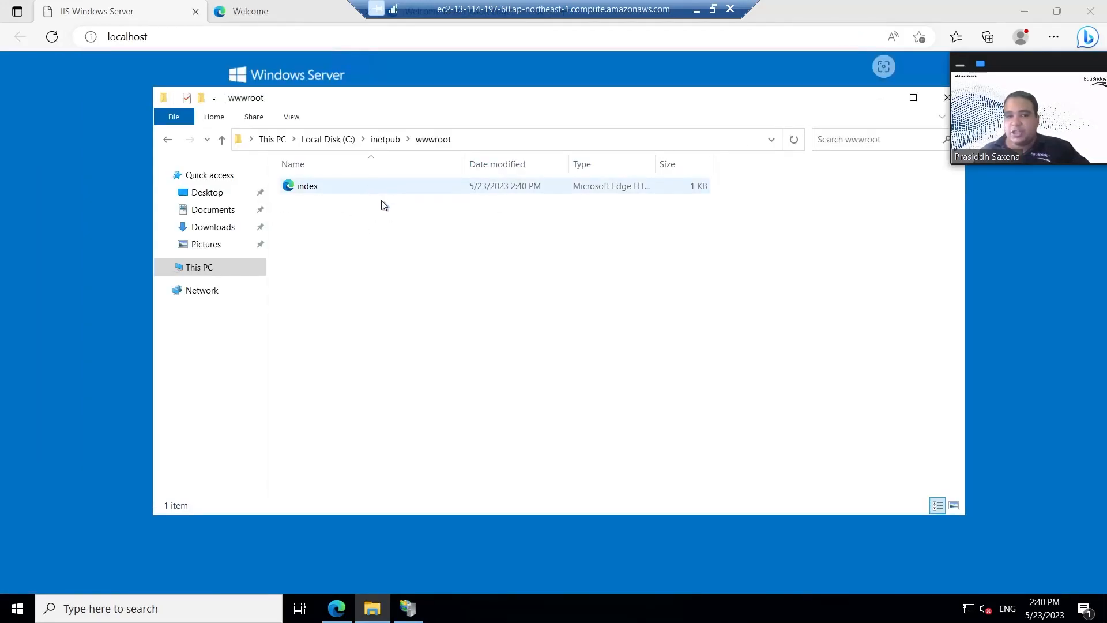
click(50, 40)
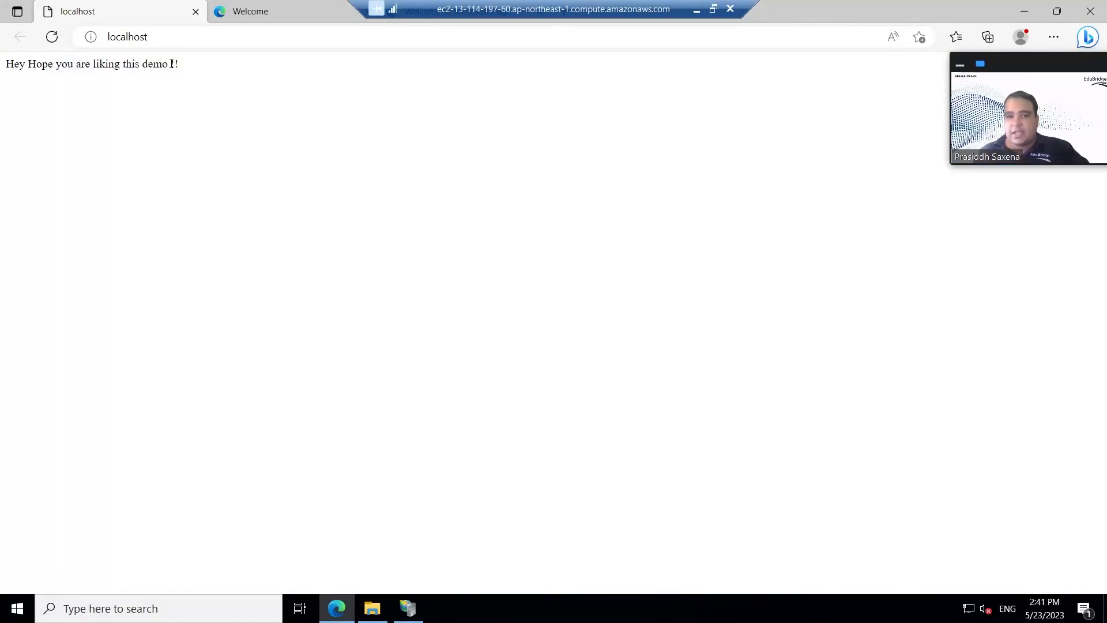
drag(85, 65, 547, 51)
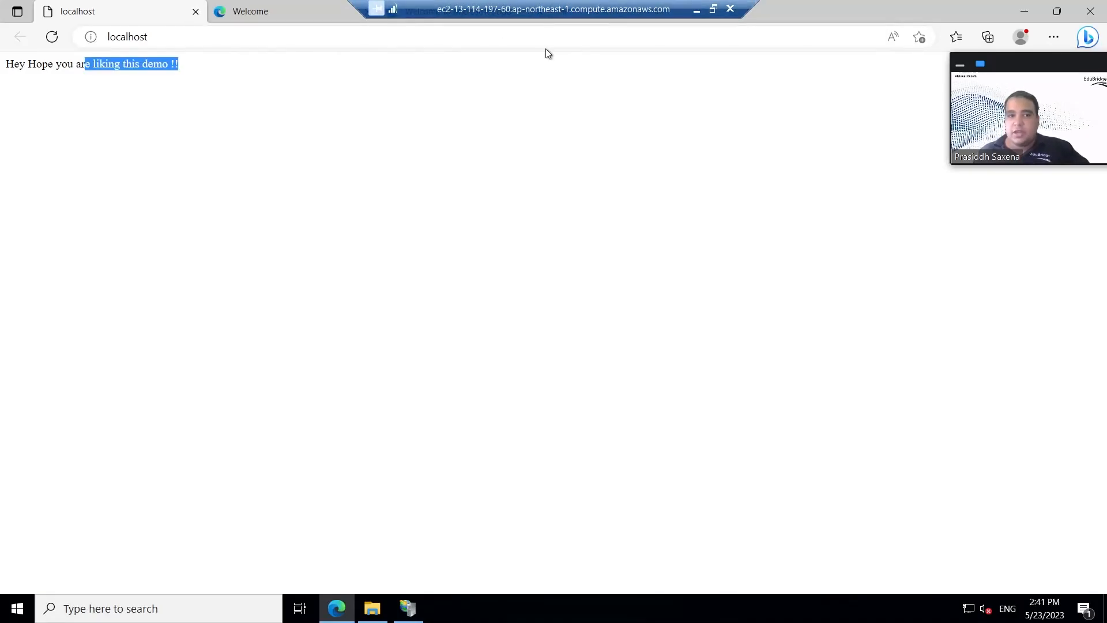
click(695, 11)
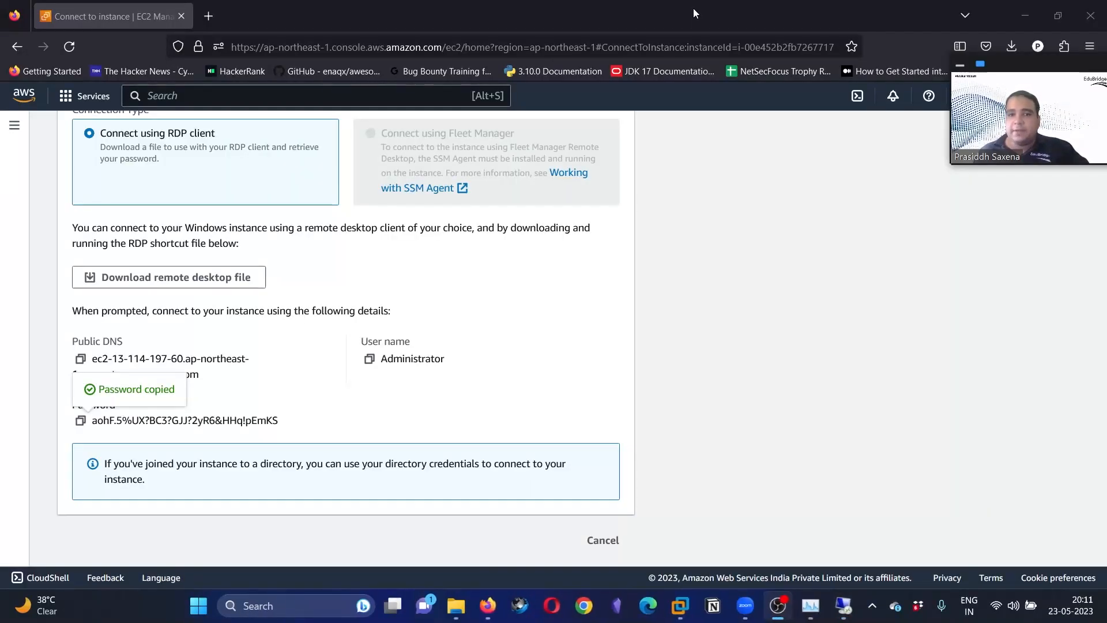
Leave the connection page and copy the public IPv4 address of the Windows IIS Server instance.
click(603, 538)
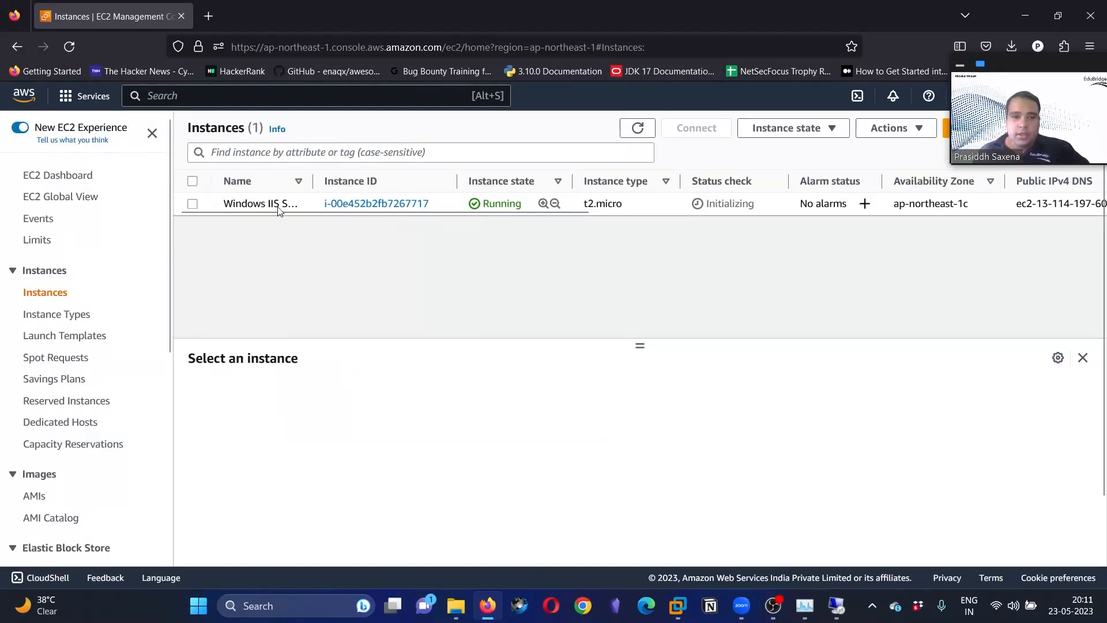
click(193, 205)
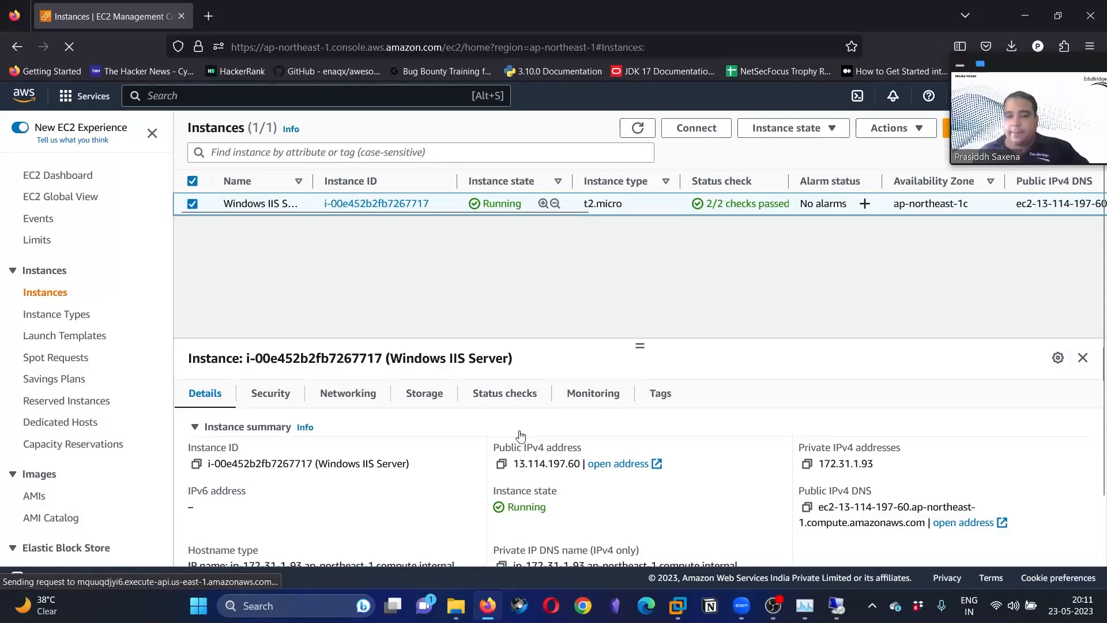
click(502, 466)
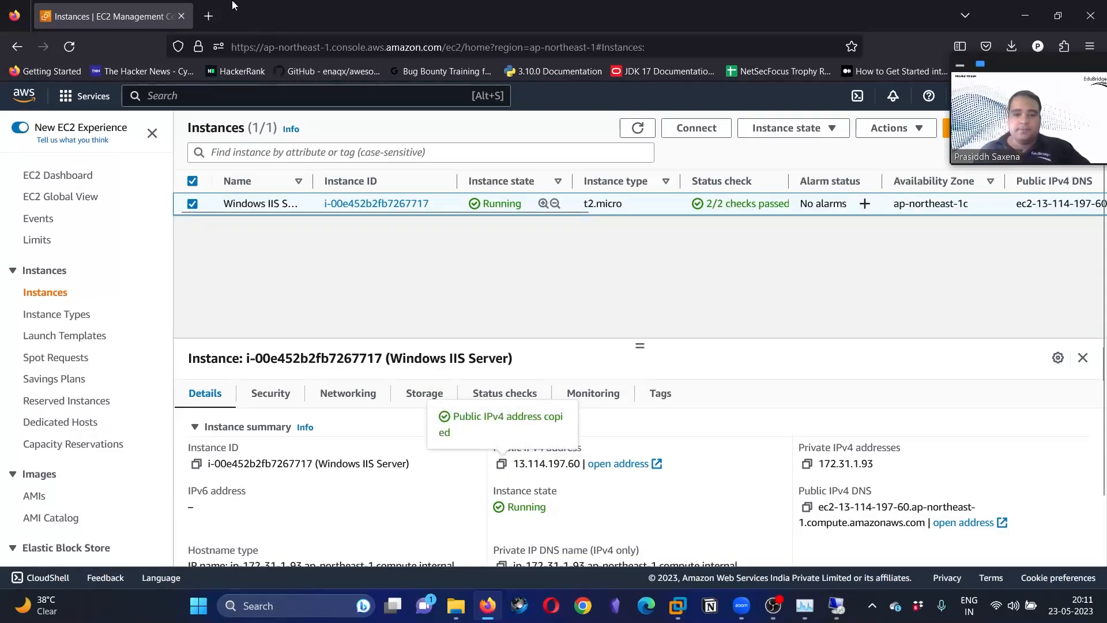
Open the copied address 13.114.197.60 in a new browser tab to check the hosted page from outside the server.
click(208, 16)
key(ctrl+v)
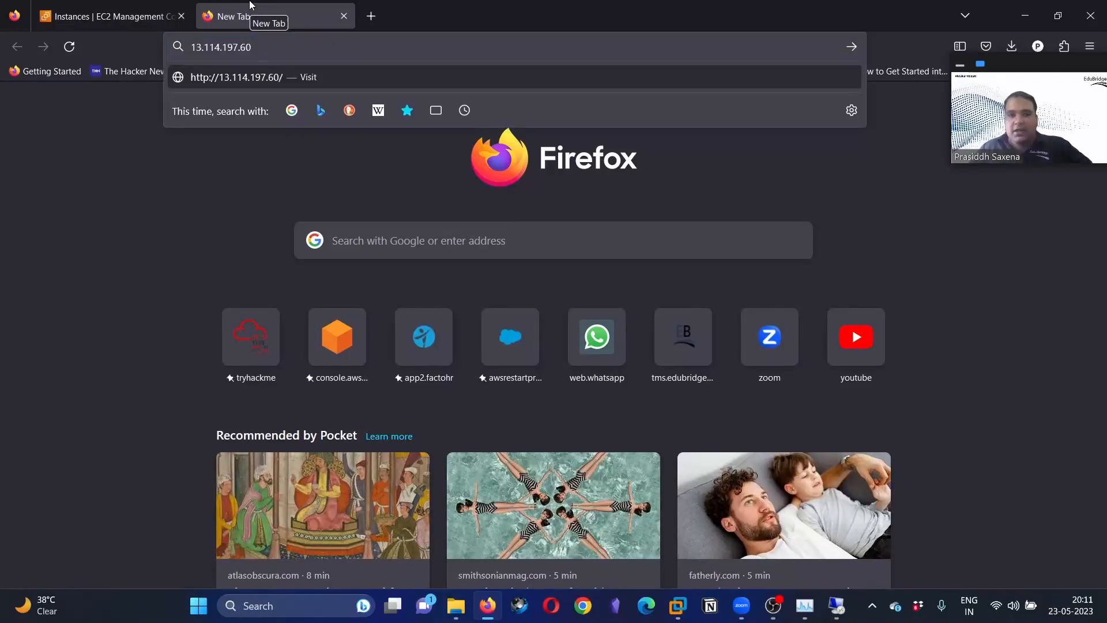
key(Return)
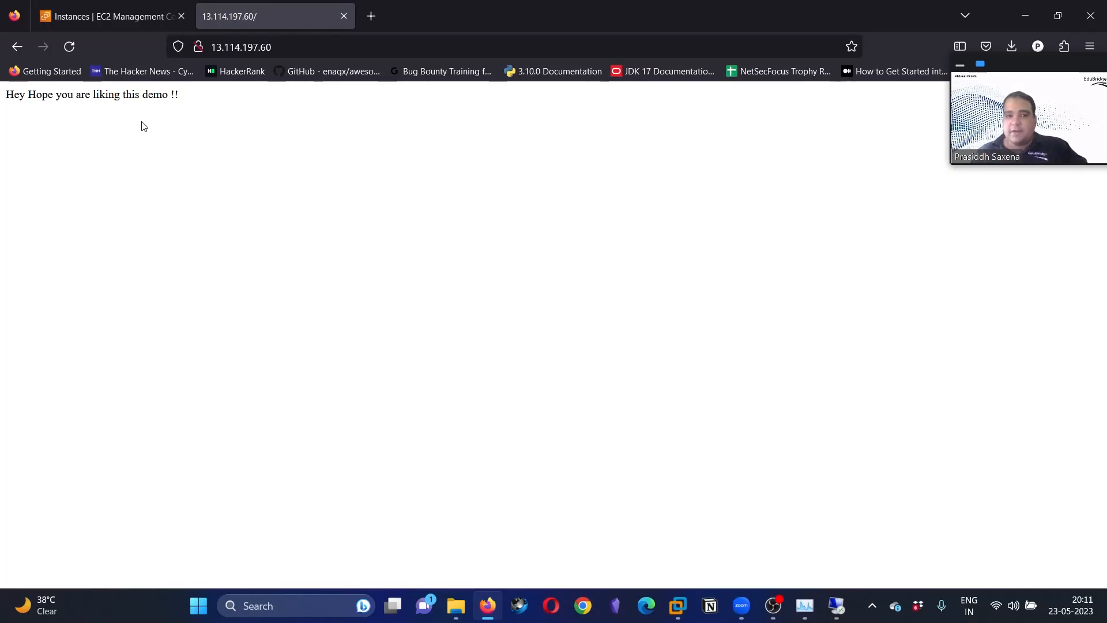
click(244, 48)
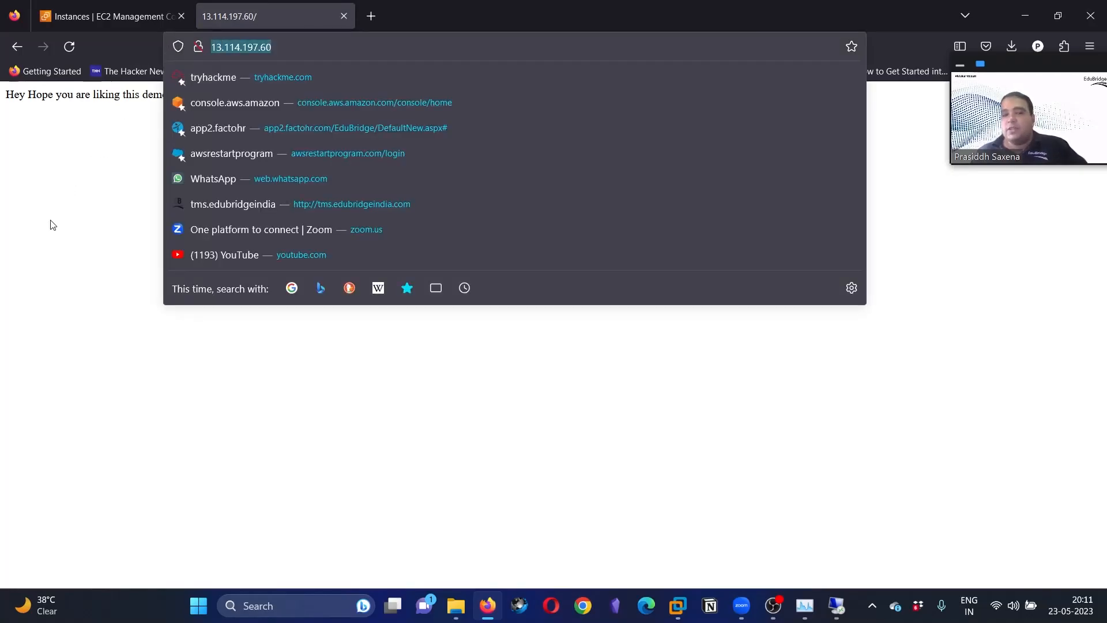
click(85, 222)
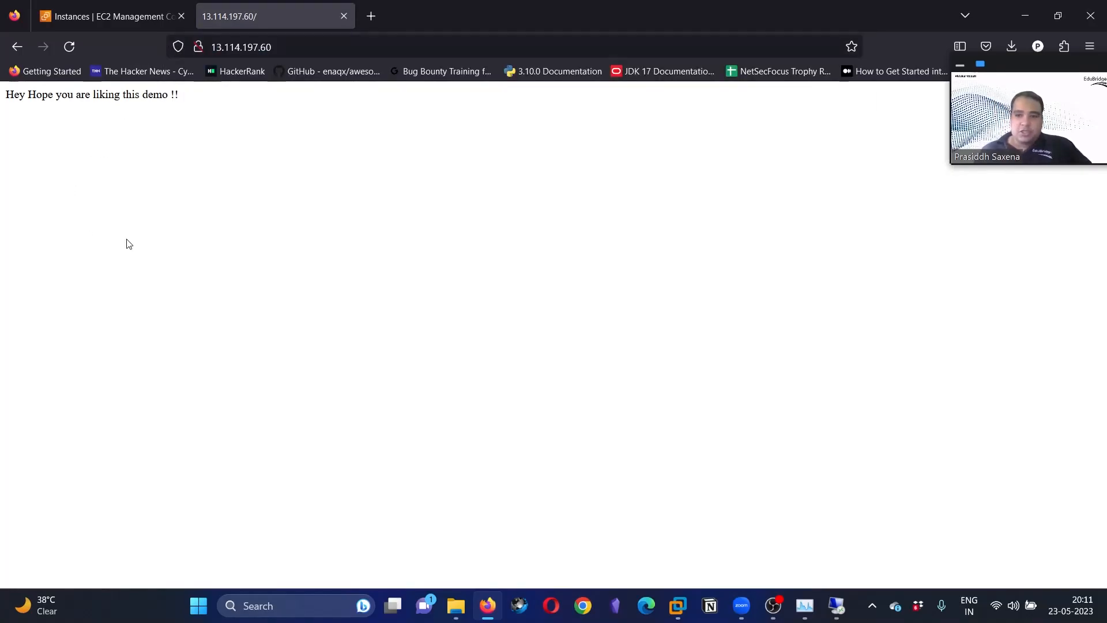